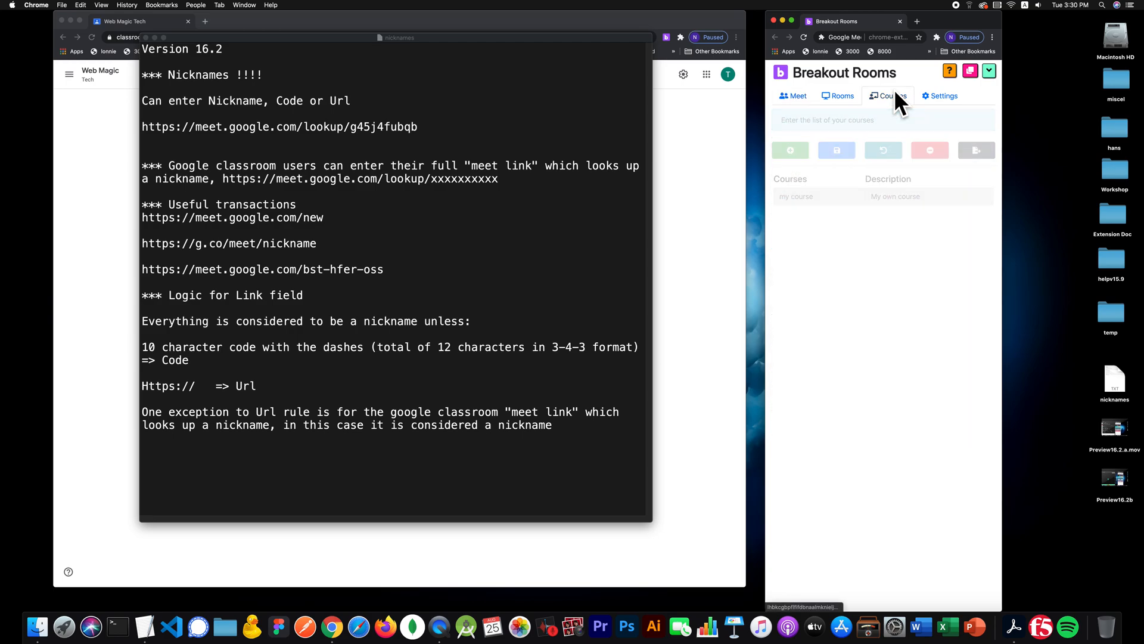
- Add and save the course 'web magic' with description 'intro to the web', then show its rooms
click(807, 151)
click(815, 213)
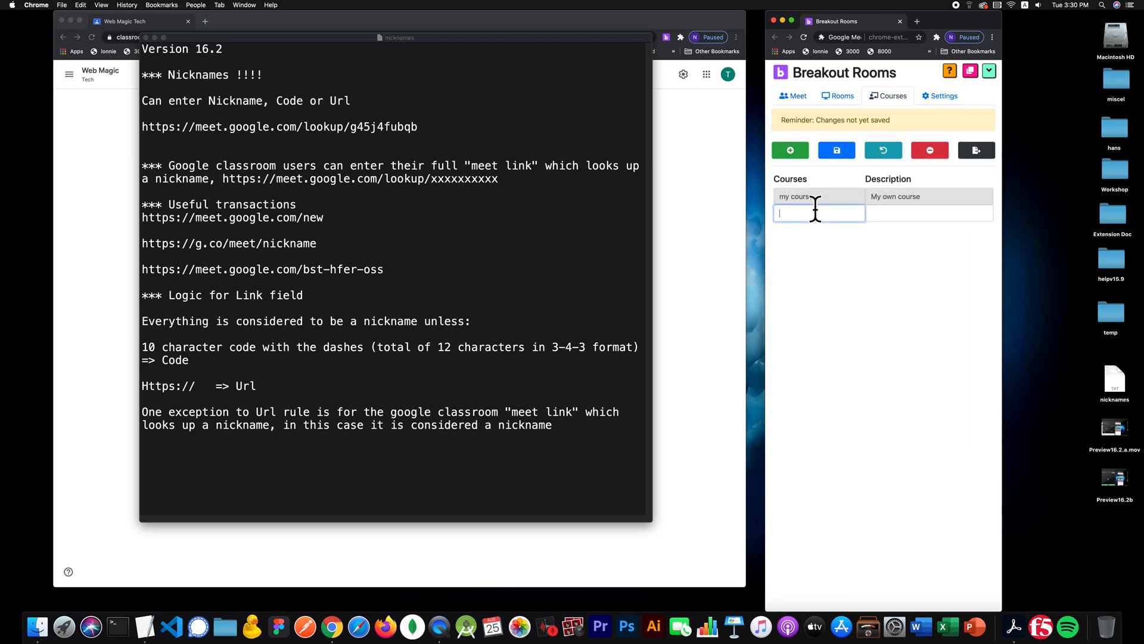
text(web magic)
key(Tab)
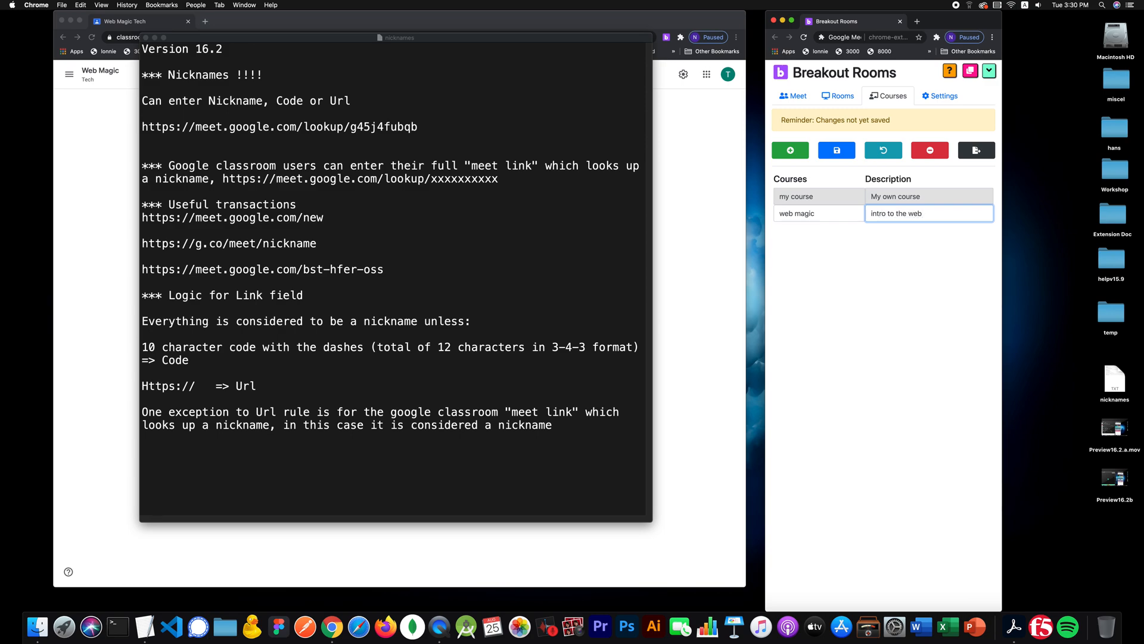
click(840, 146)
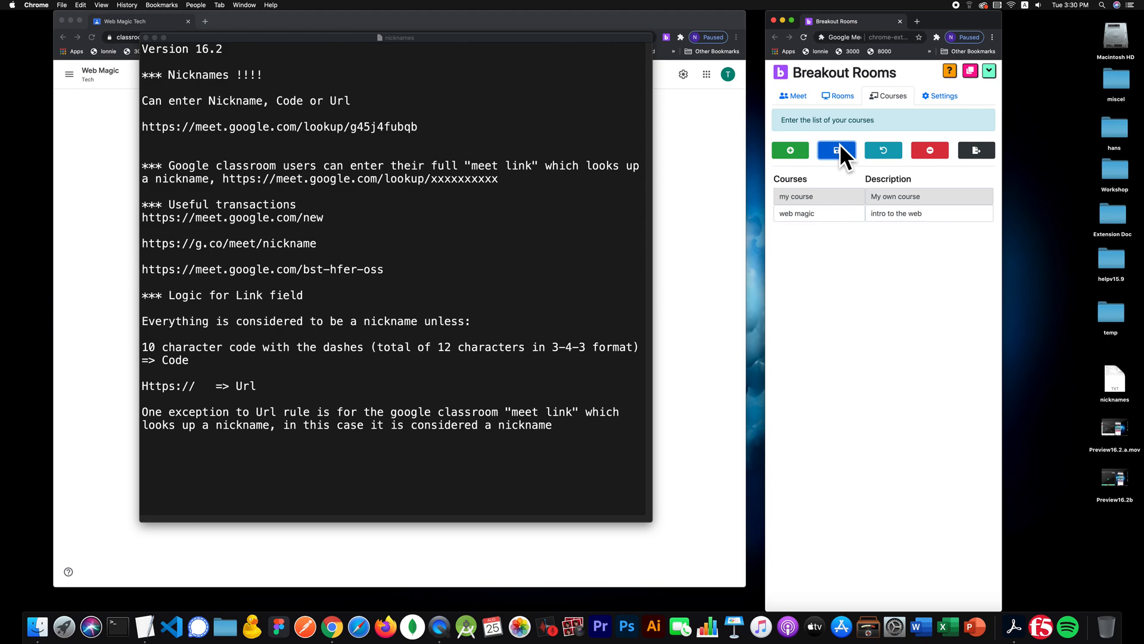
click(846, 94)
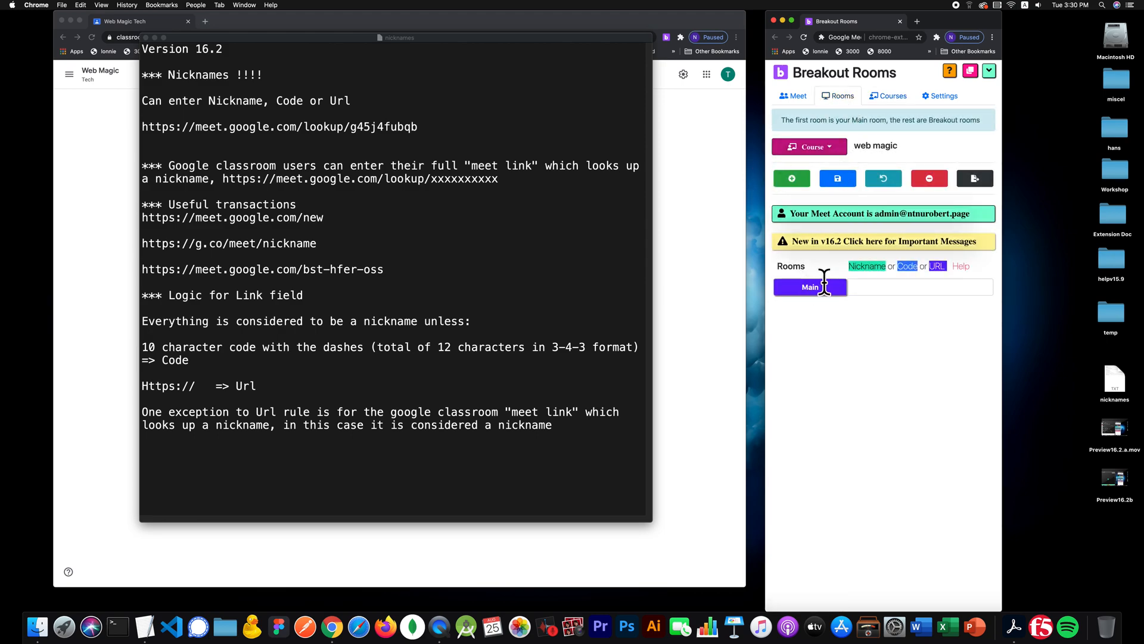
- Add three breakout rooms under Main named Room 1, Room 2 and Room 3
click(806, 172)
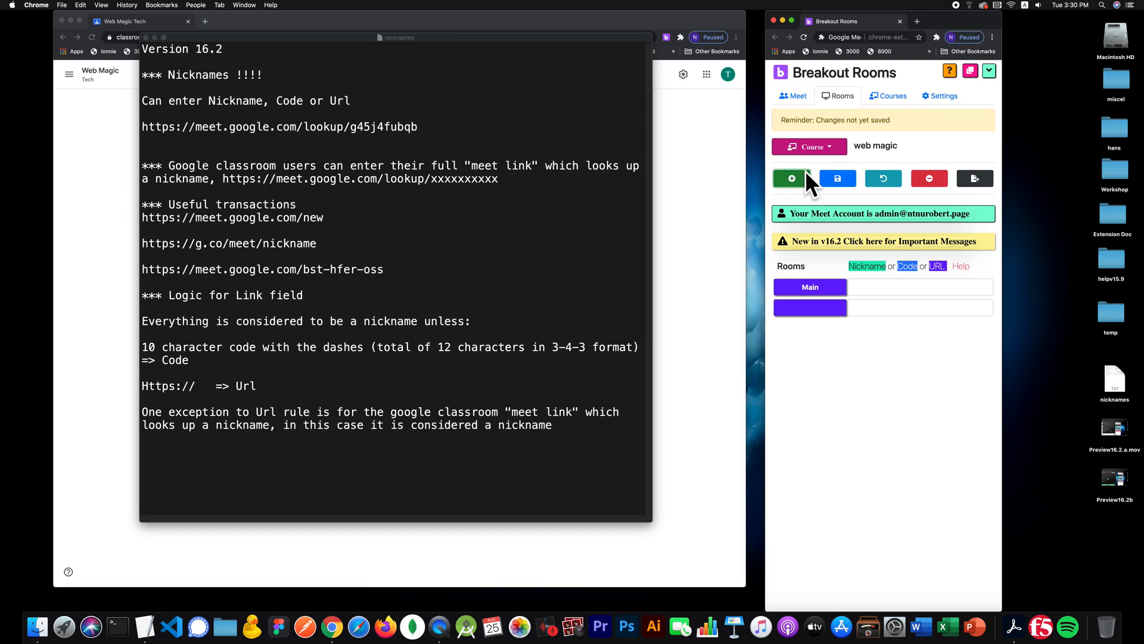
click(805, 171)
click(806, 171)
click(808, 307)
text(Room 1)
key(Tab)
key(Tab)
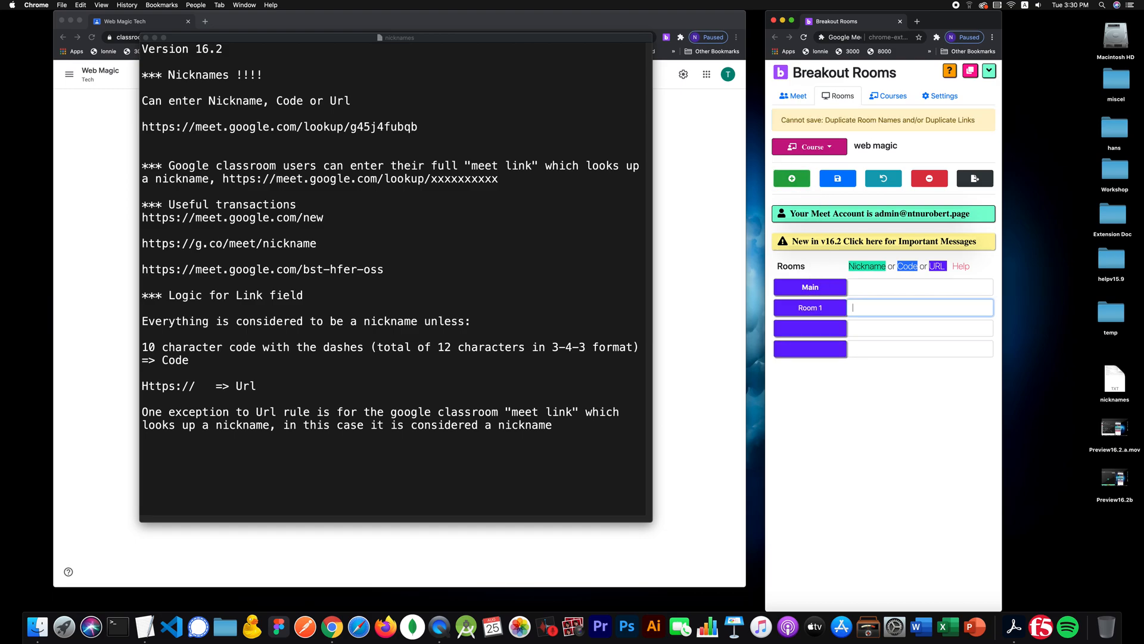
text(Rooo)
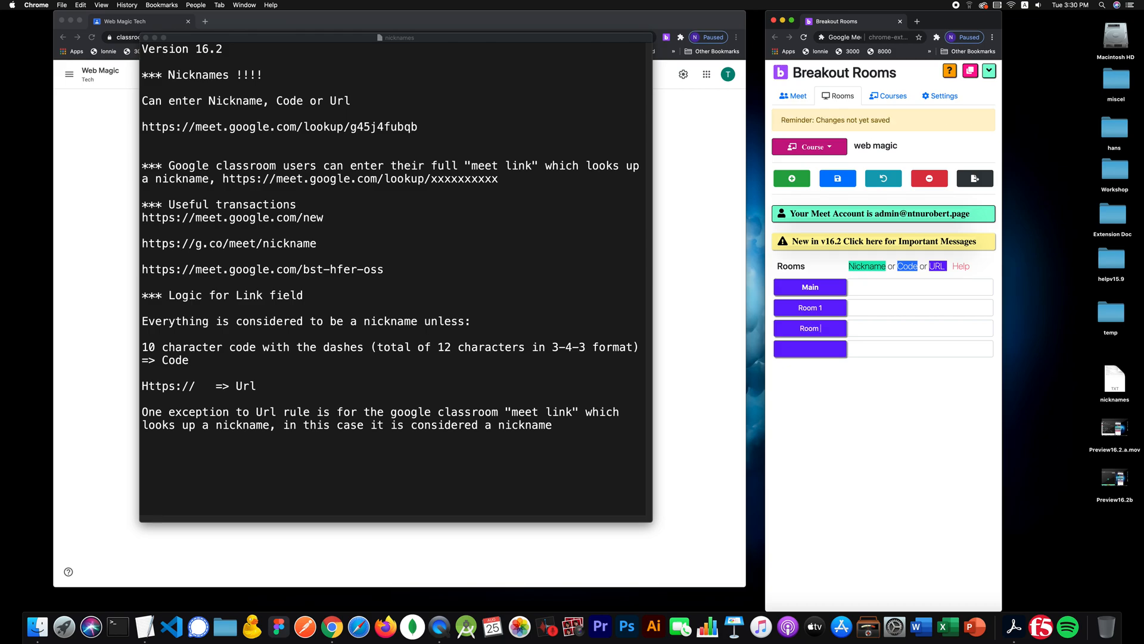
key(Tab)
text(Room 3)
drag(439, 34, 217, 167)
click(404, 132)
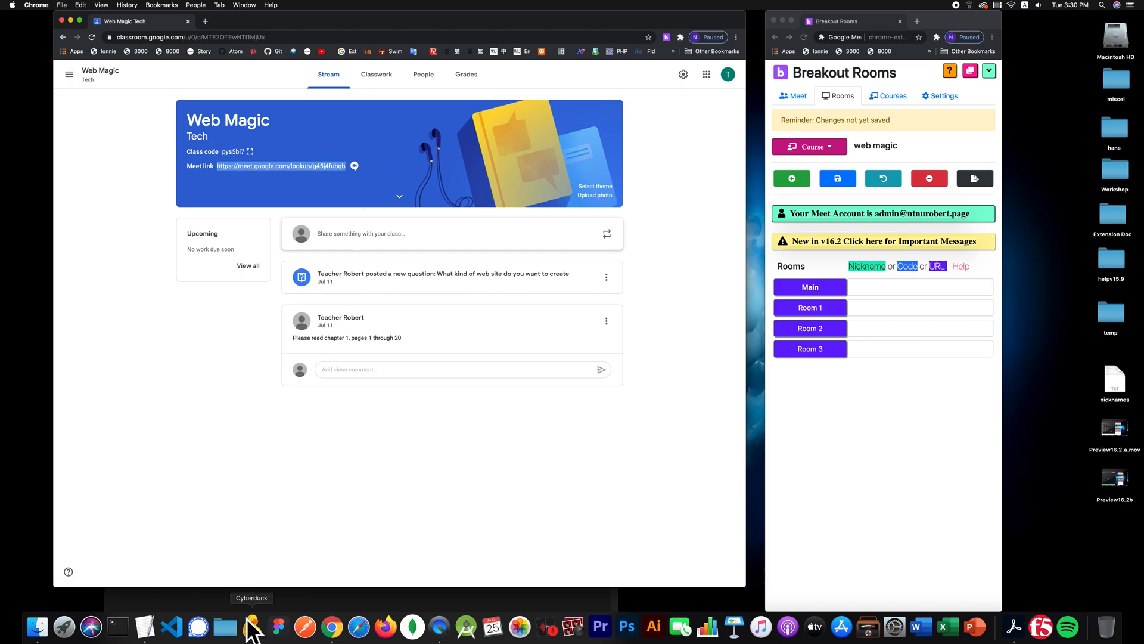
- Move the nicknames notes aside and open the Web Magic class's Meet link from Classroom
click(145, 625)
drag(394, 200, 462, 46)
click(467, 133)
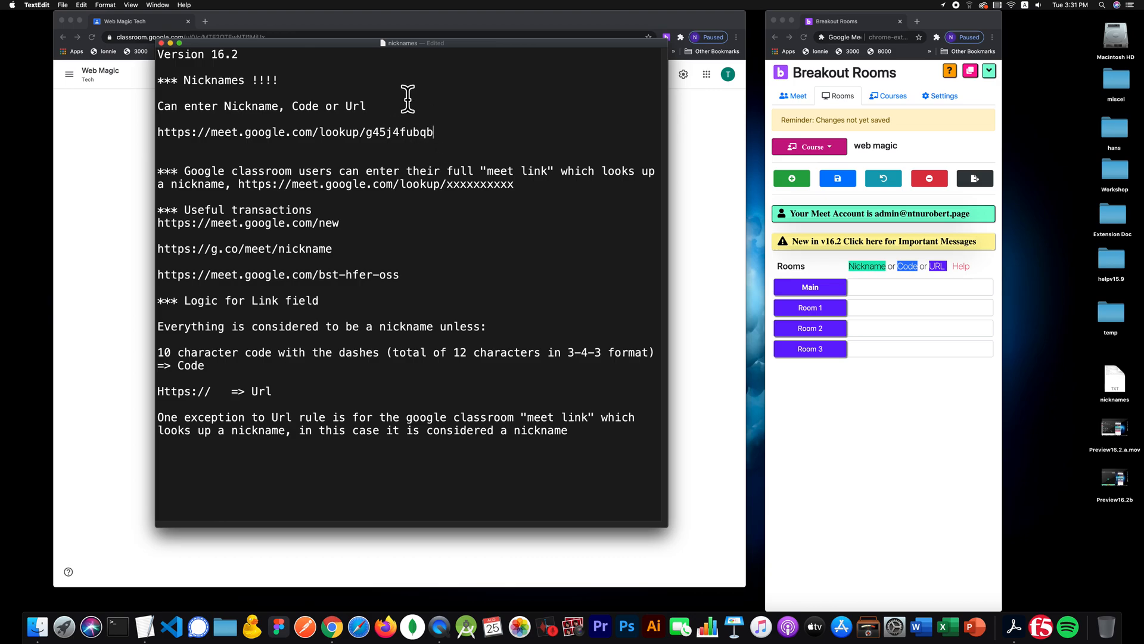
drag(510, 44, 713, 158)
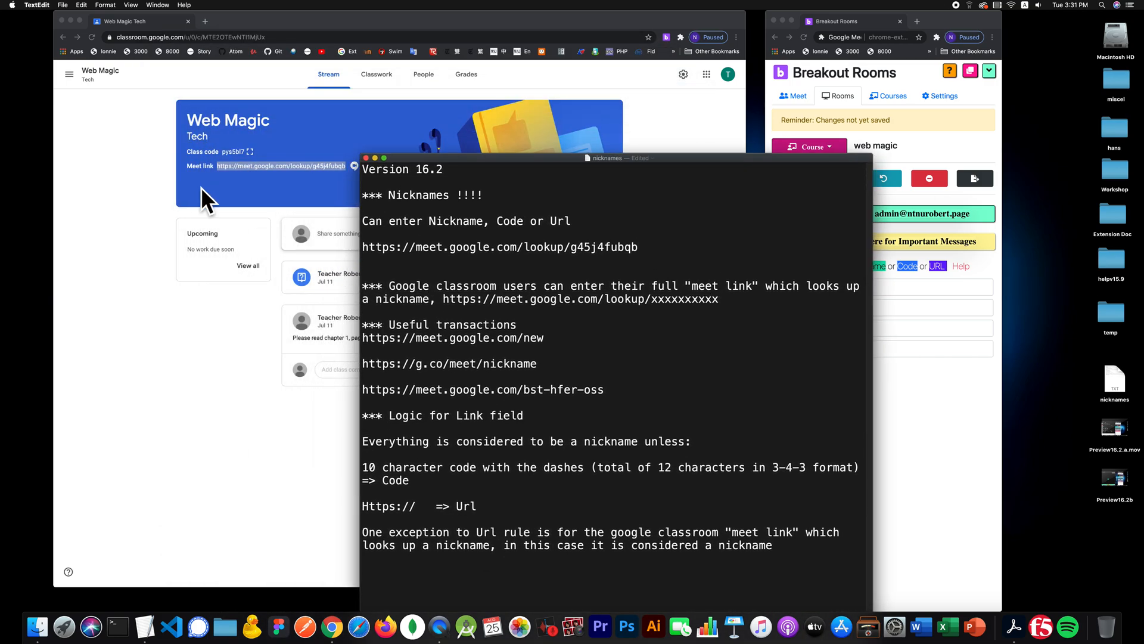
click(260, 156)
click(267, 167)
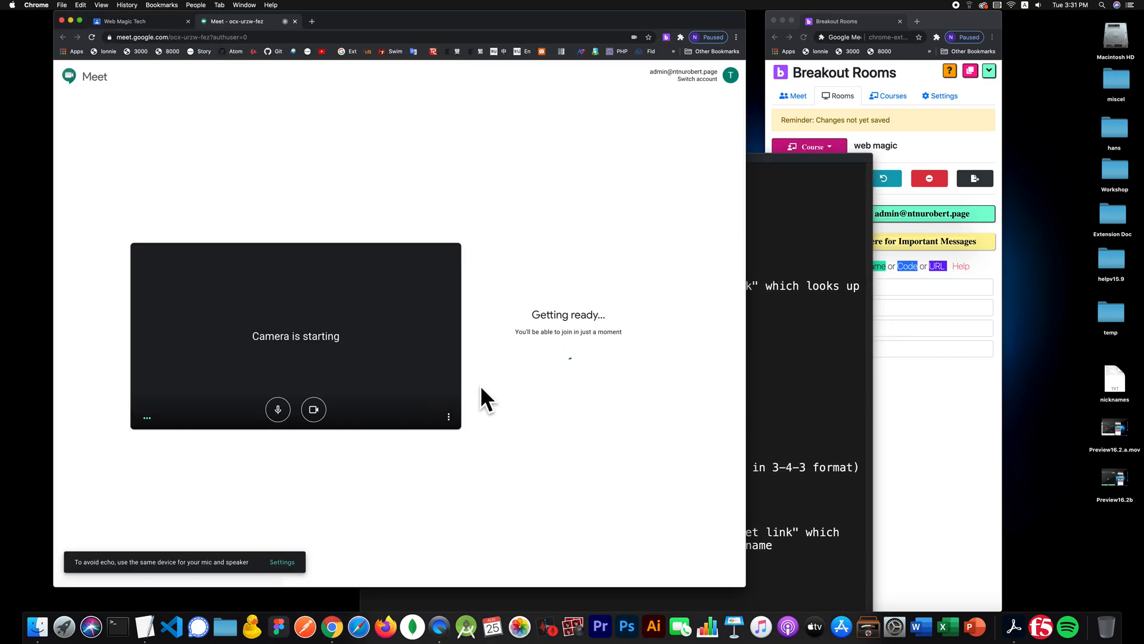
click(529, 329)
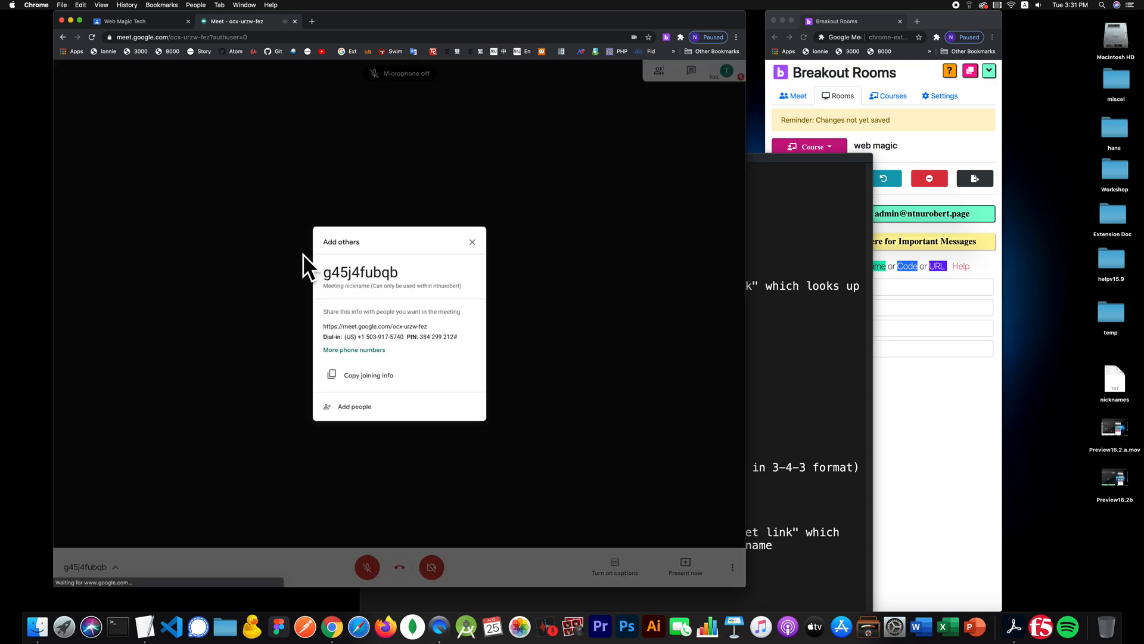
click(474, 238)
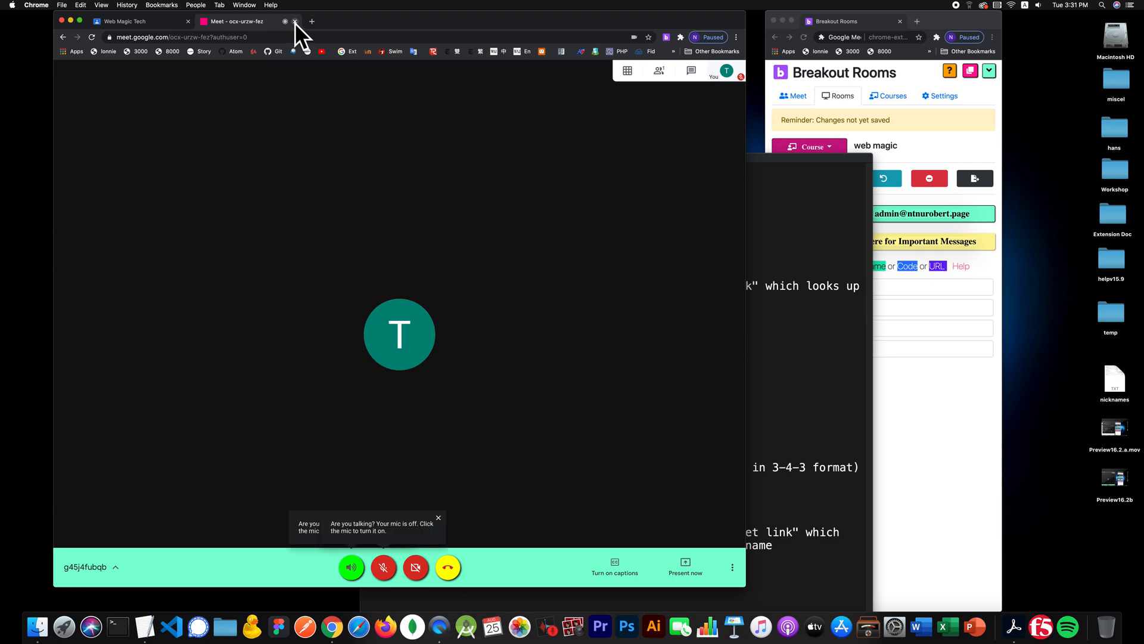
click(295, 22)
click(749, 196)
drag(664, 156, 742, 136)
click(270, 194)
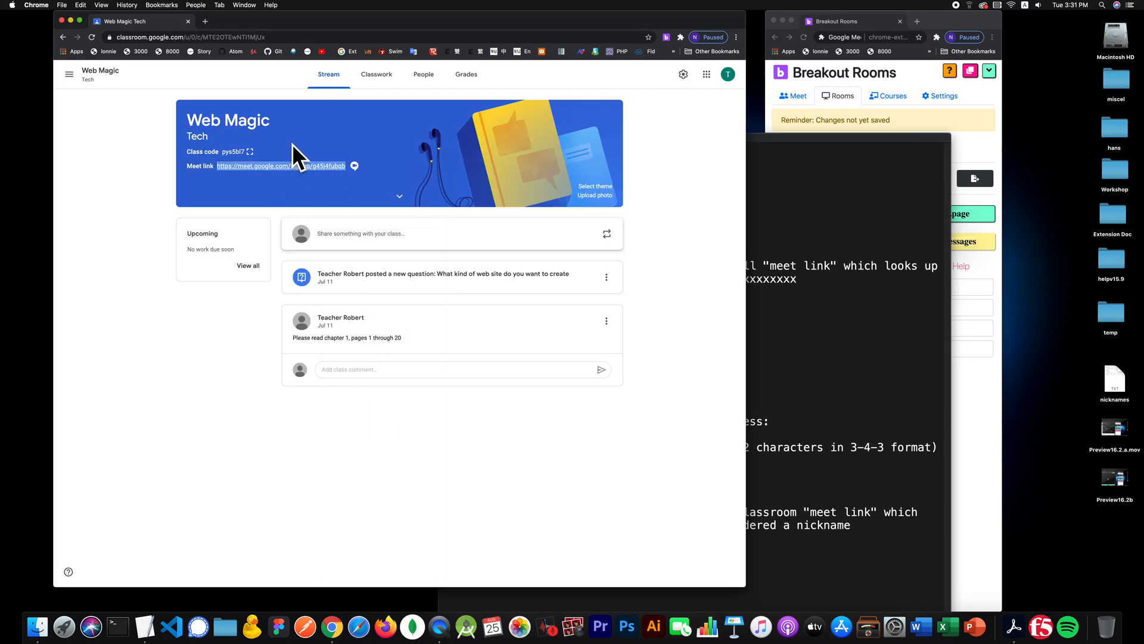
click(292, 165)
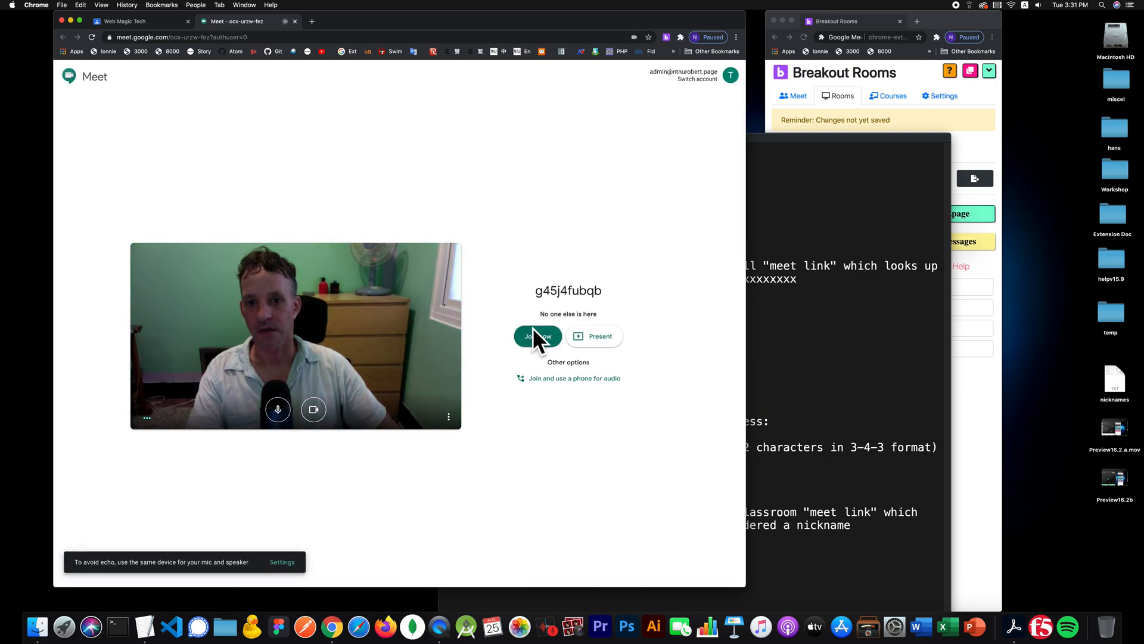
click(268, 37)
key(cmd+c)
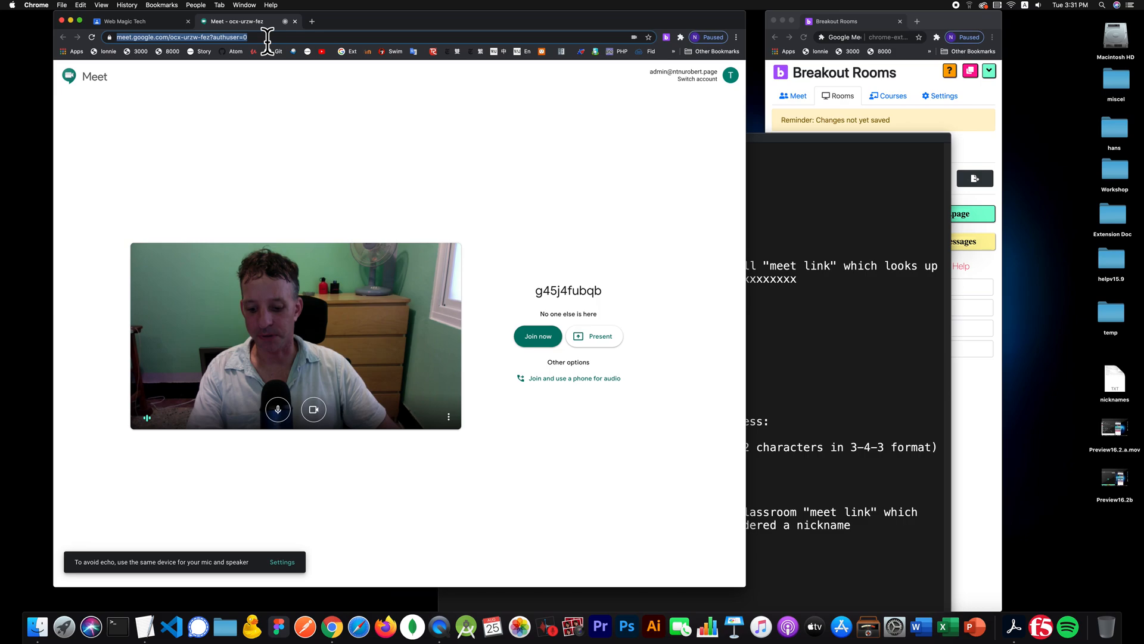
click(800, 179)
click(742, 228)
key(Return)
key(Return)
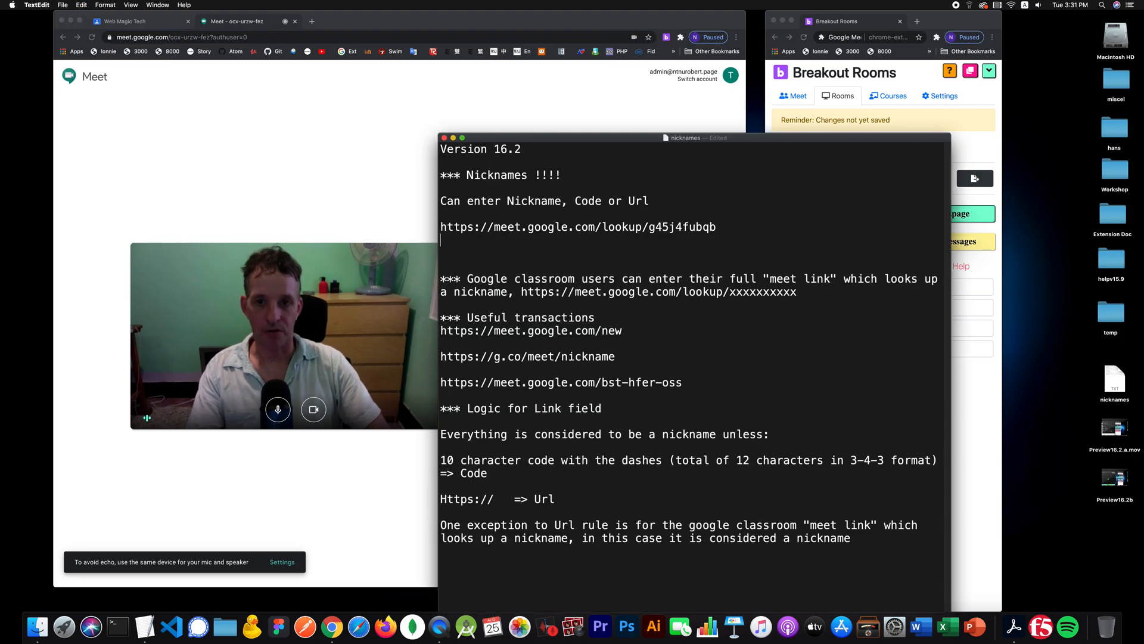
key(cmd+v)
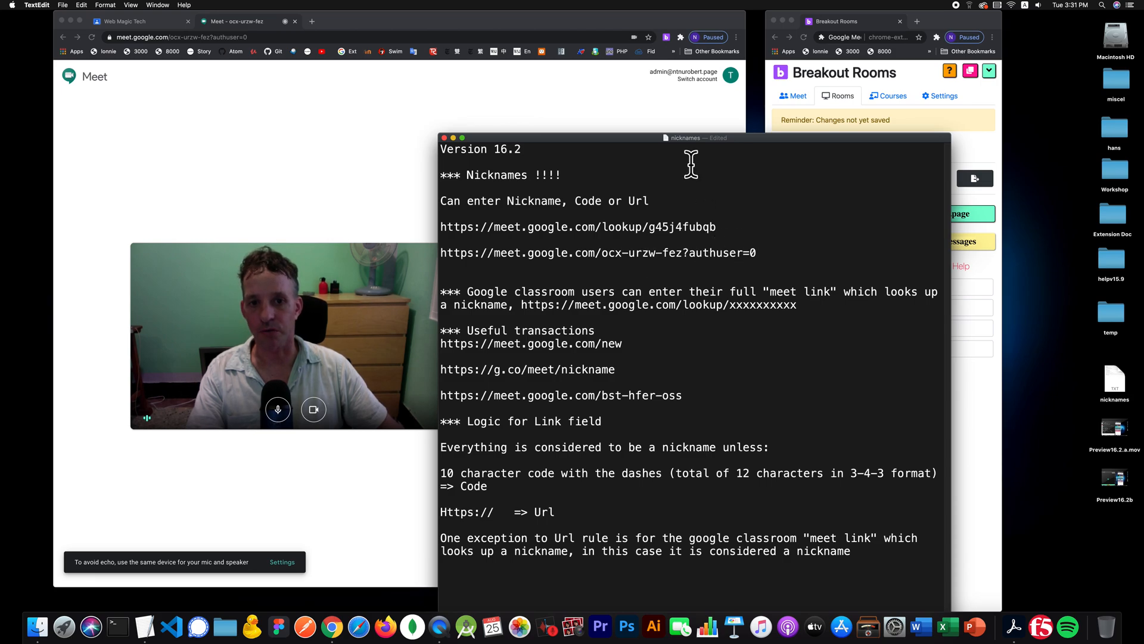
drag(617, 137, 363, 119)
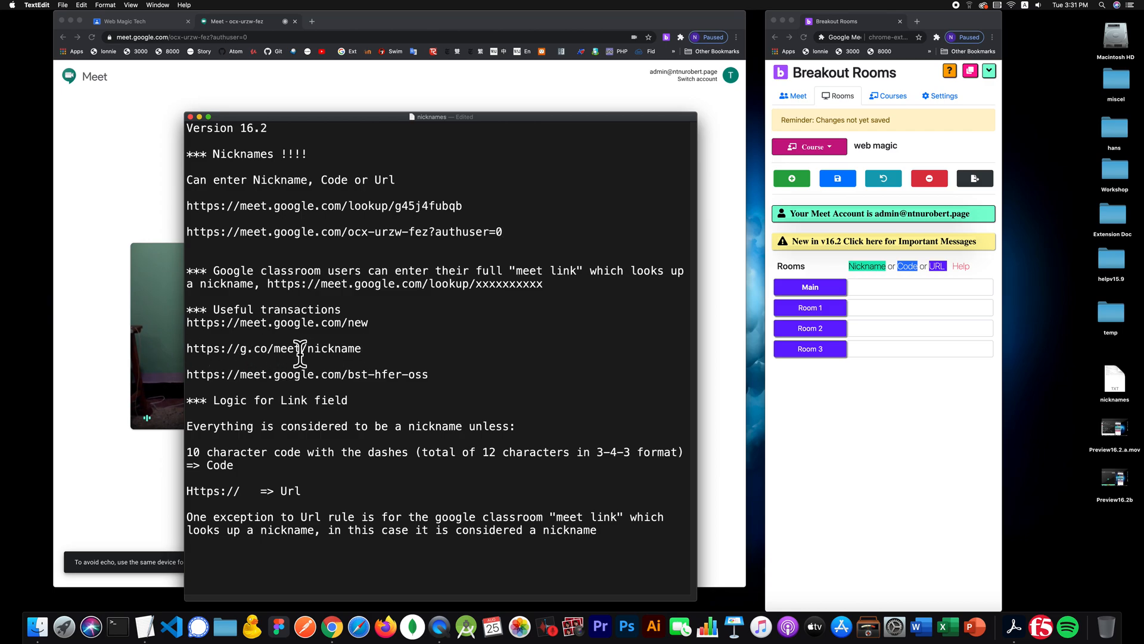
drag(308, 348, 184, 348)
key(super+c)
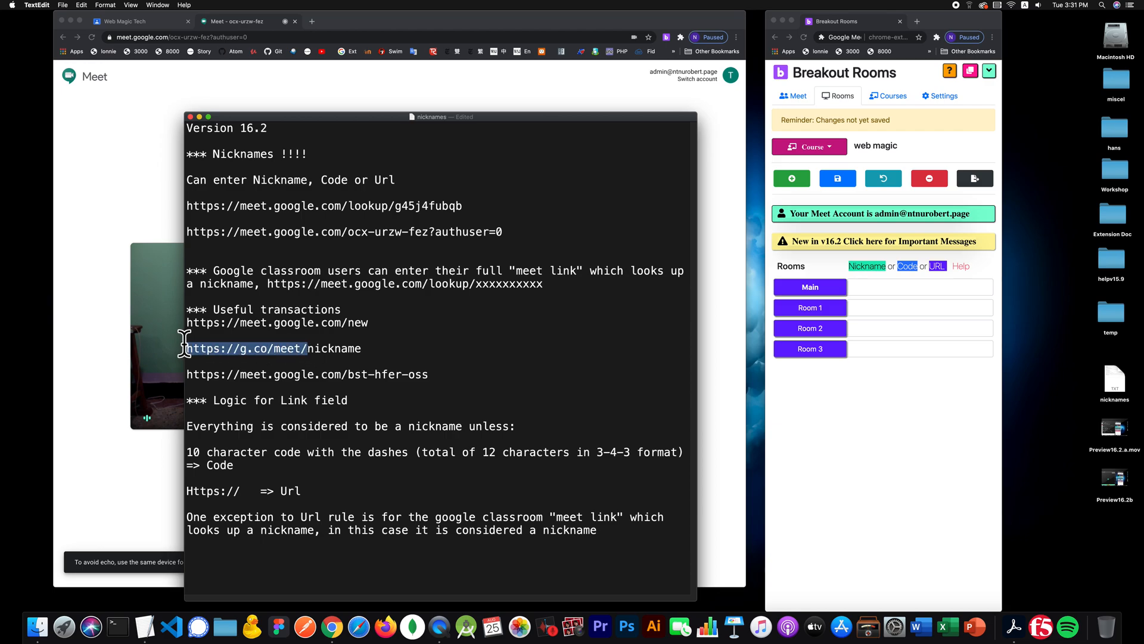
click(306, 21)
click(307, 21)
key(super+v)
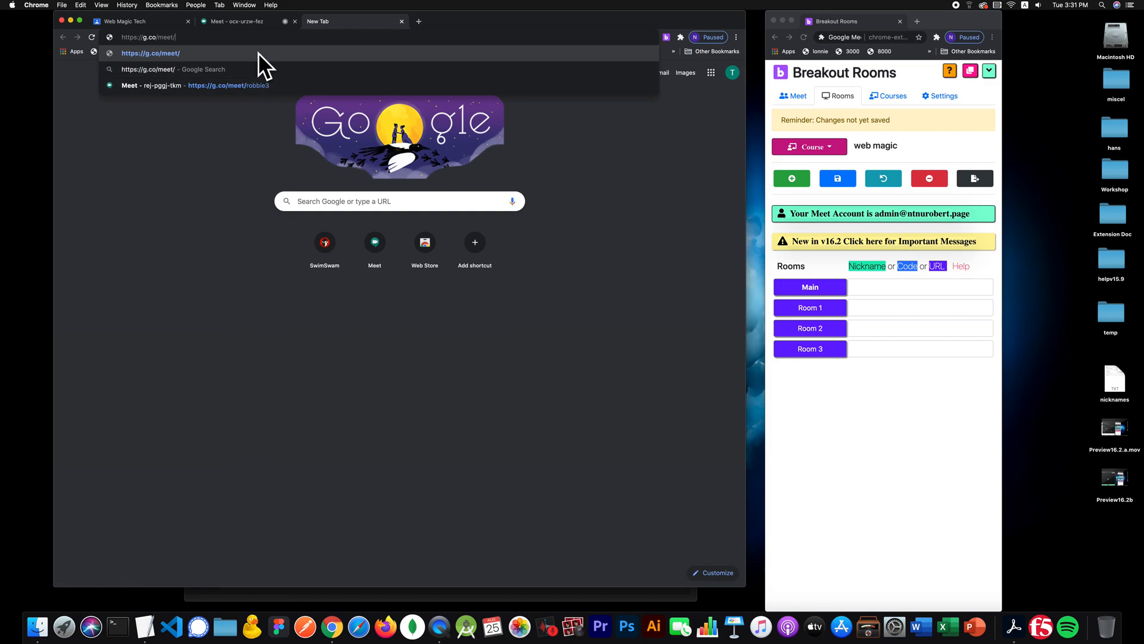
key(super+Tab)
triple_click(428, 205)
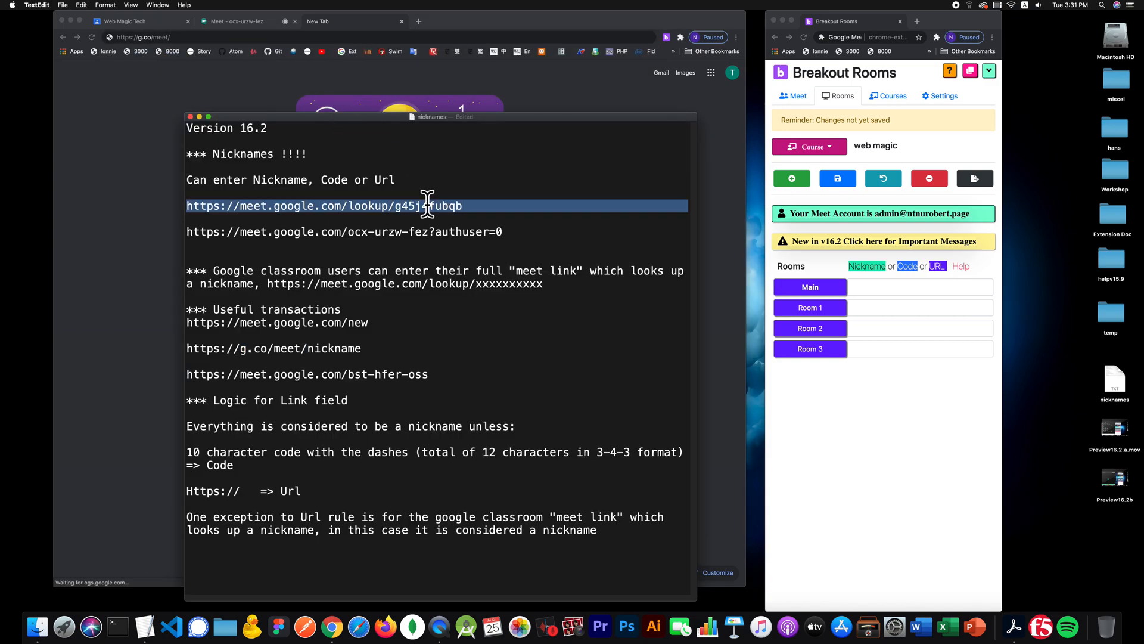
double_click(443, 205)
key(super+c)
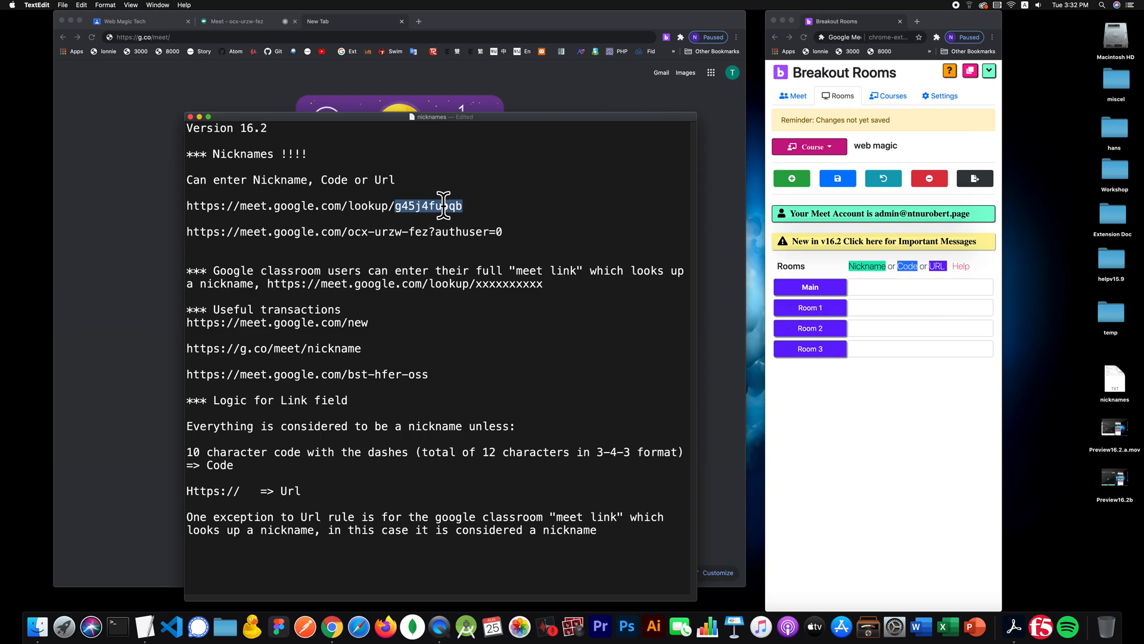
click(286, 29)
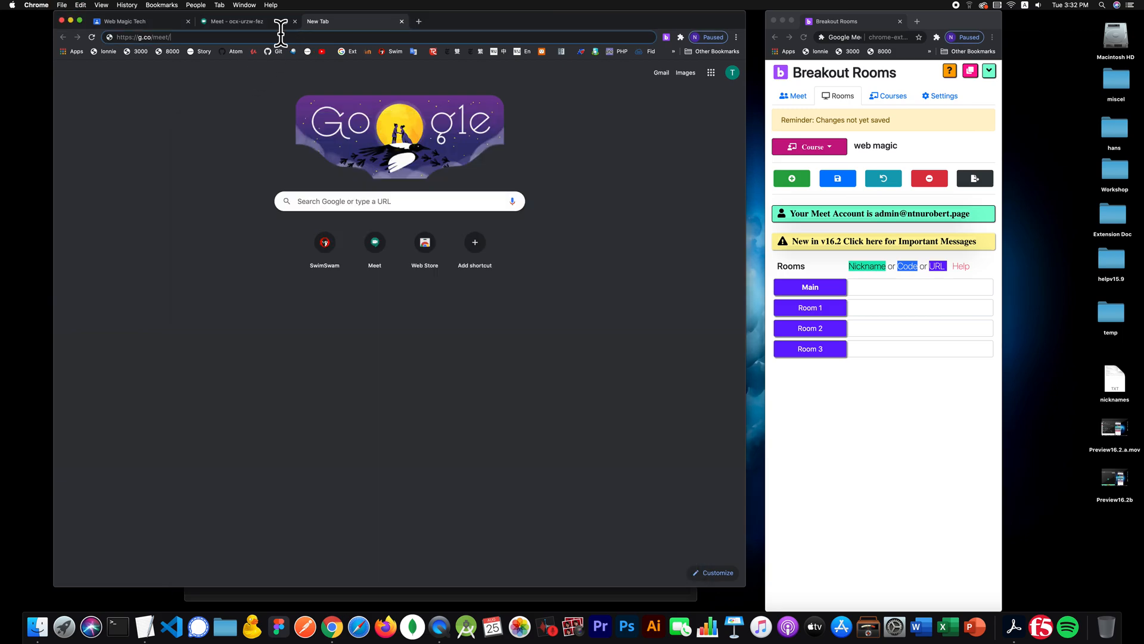
key(super+v)
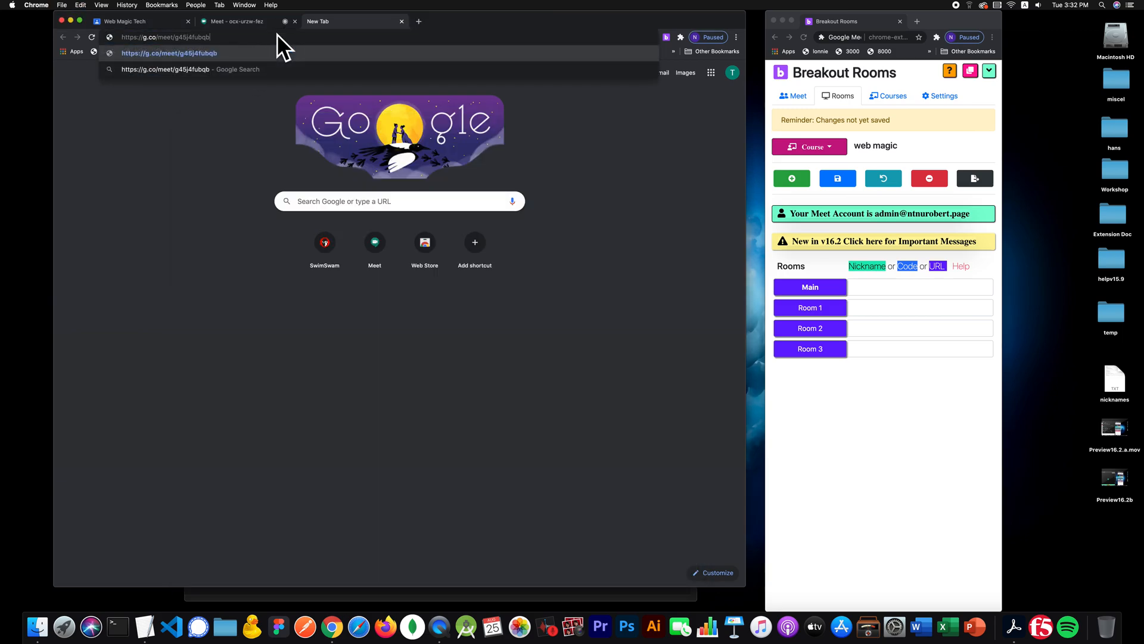
key(Return)
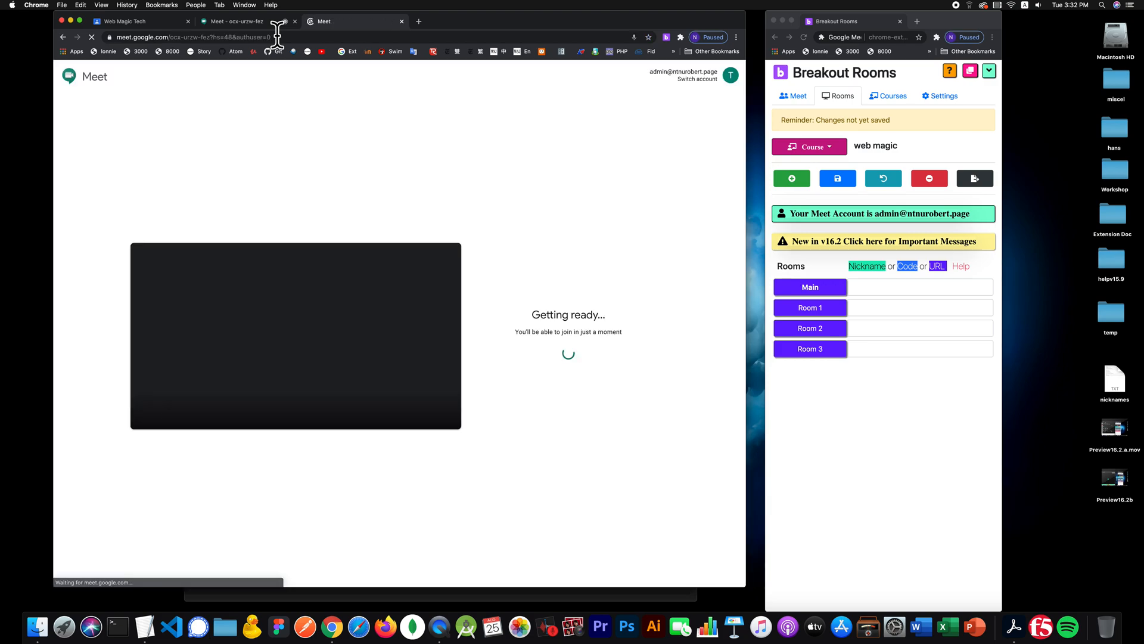
- Copy the resulting meeting address and place the caret at the lookup link's end in the notes
click(277, 37)
key(super+c)
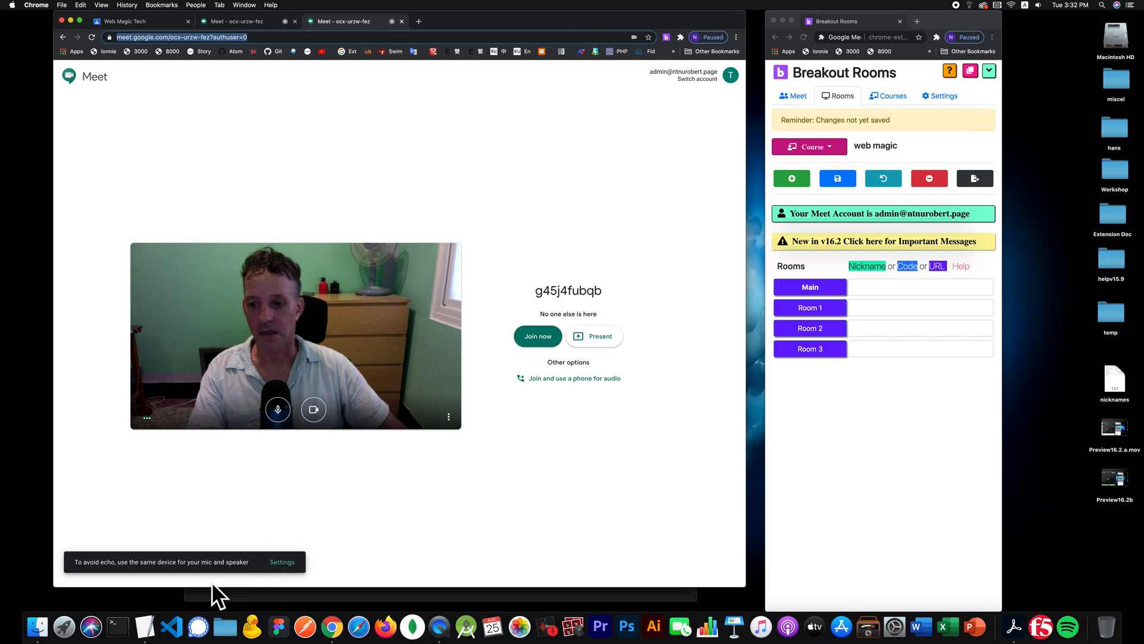
click(147, 625)
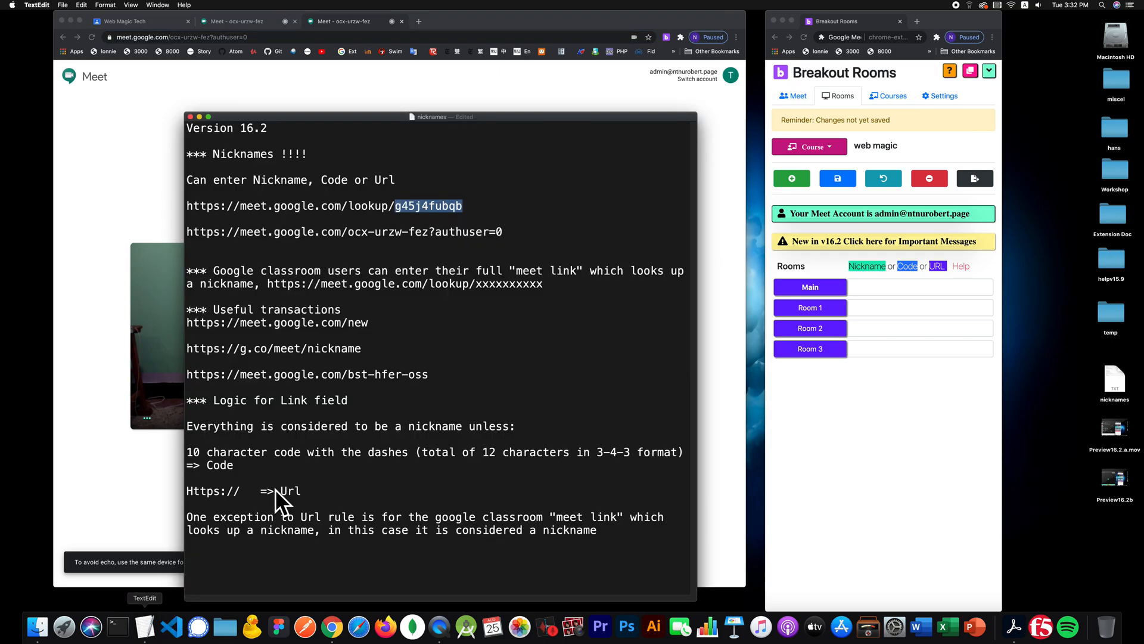
click(498, 213)
key(Return)
key(super+v)
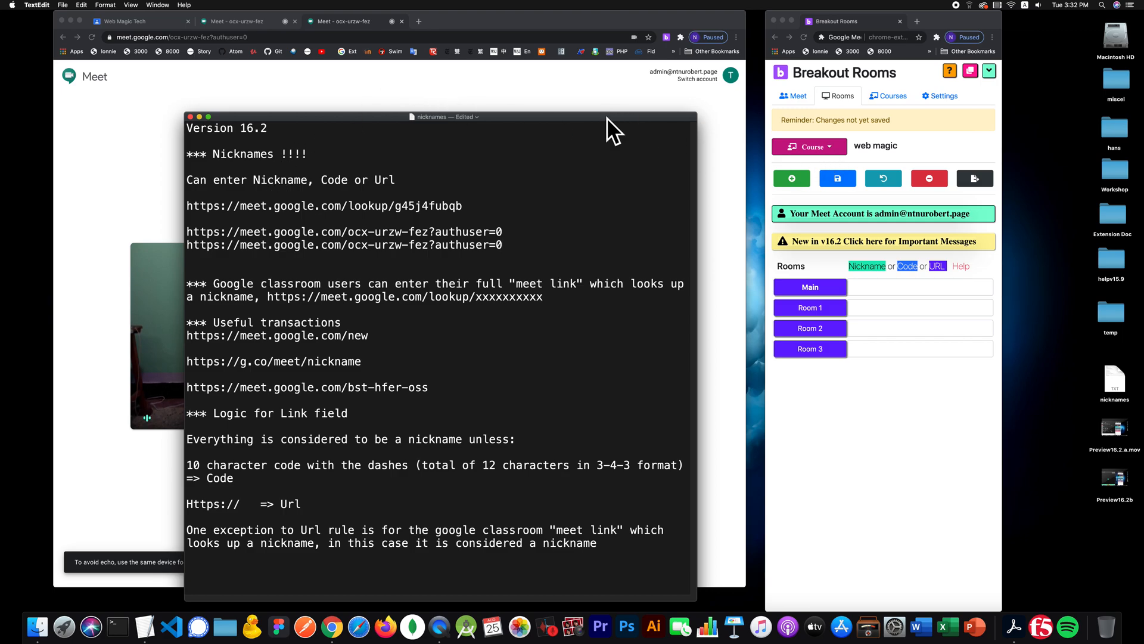
drag(606, 116, 607, 70)
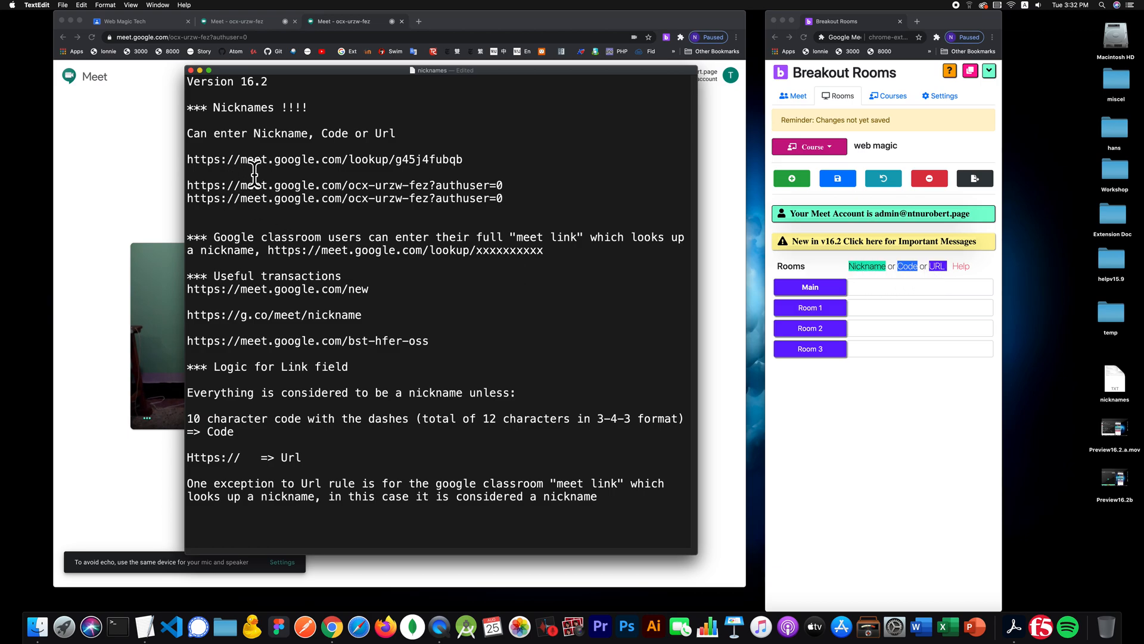
drag(477, 159, 186, 159)
key(super+c)
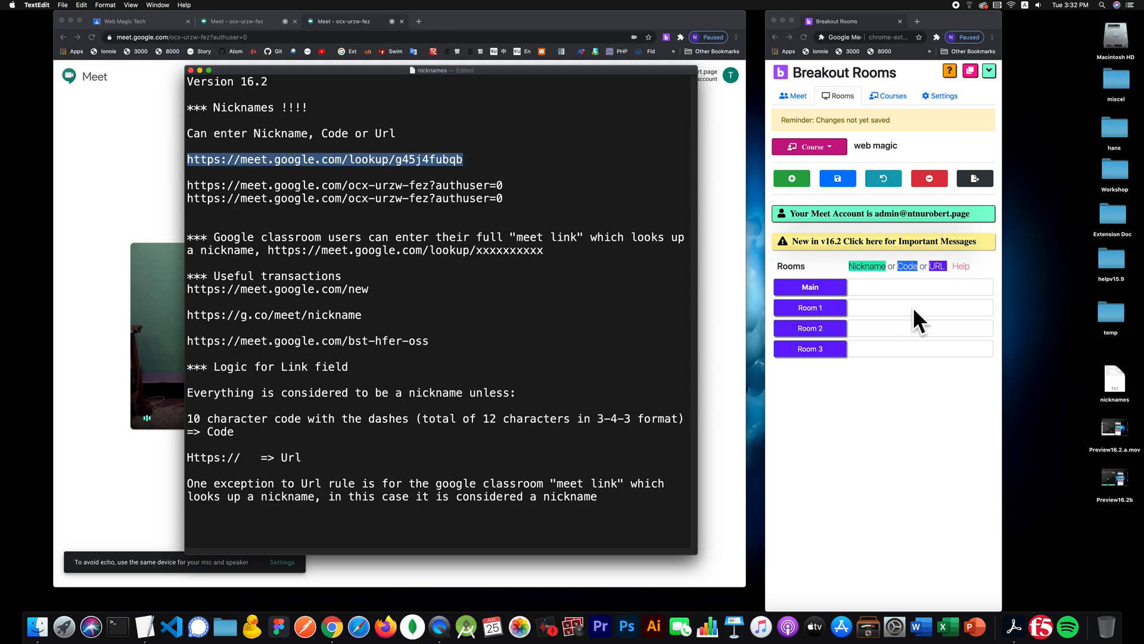
click(885, 285)
key(super+v)
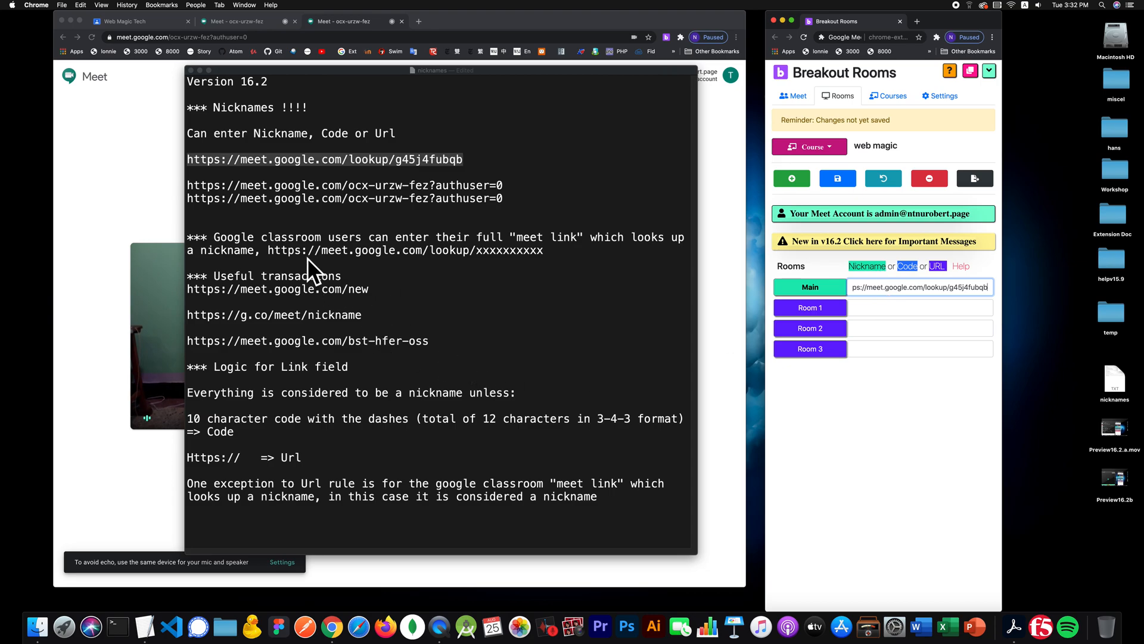
click(362, 185)
click(410, 186)
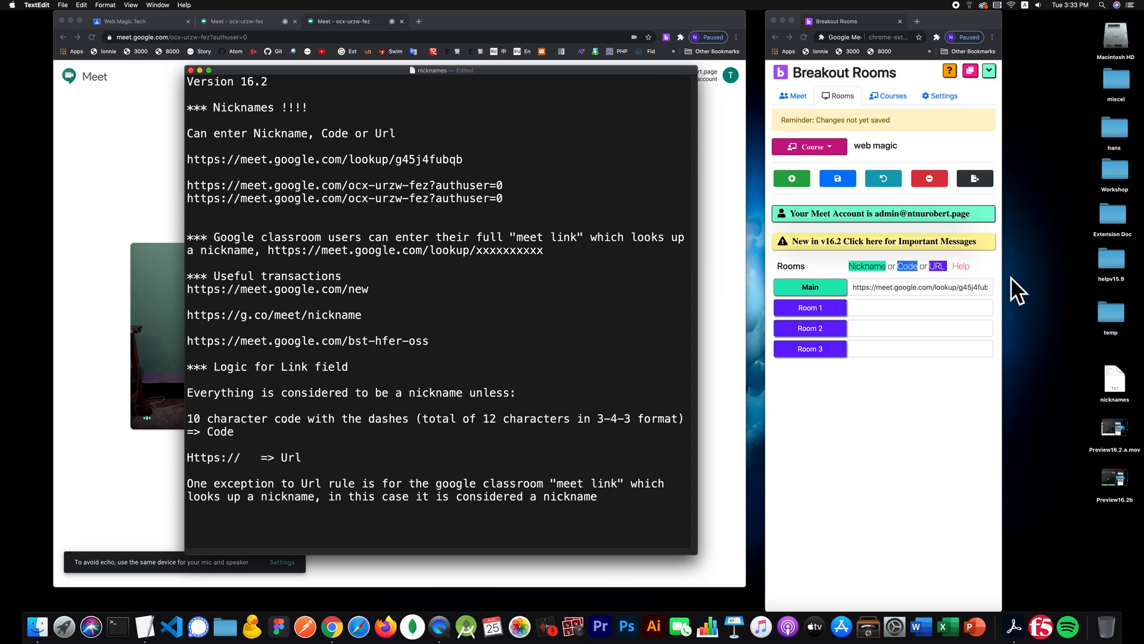
- Set Room 1–3 links to robbie1, robbie2 and hello, and save the rooms
click(866, 307)
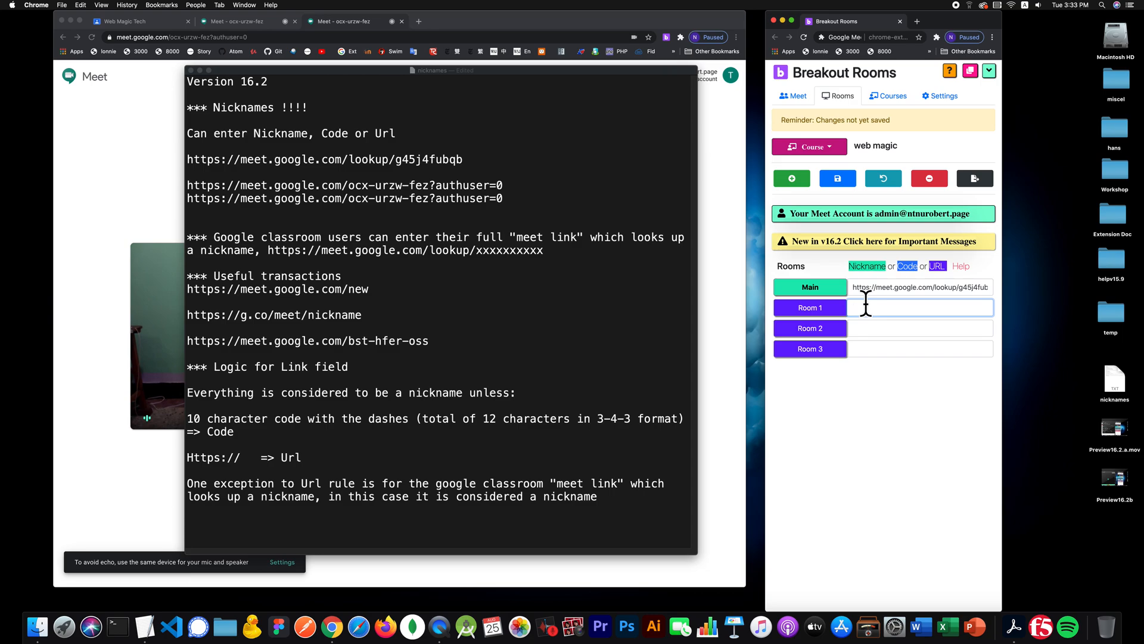
text(rob)
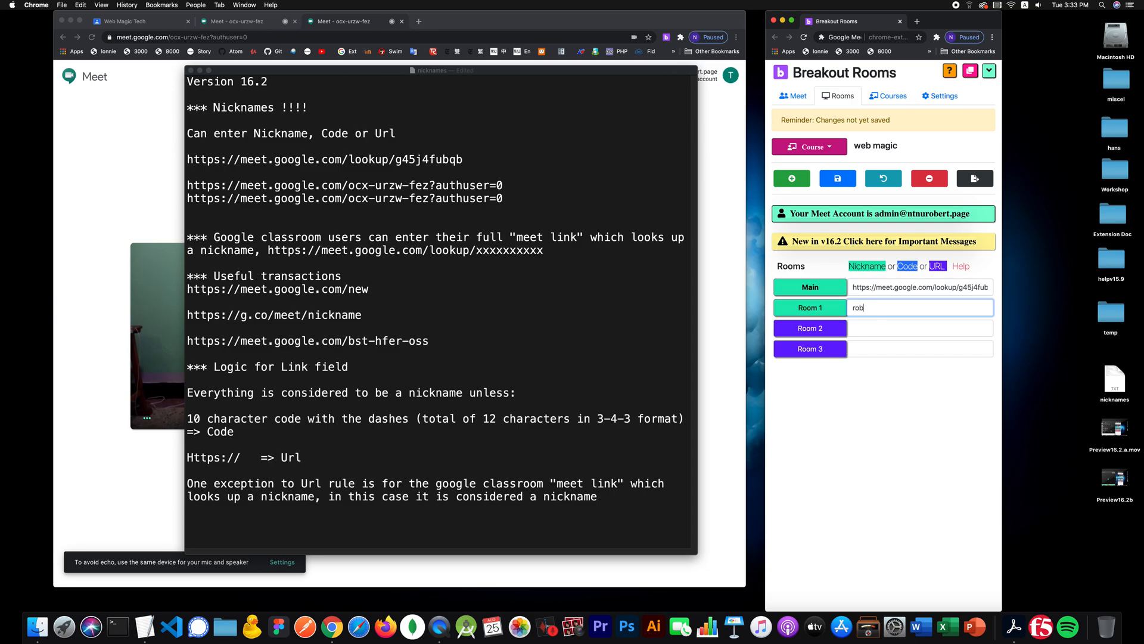
key(Tab)
key(Tab)
text(r)
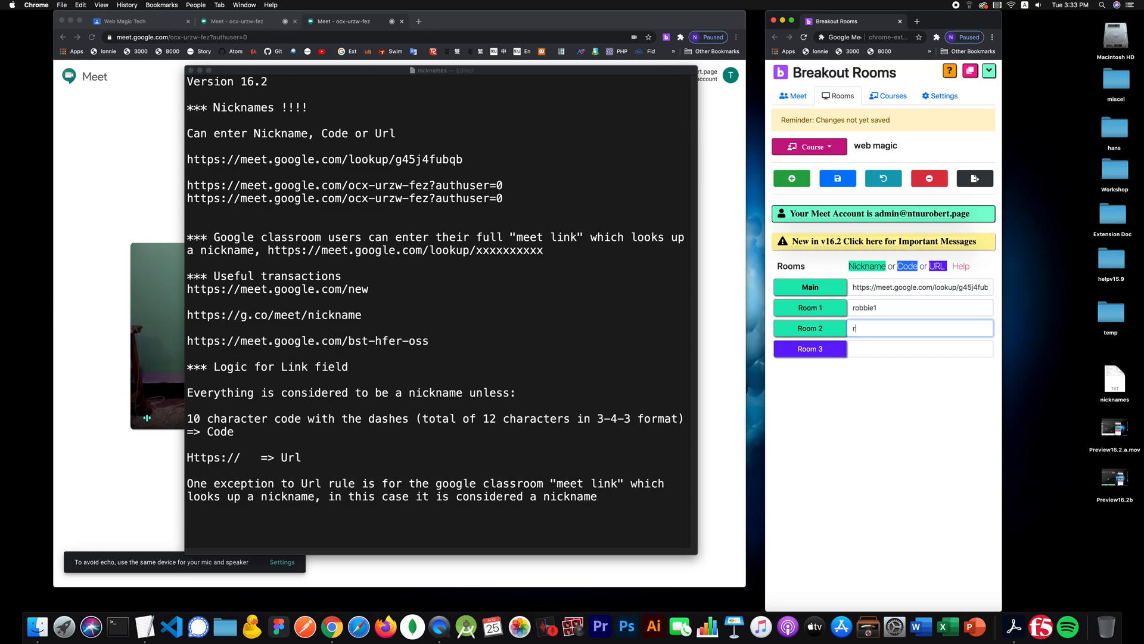
text(obbie2)
key(Tab)
key(Tab)
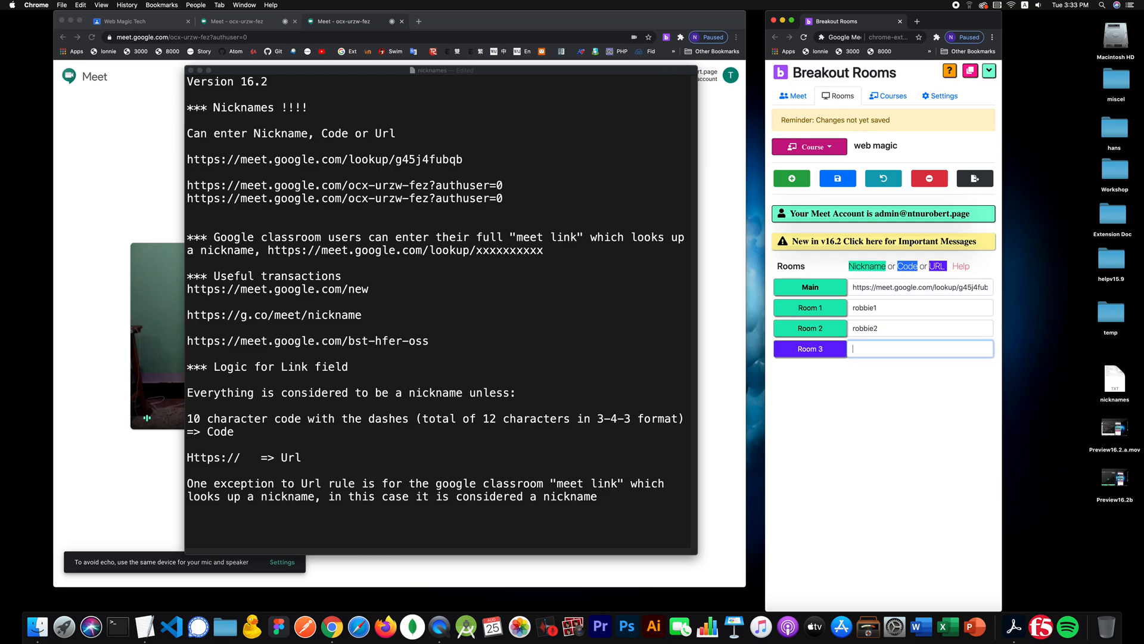
text(hello)
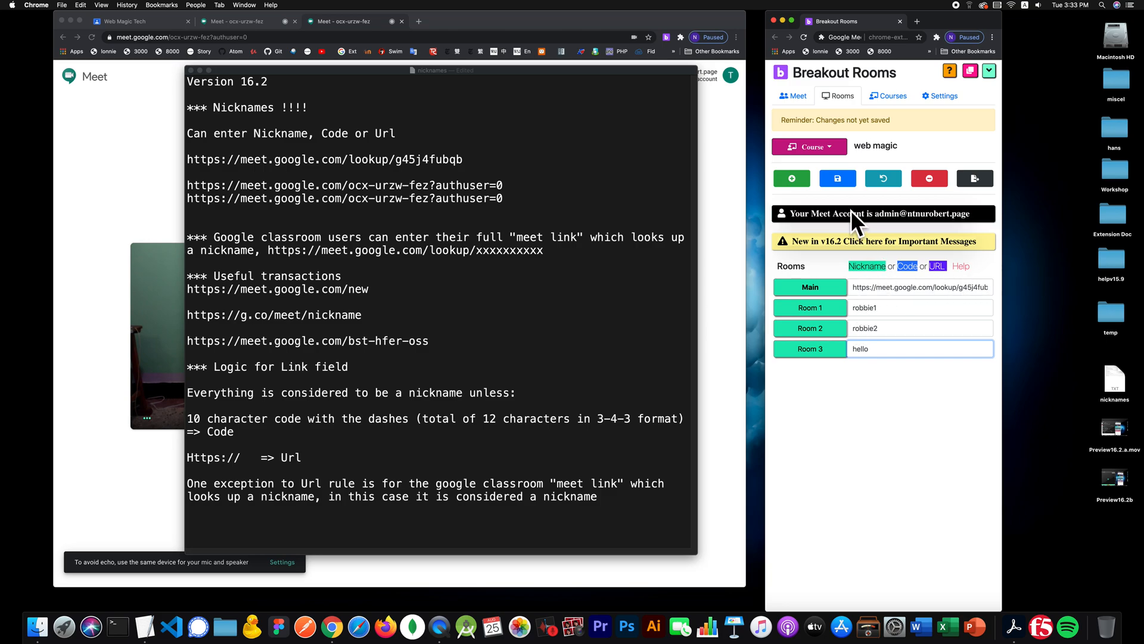
click(839, 177)
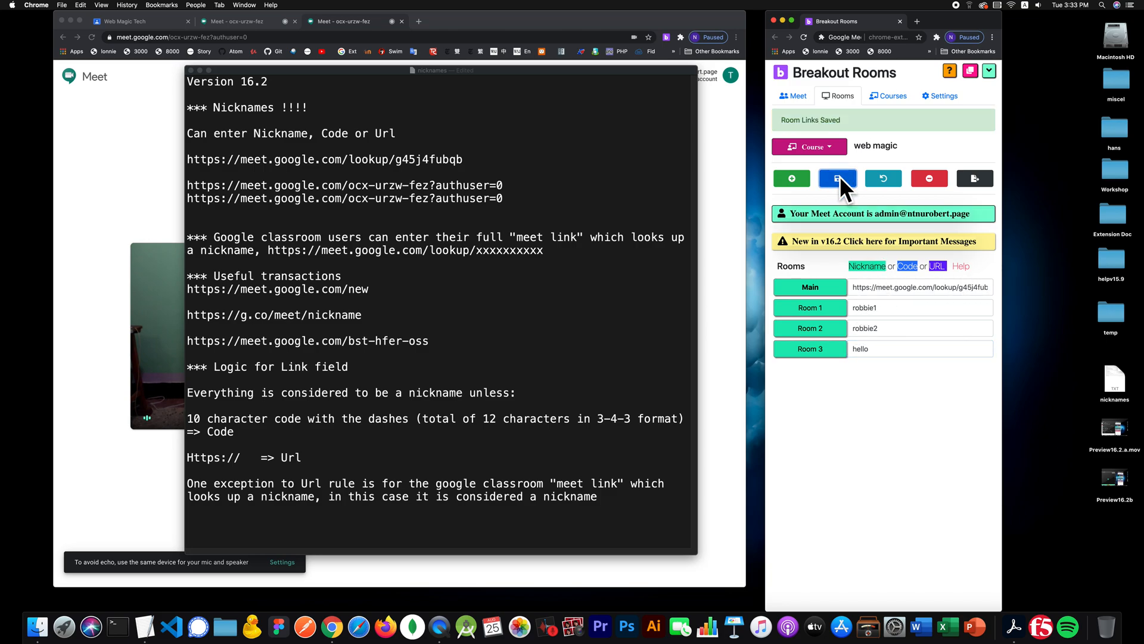
- Close the duplicate and remaining Google Meet tabs
click(138, 121)
click(400, 22)
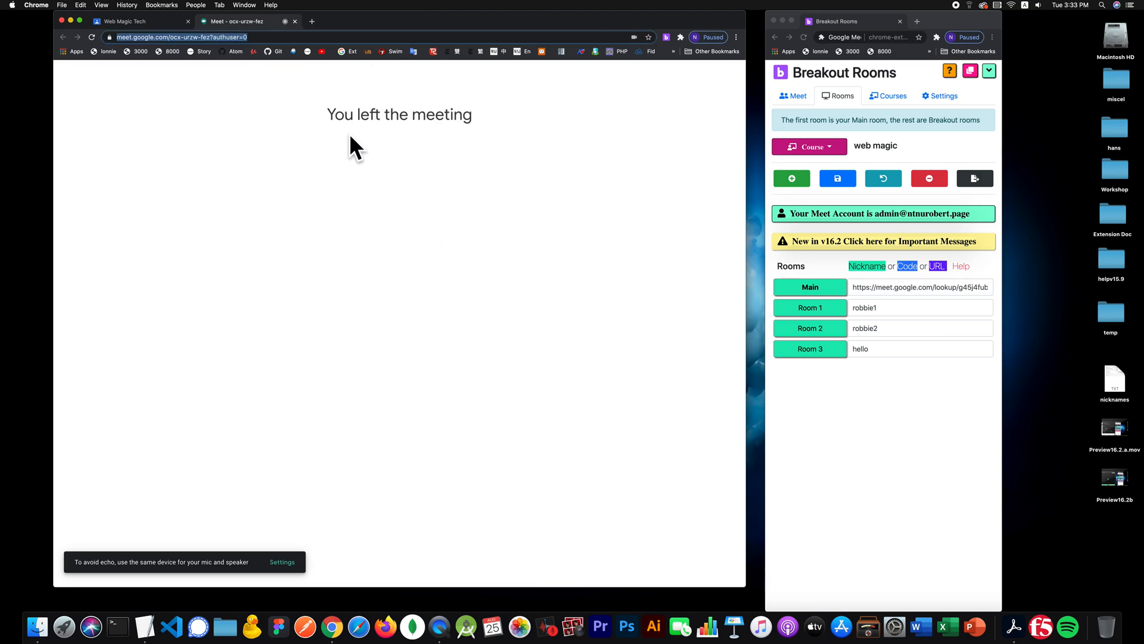
key(super+w)
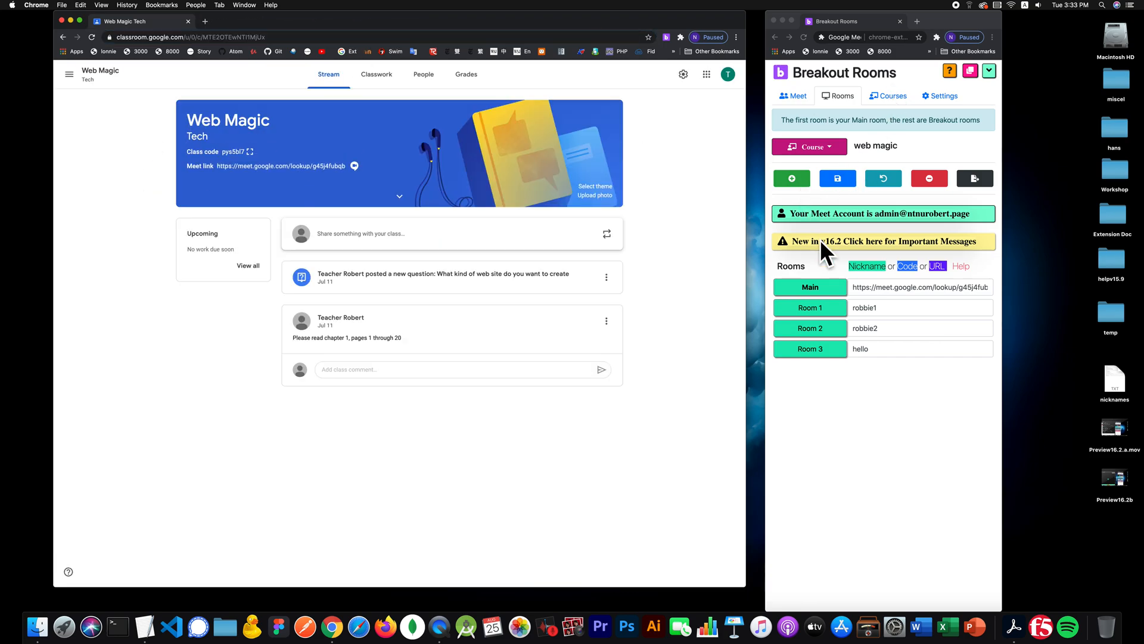
- Review the room links list, then start the class from the Meet controls panel
click(798, 95)
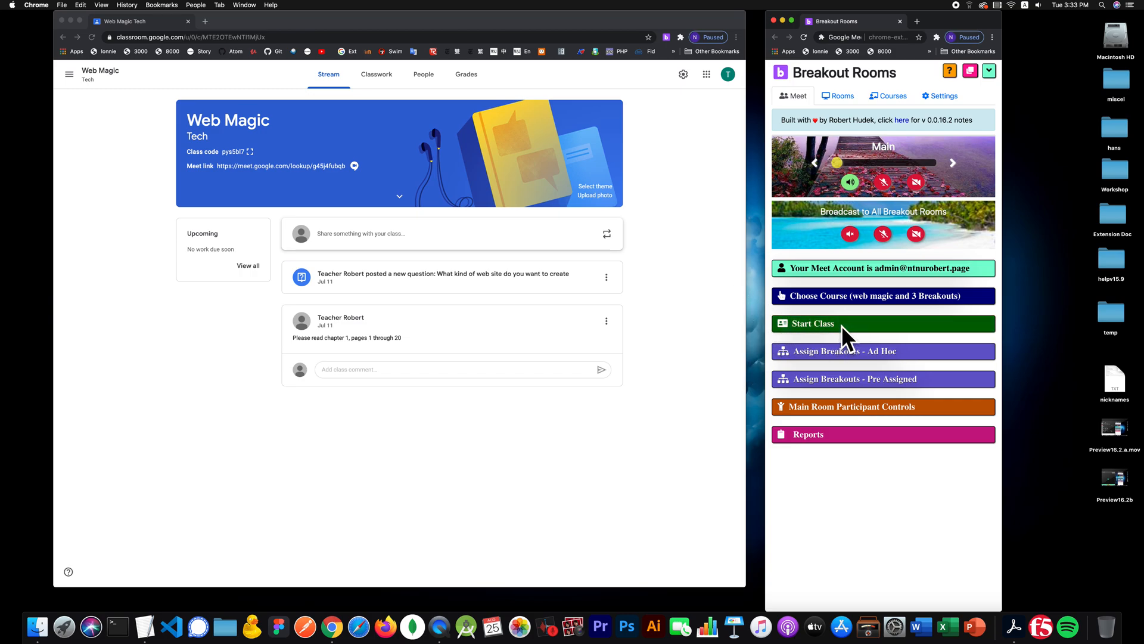
click(844, 96)
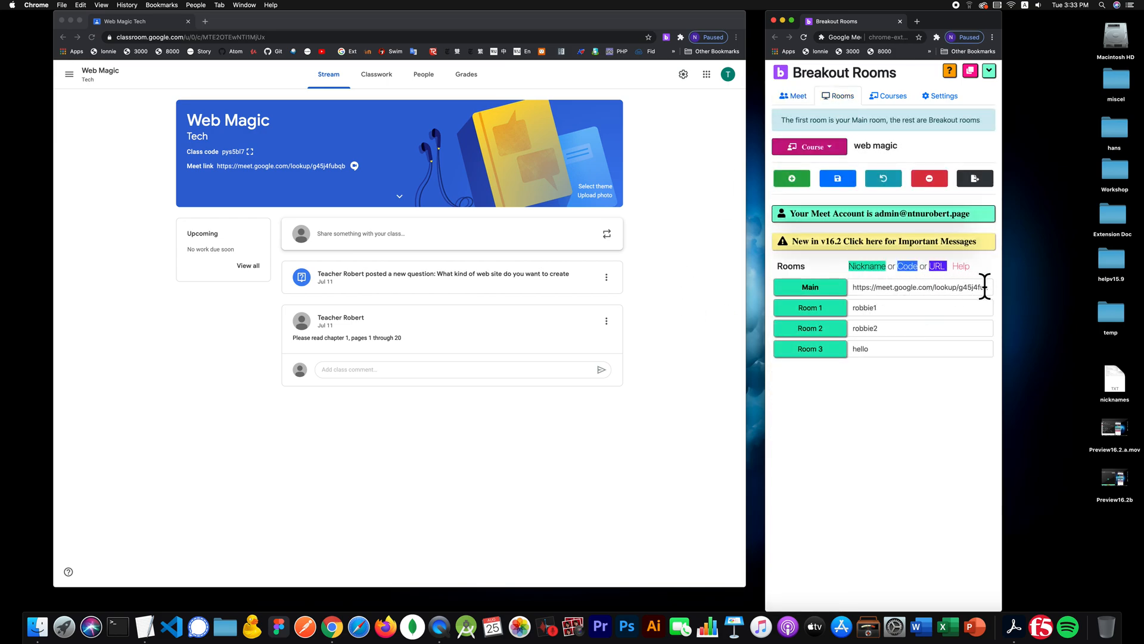
click(789, 94)
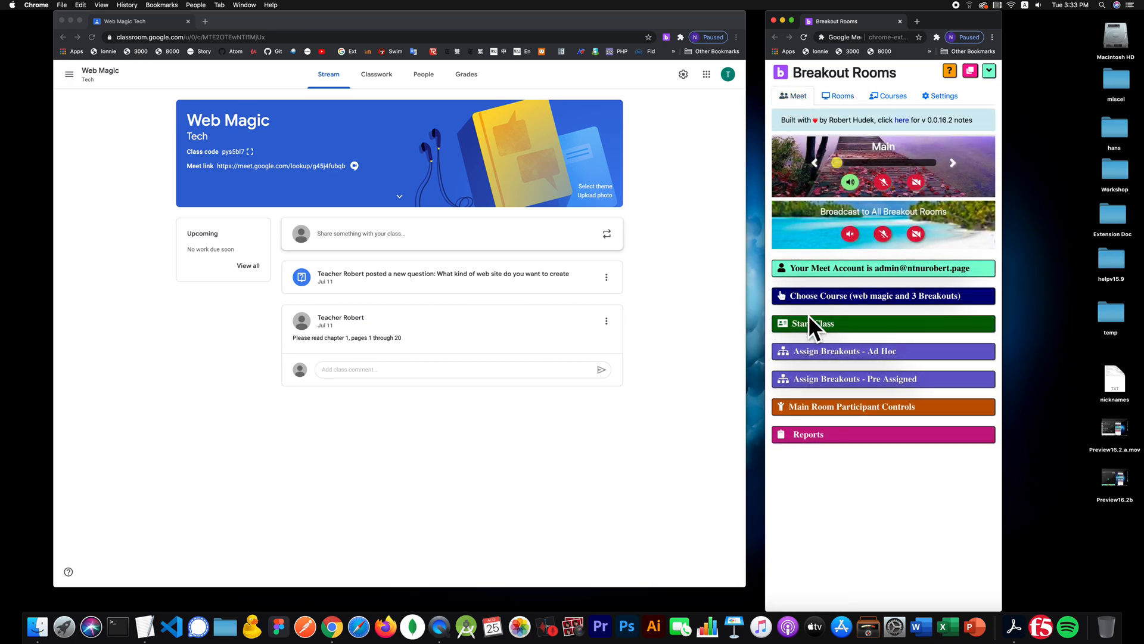
click(810, 318)
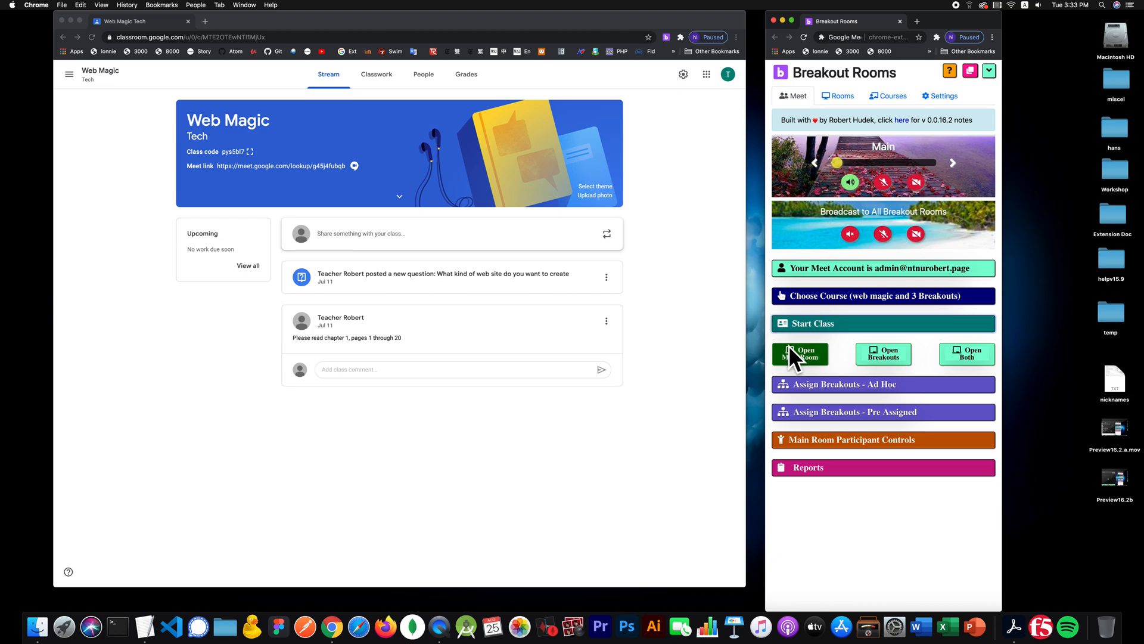
click(810, 353)
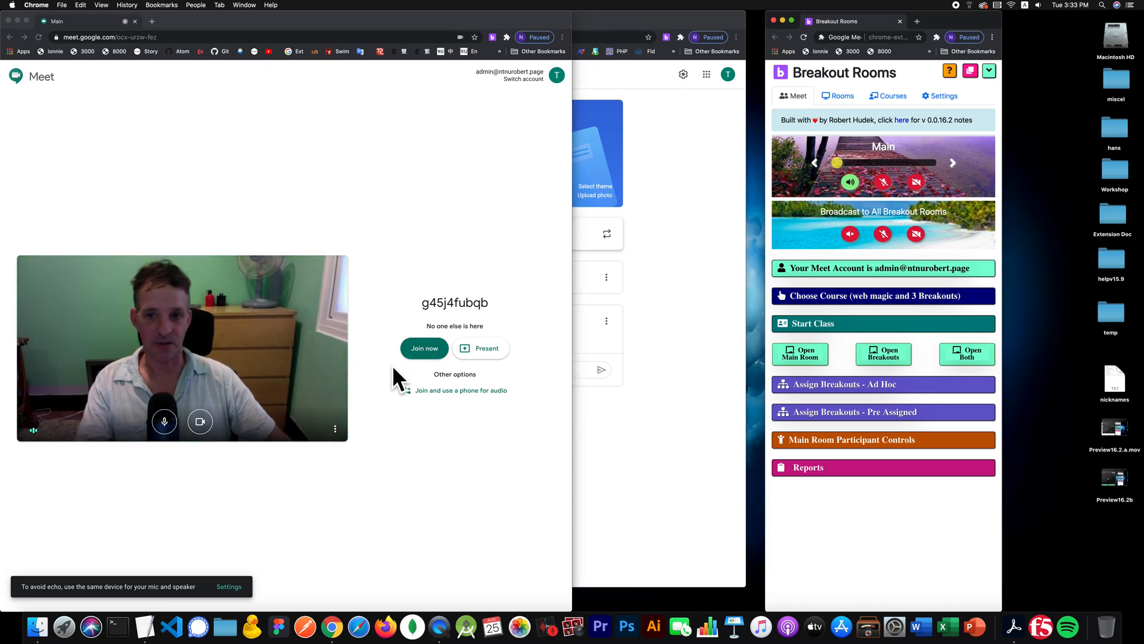
click(414, 347)
click(416, 348)
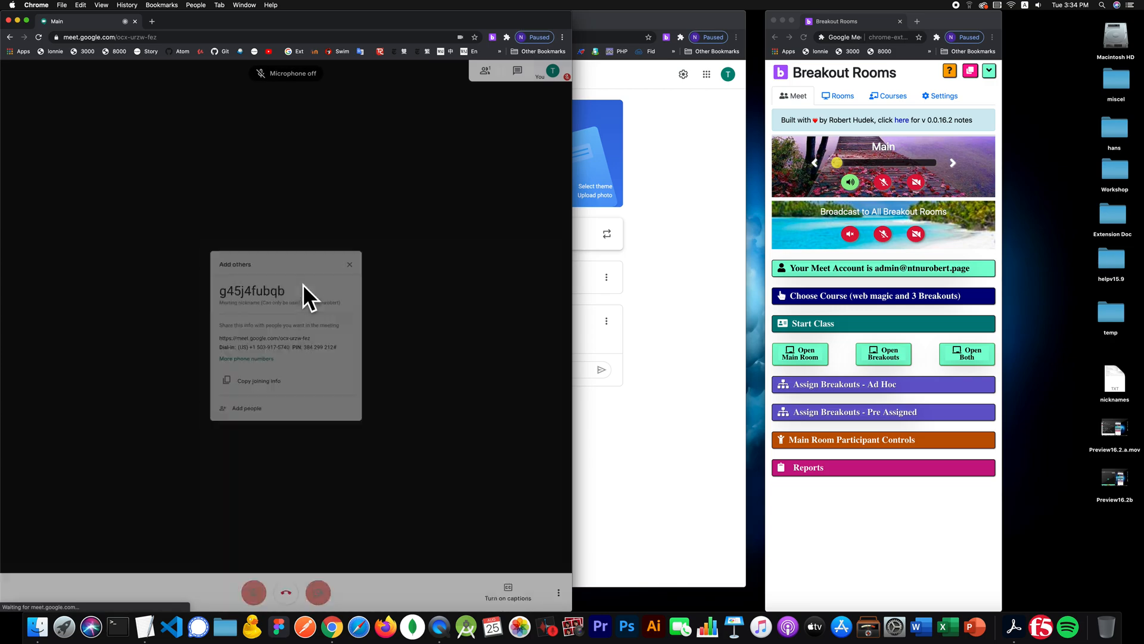
click(359, 250)
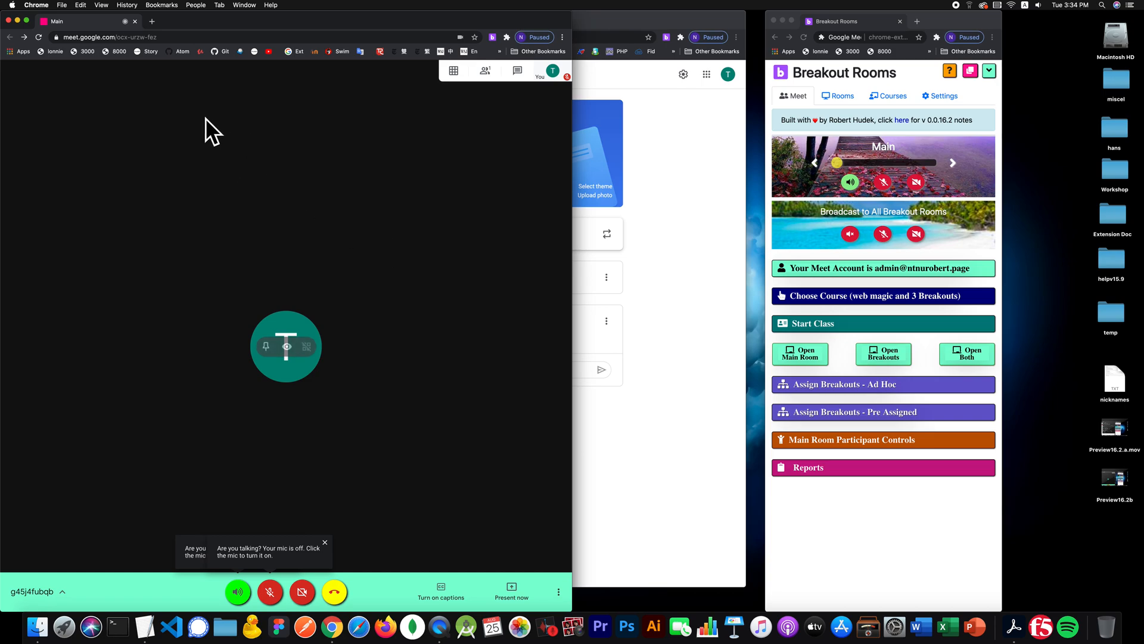
drag(946, 10, 762, 26)
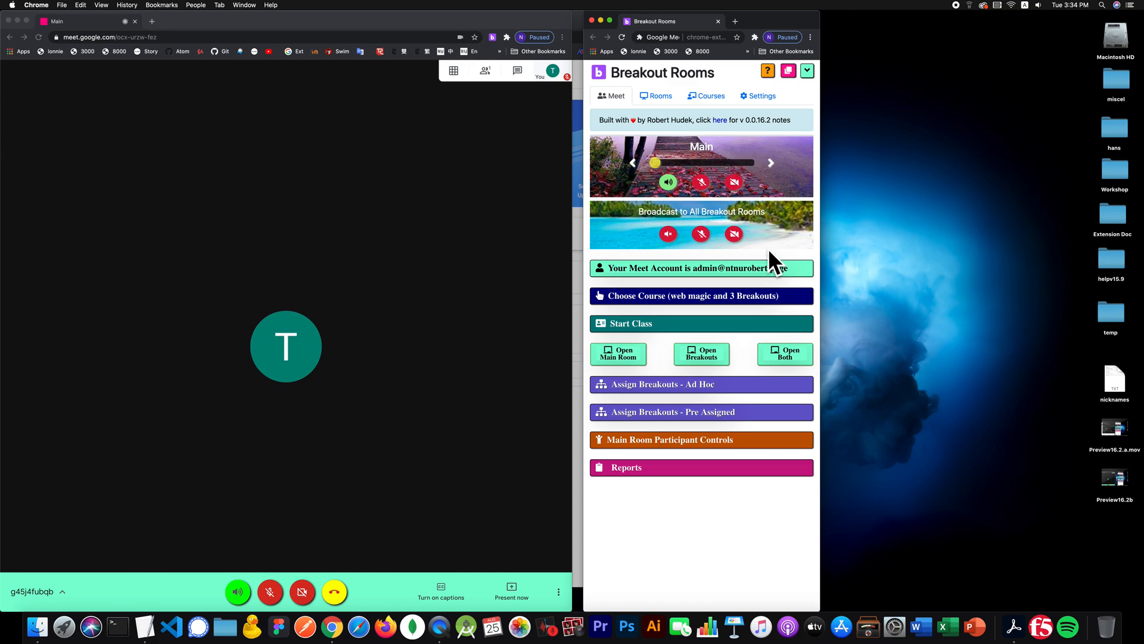
- Unmute the microphone, turn on the camera in Main, and review the saved room links
click(699, 181)
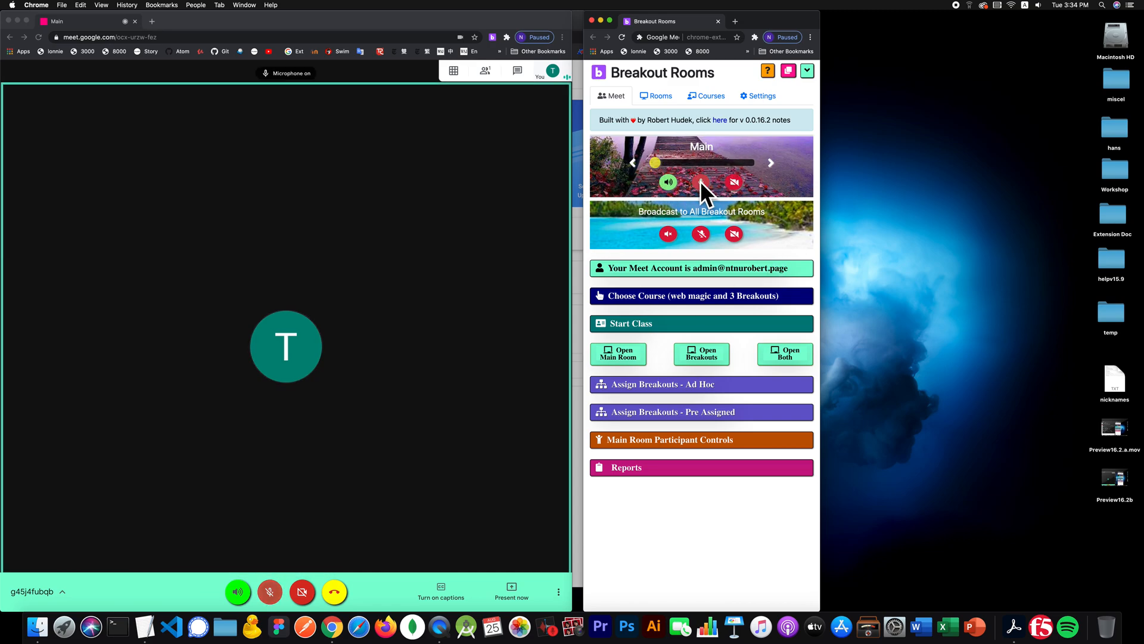
click(735, 183)
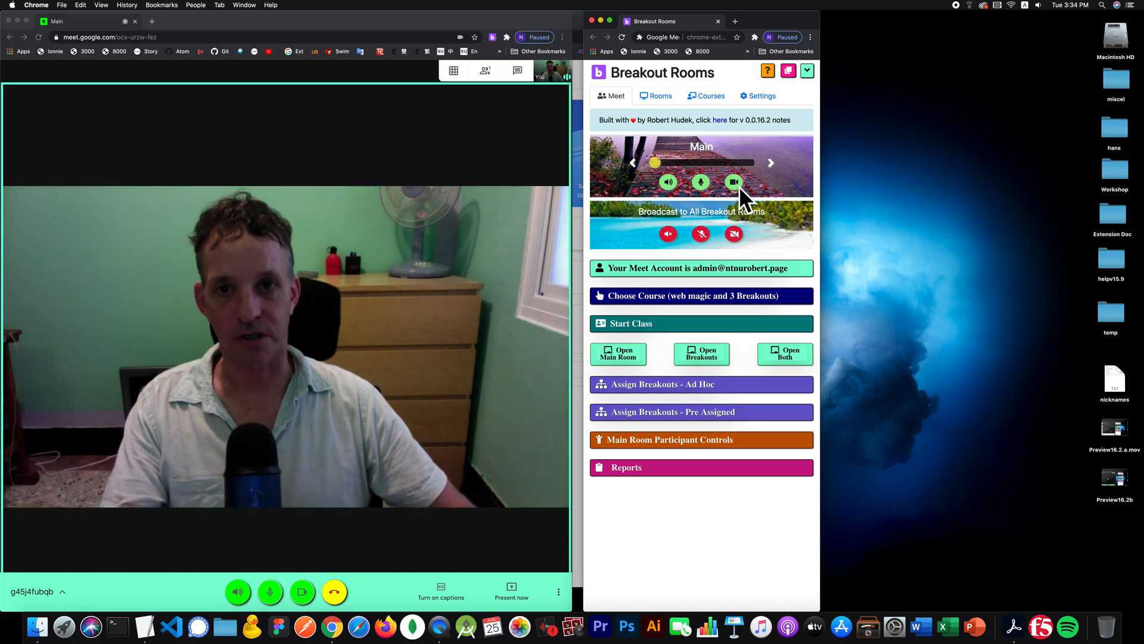
click(662, 95)
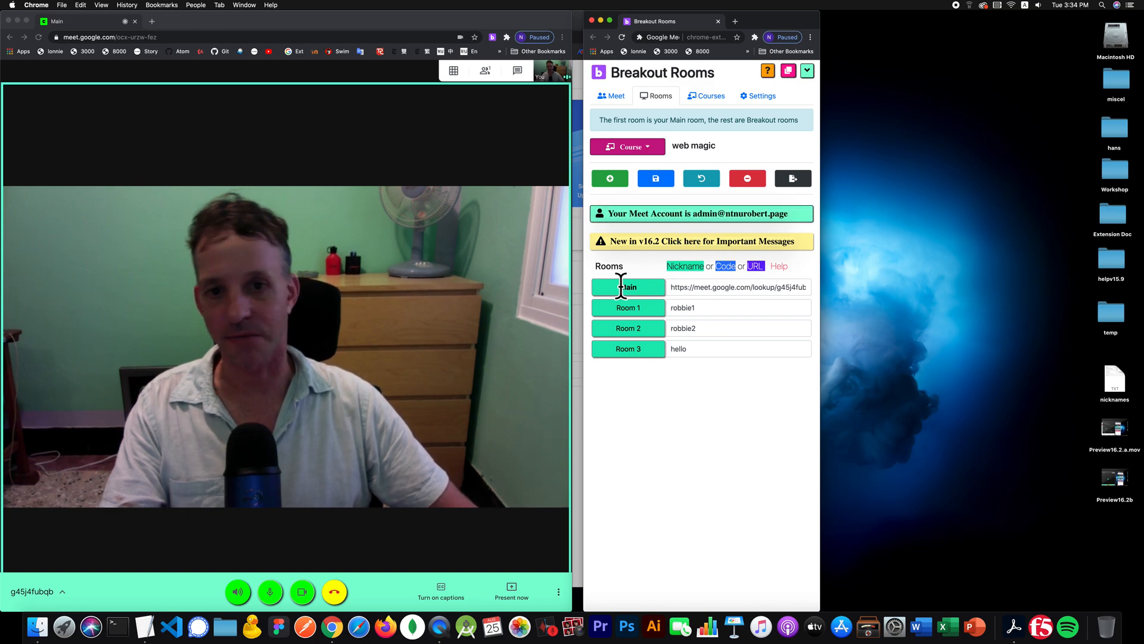
- Back on the Meet page, move the window right and open all breakout room meetings
click(619, 97)
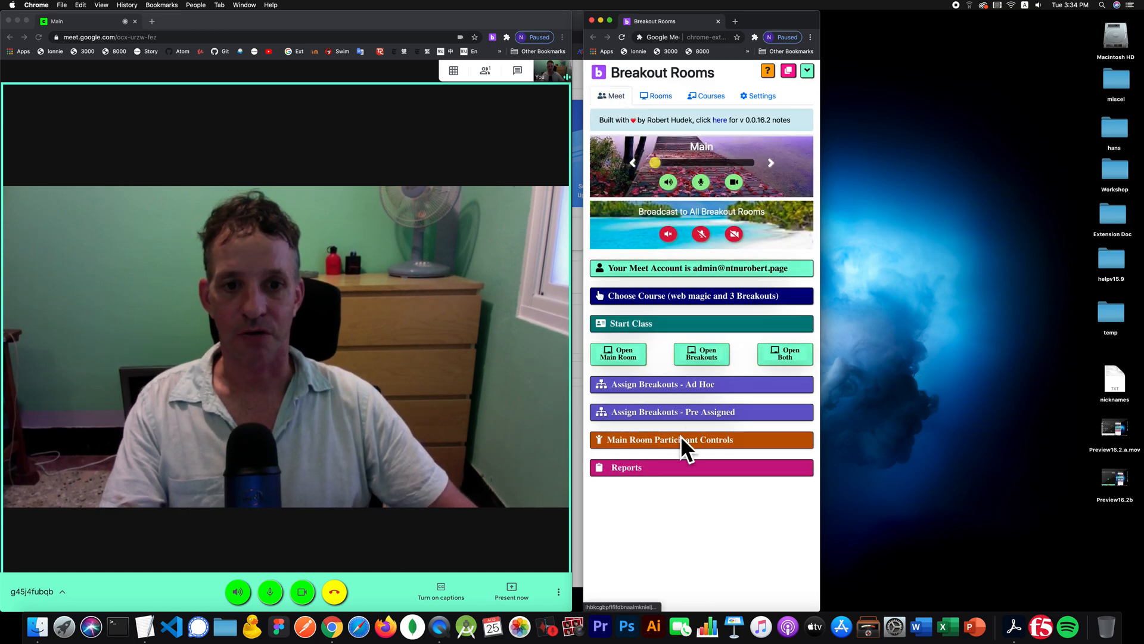
drag(768, 20, 919, 4)
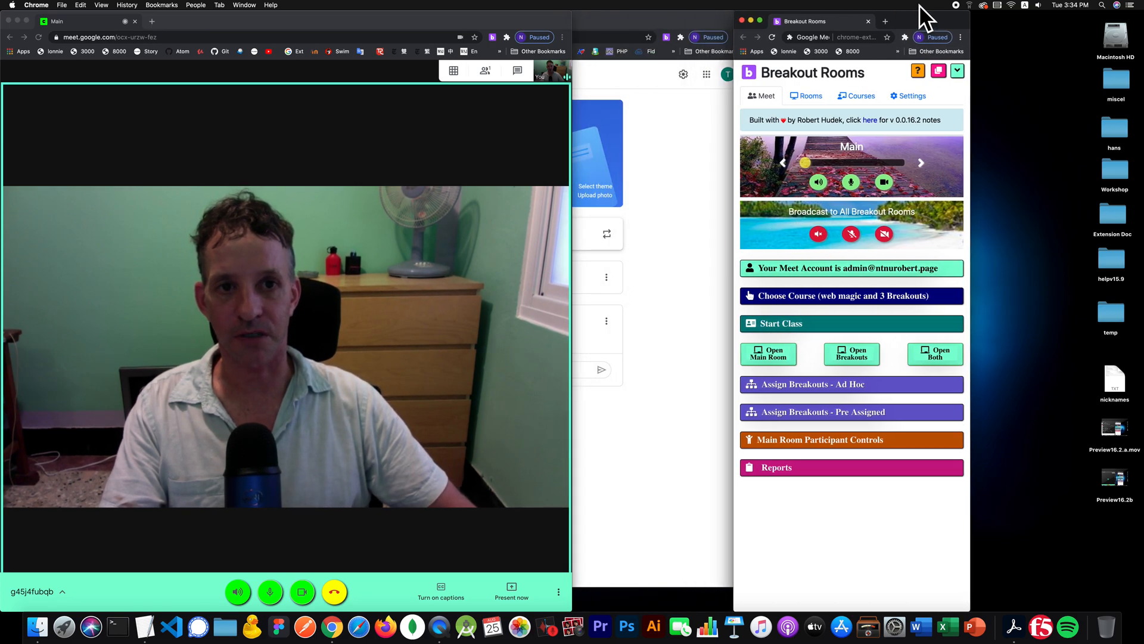
click(845, 353)
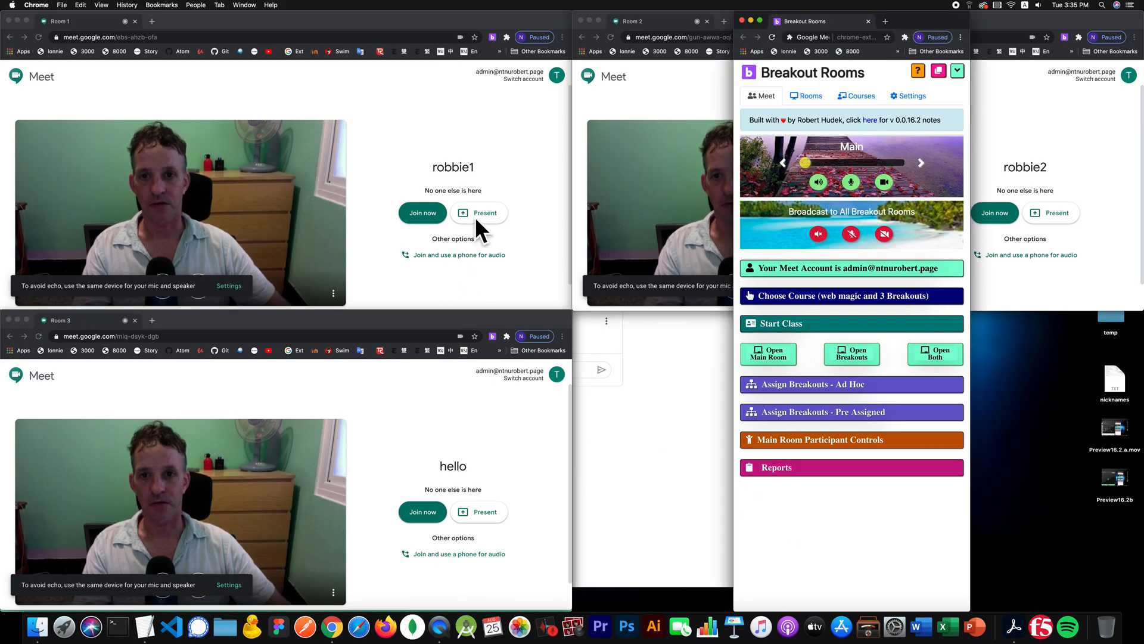
- Shrink Breakout Rooms to a compact panel and tile the room windows with Main top-left
click(957, 70)
drag(909, 21, 772, 331)
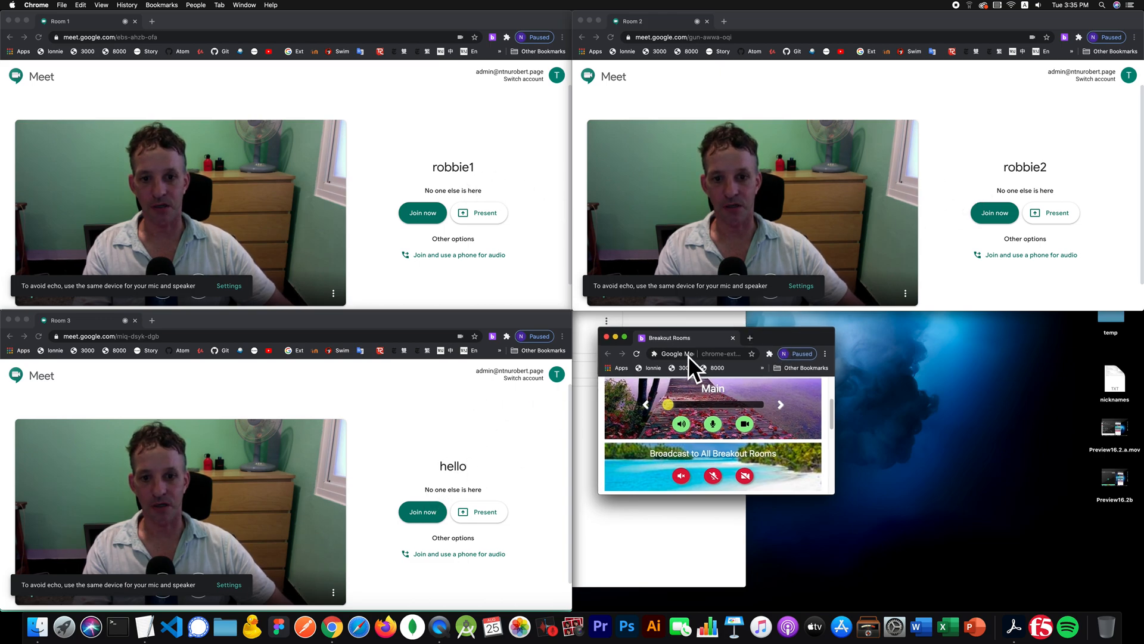
scroll(826, 395, up, 3)
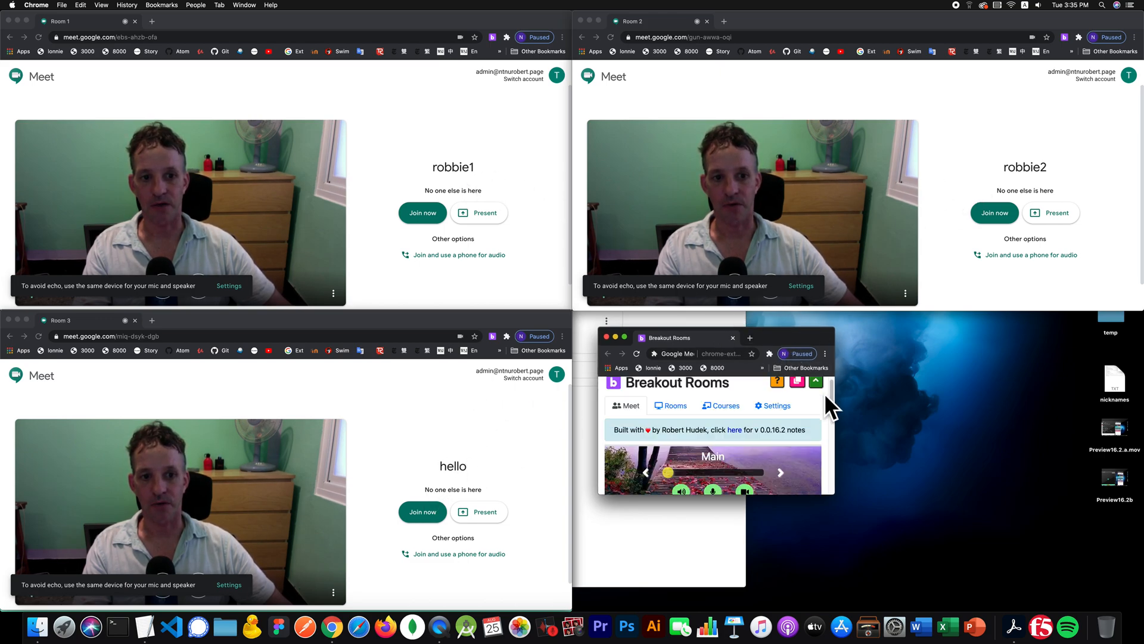
click(797, 384)
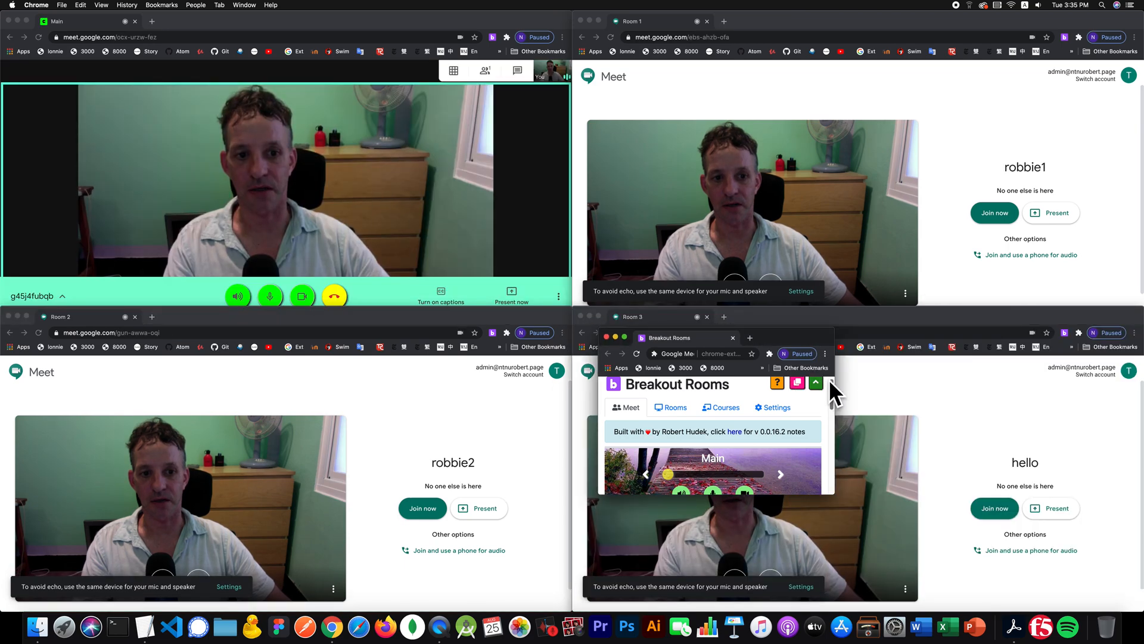
scroll(831, 384, up, 1)
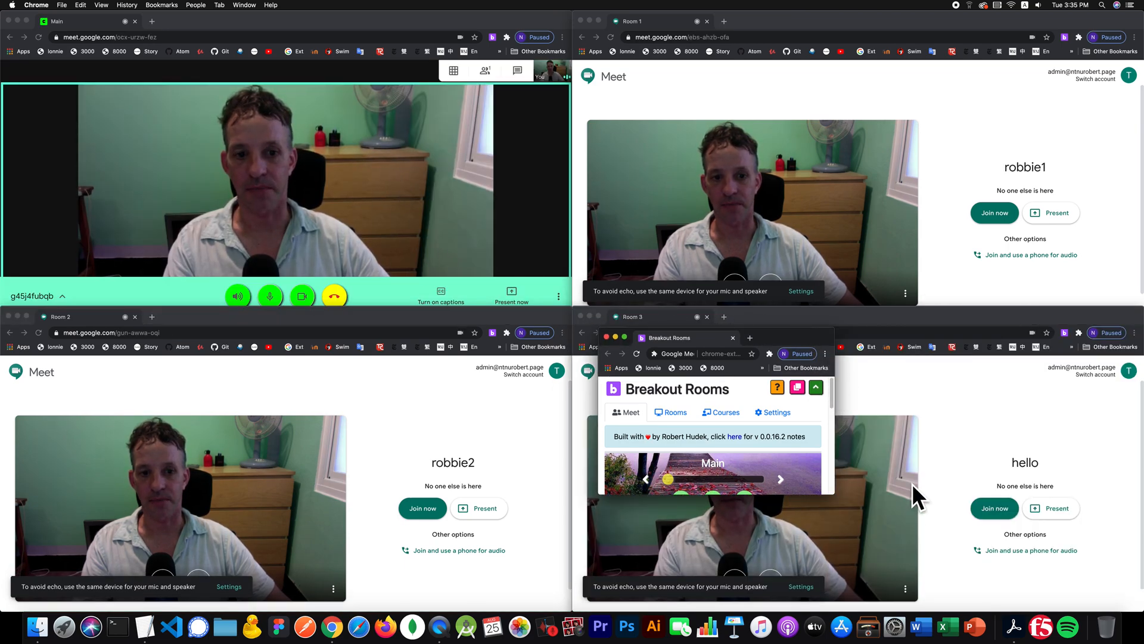
- Join the robbie1, robbie2 and hello meetings, dismissing each Add others notice
click(1003, 209)
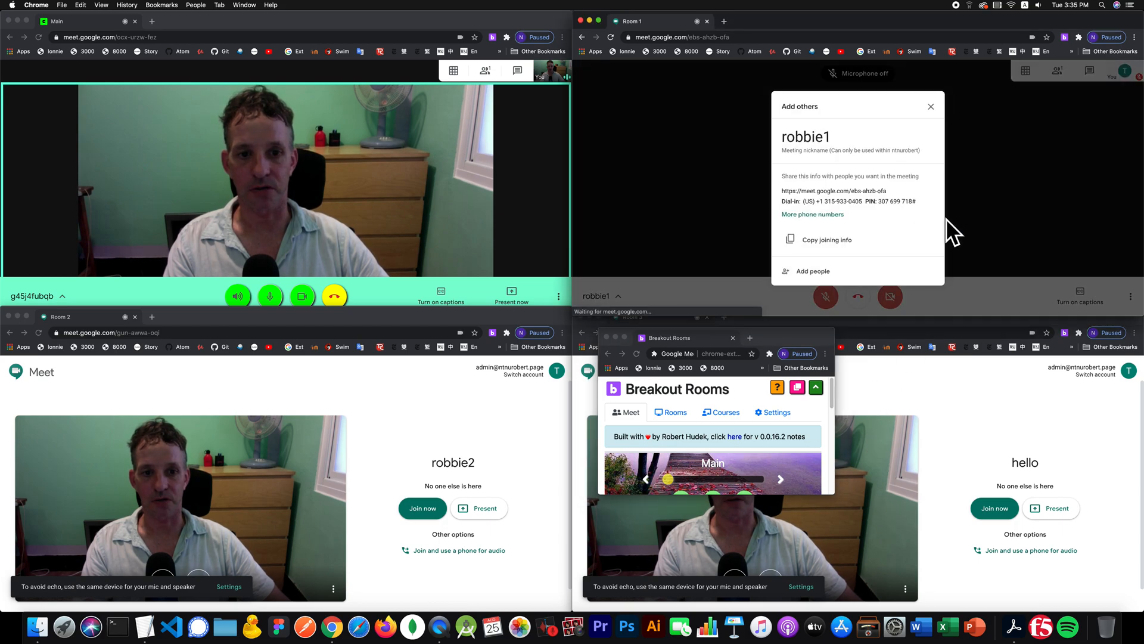
click(929, 108)
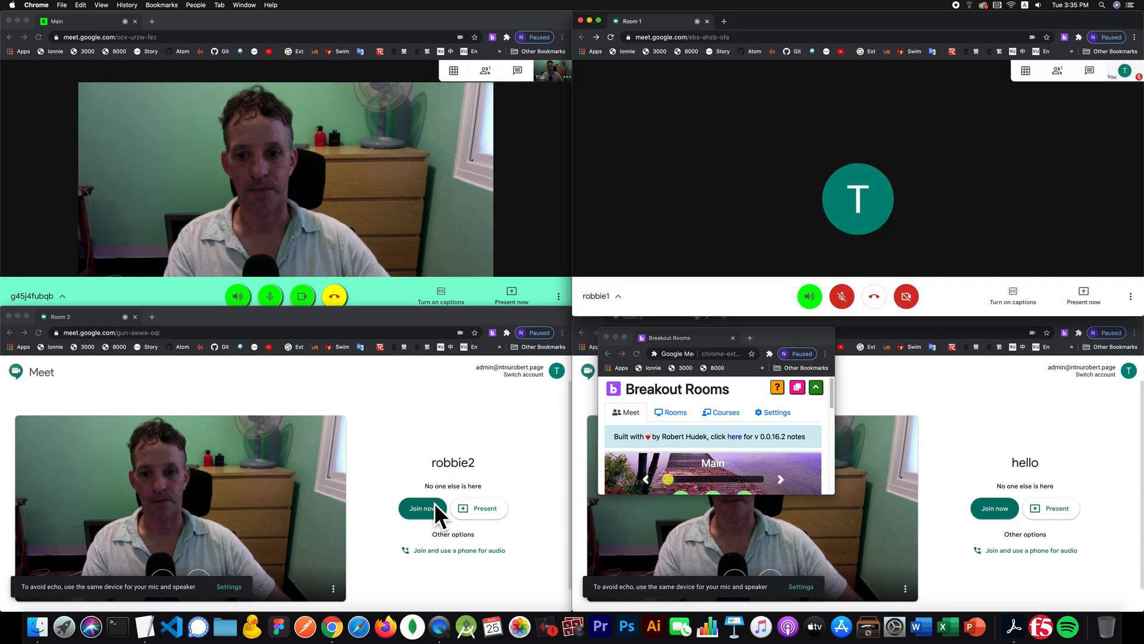
click(435, 502)
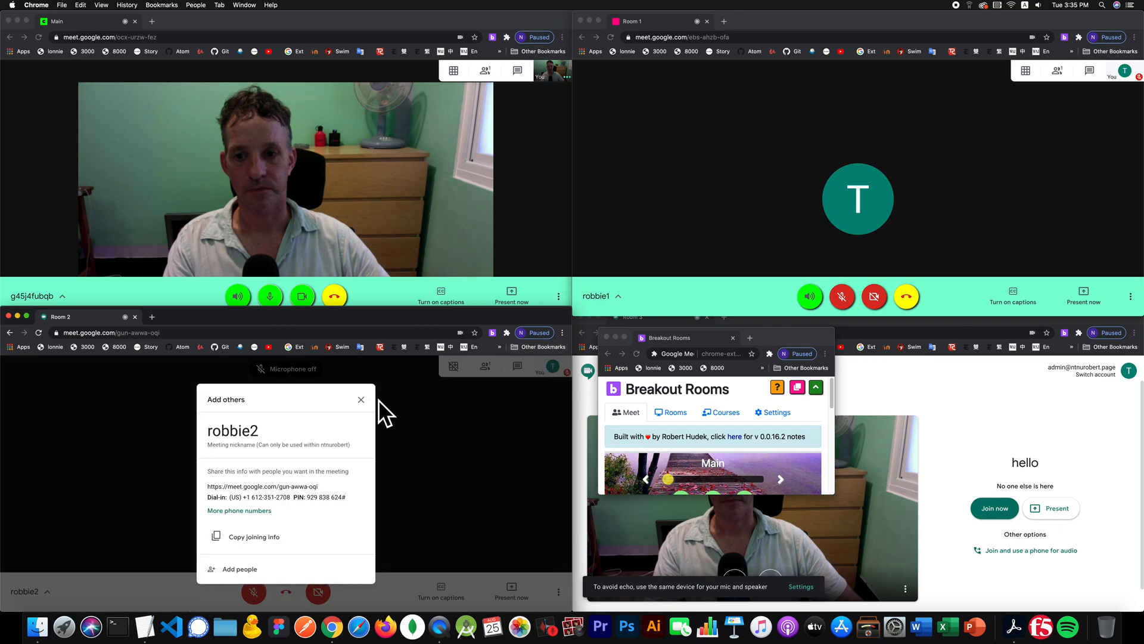
click(361, 399)
click(992, 502)
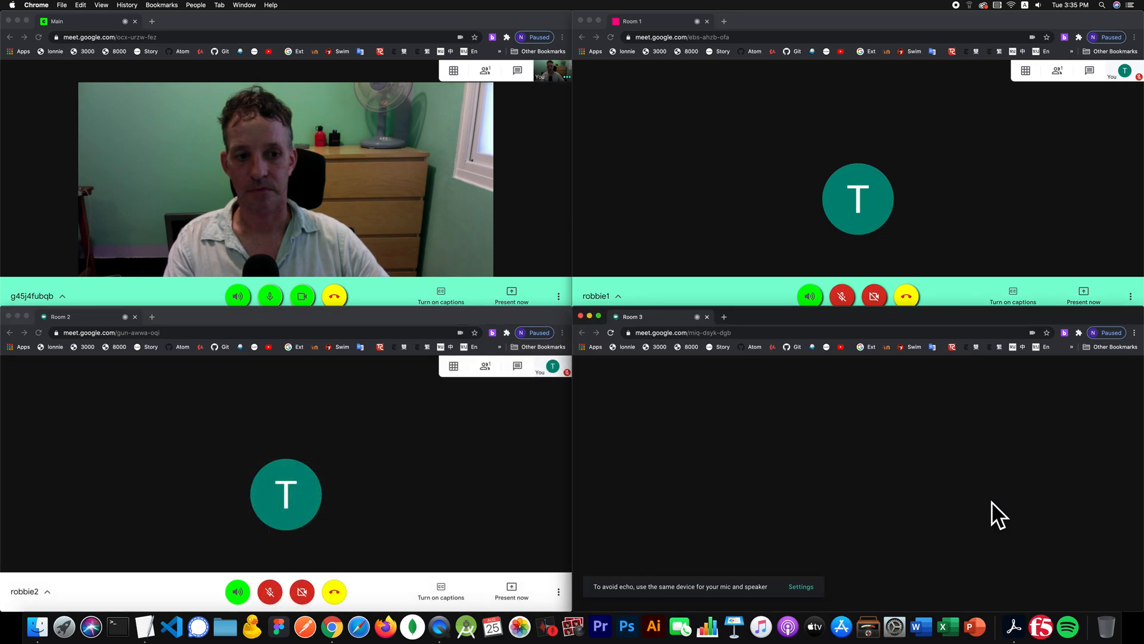
click(931, 398)
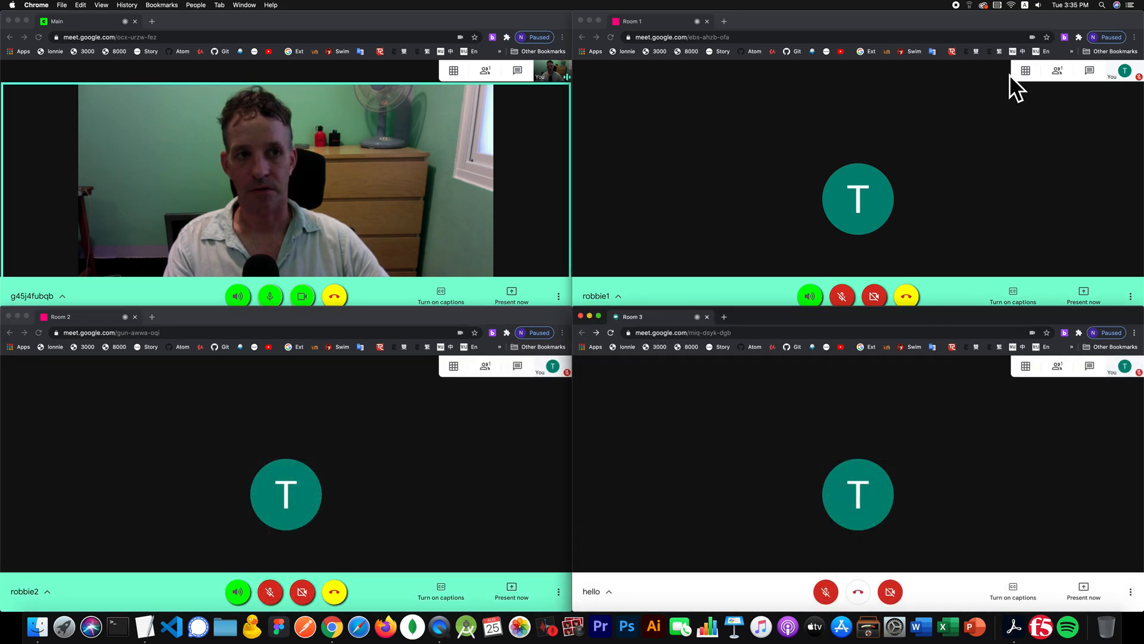
- Reopen the Breakout Rooms extension, centre it and expand it to full height
click(1065, 37)
drag(768, 333, 651, 146)
click(701, 198)
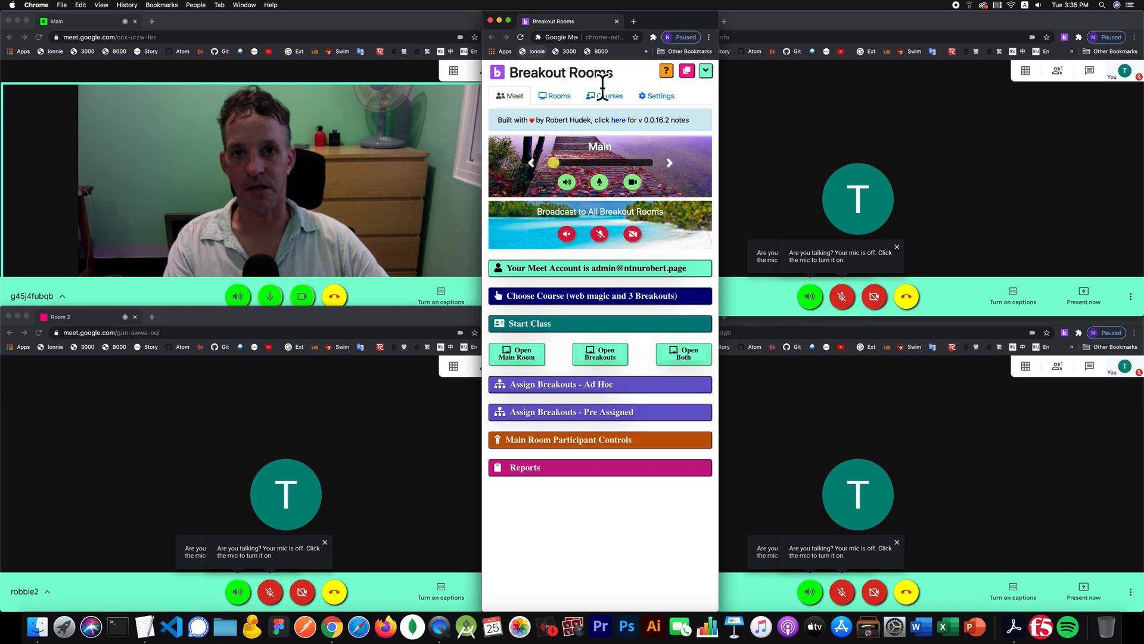
- Check the course details and breakout count, then return to the web magic room list
click(553, 92)
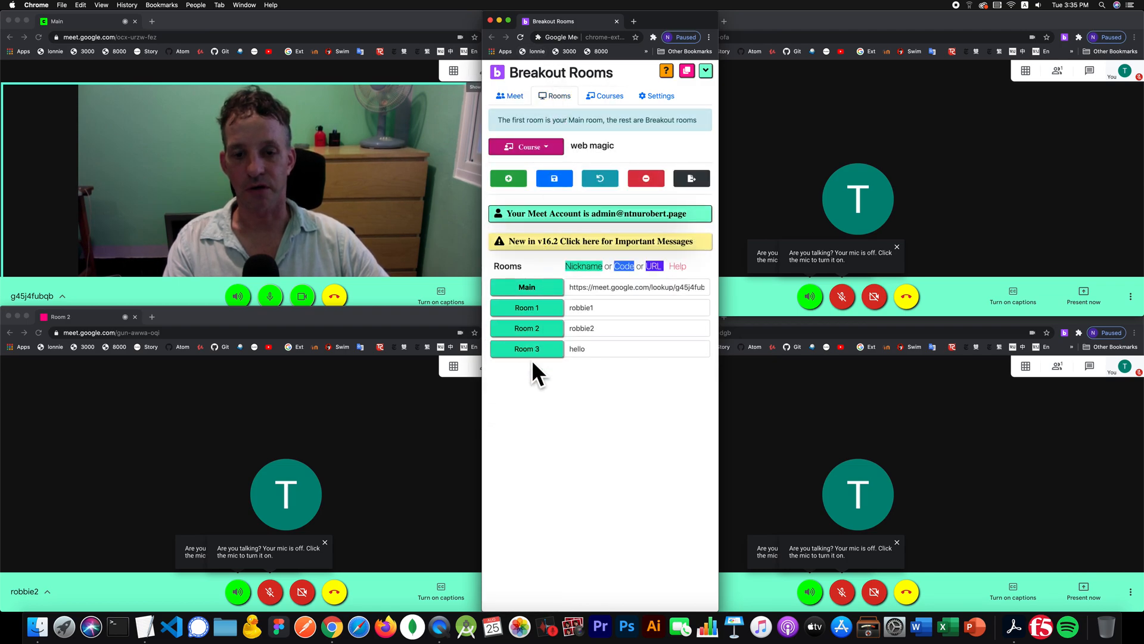
click(508, 93)
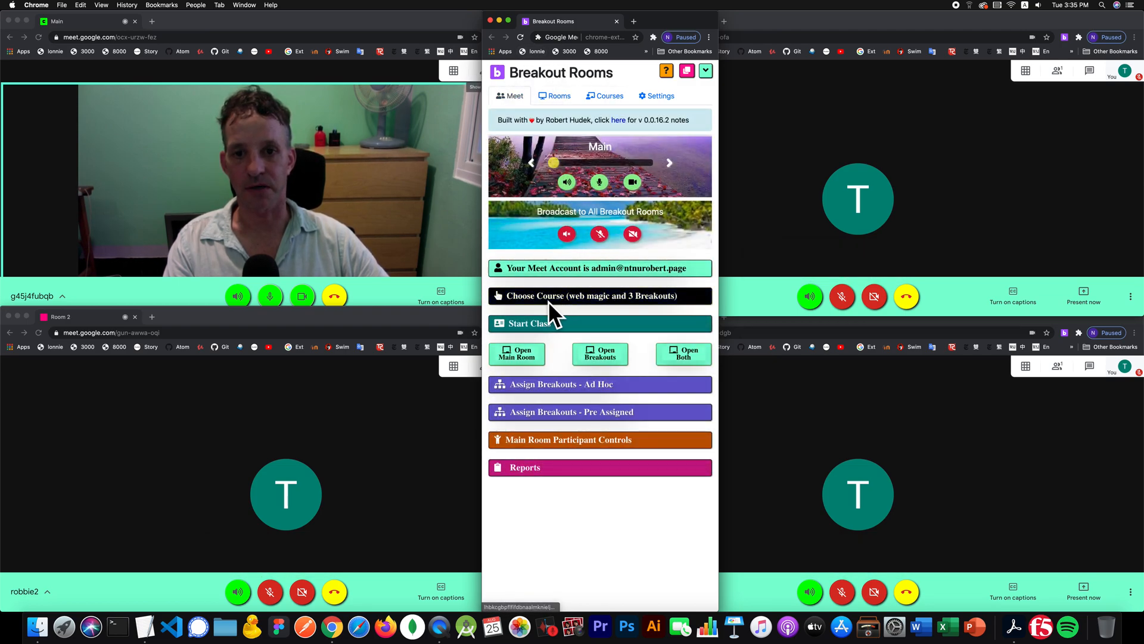
click(539, 297)
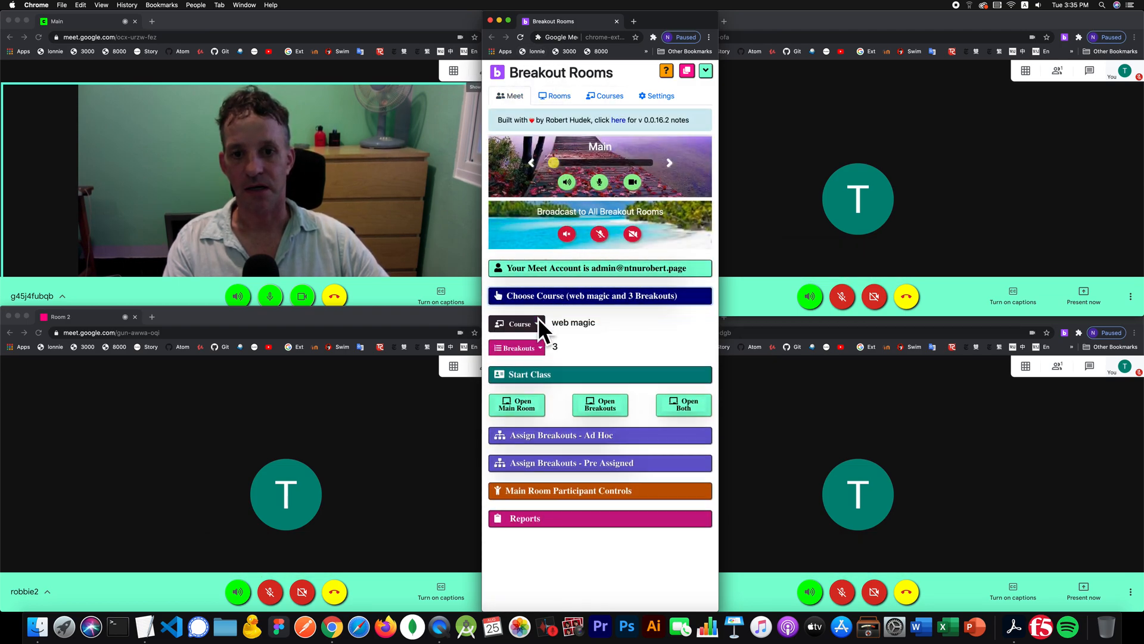
click(564, 94)
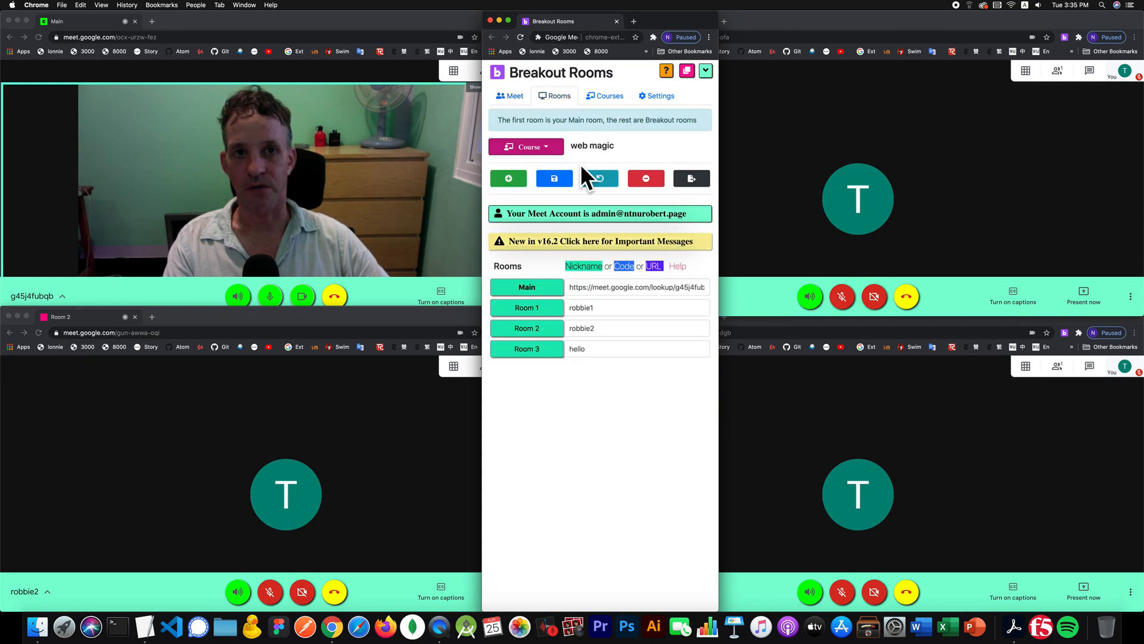
- Reposition the extension window to uncover Room 1, Main and Room 2
drag(654, 16, 599, 78)
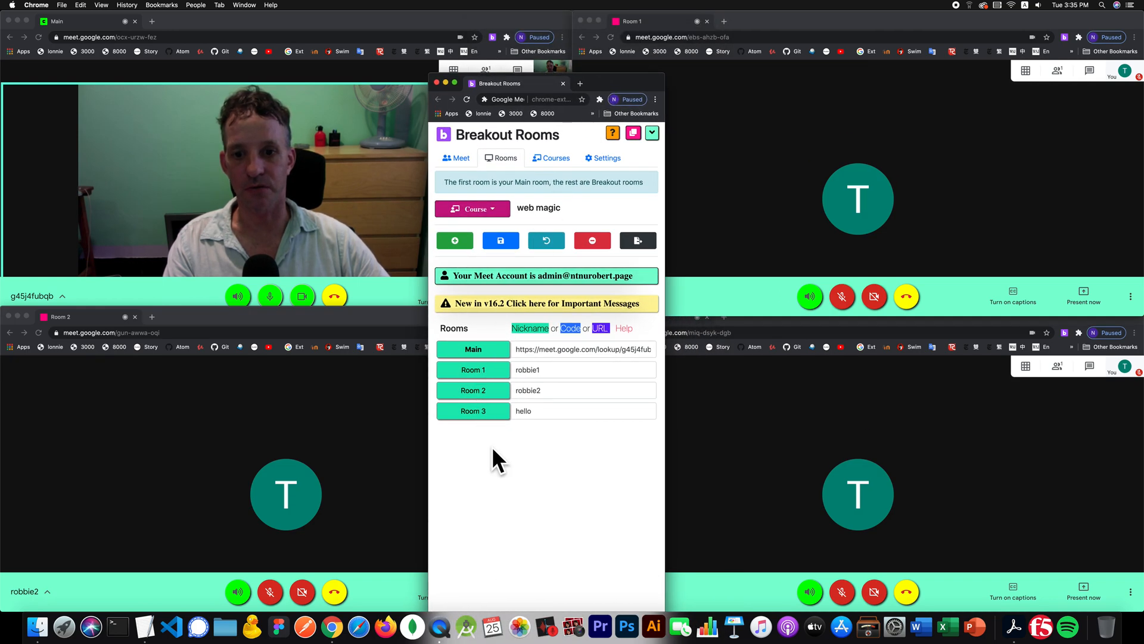
drag(613, 81, 506, 39)
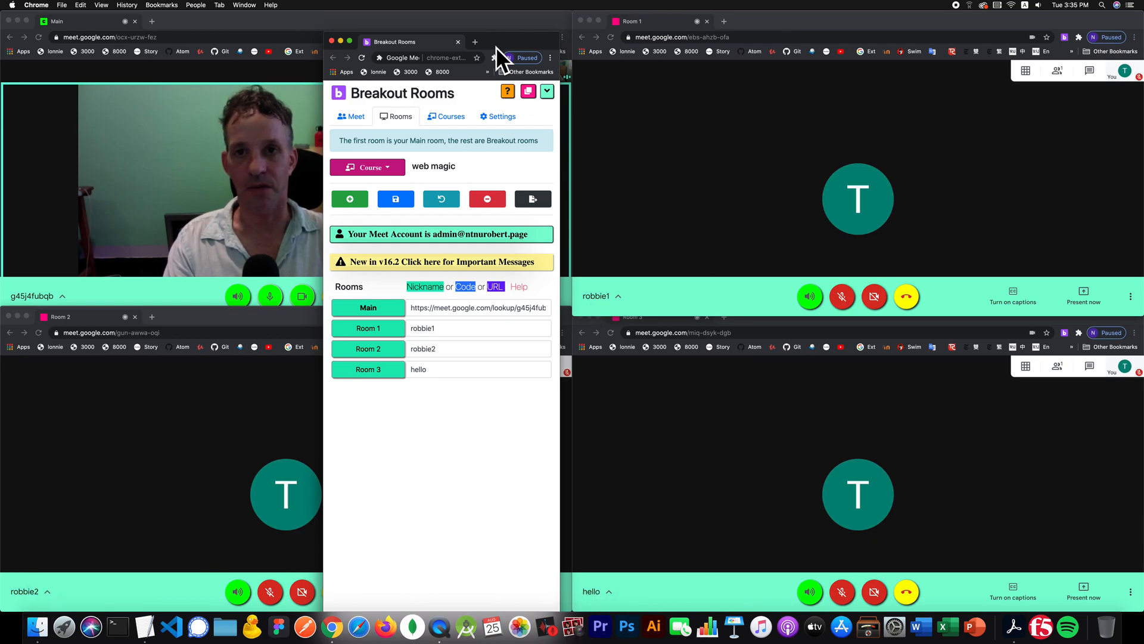
drag(492, 36, 779, 33)
- Return to the meeting controls and collapse the course details and start class sections
click(638, 113)
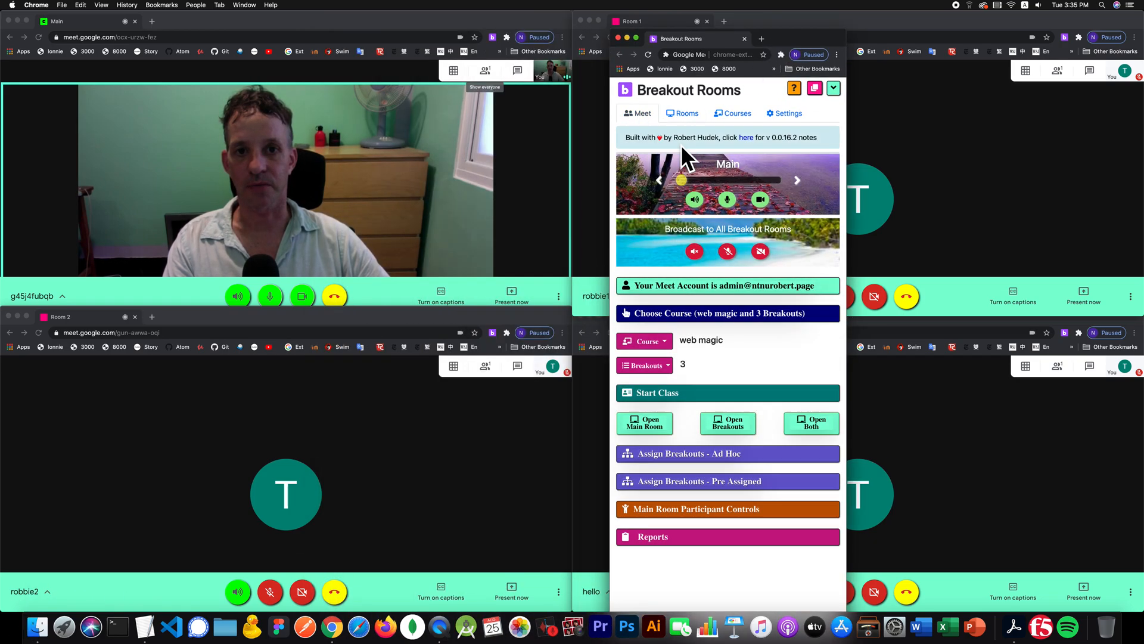
click(724, 313)
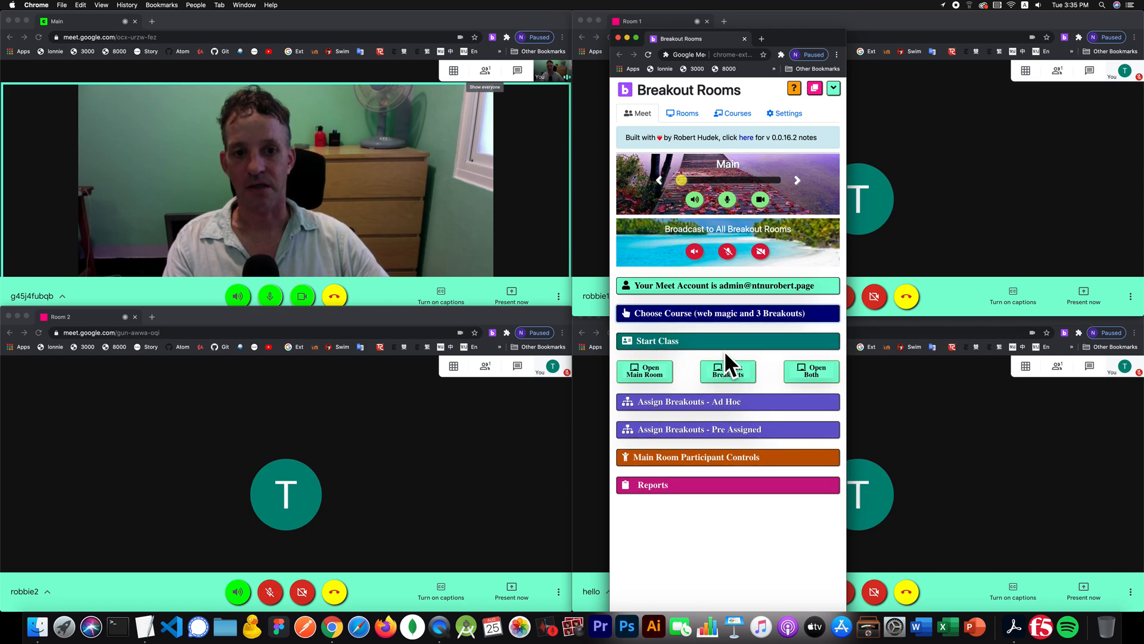
click(723, 341)
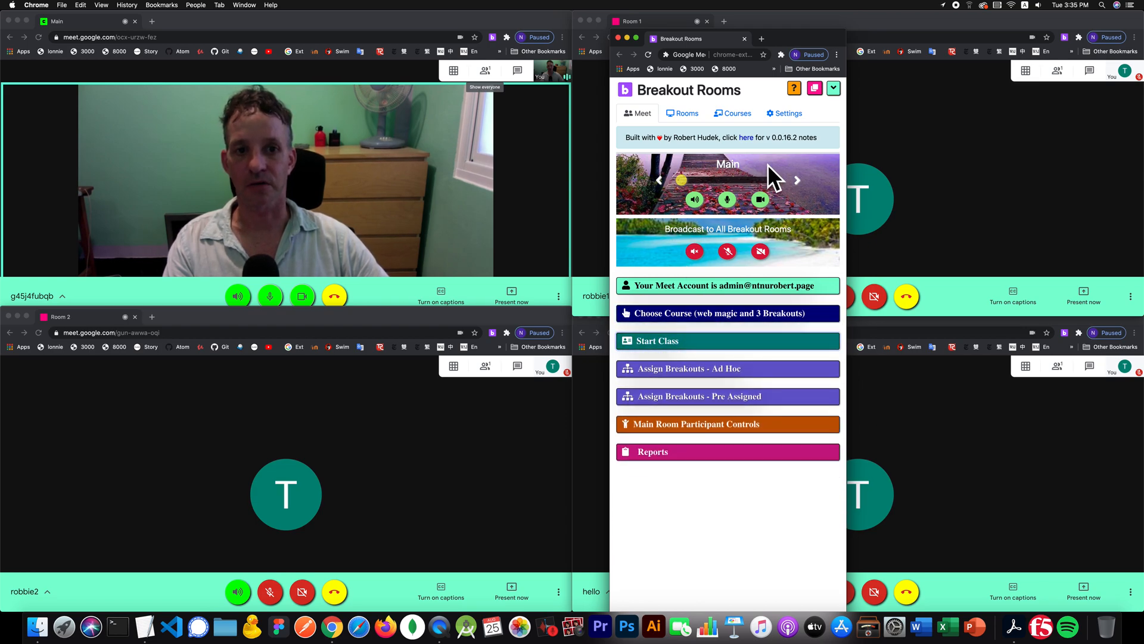
- Mute Main and step the live mic and camera through Room 1 and Room 2 to Room 3
click(726, 200)
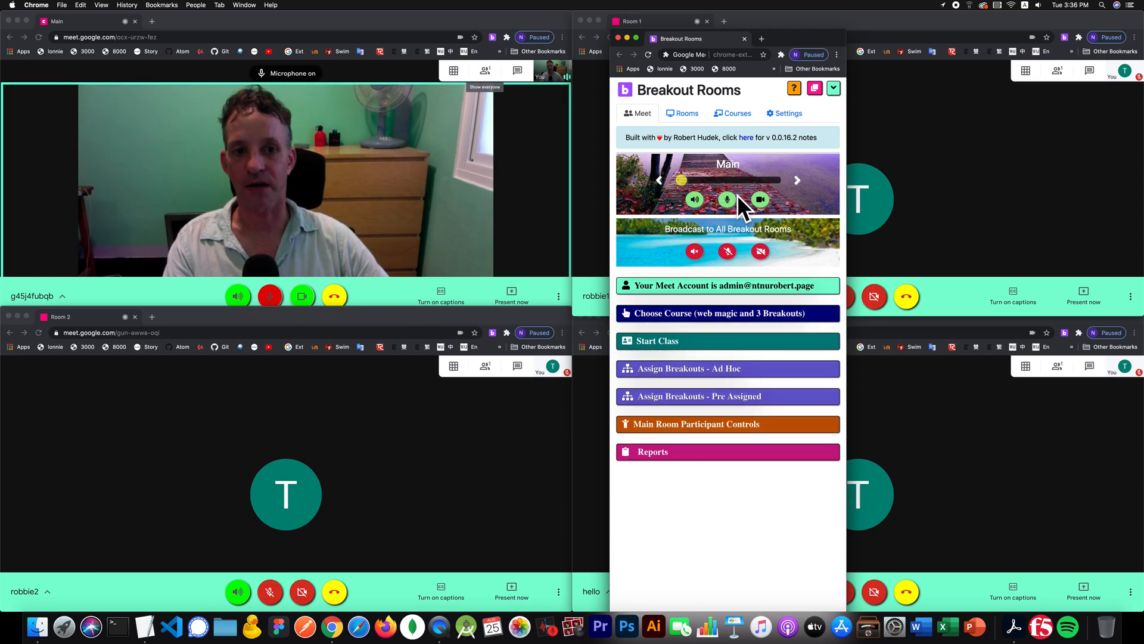
click(798, 180)
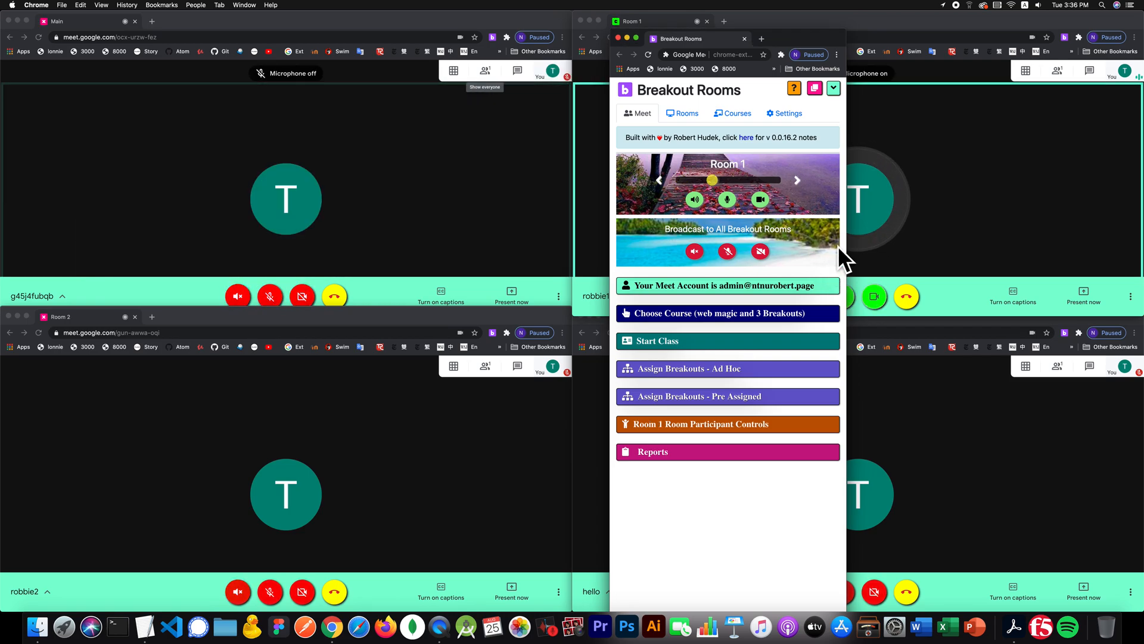
drag(816, 29, 614, 227)
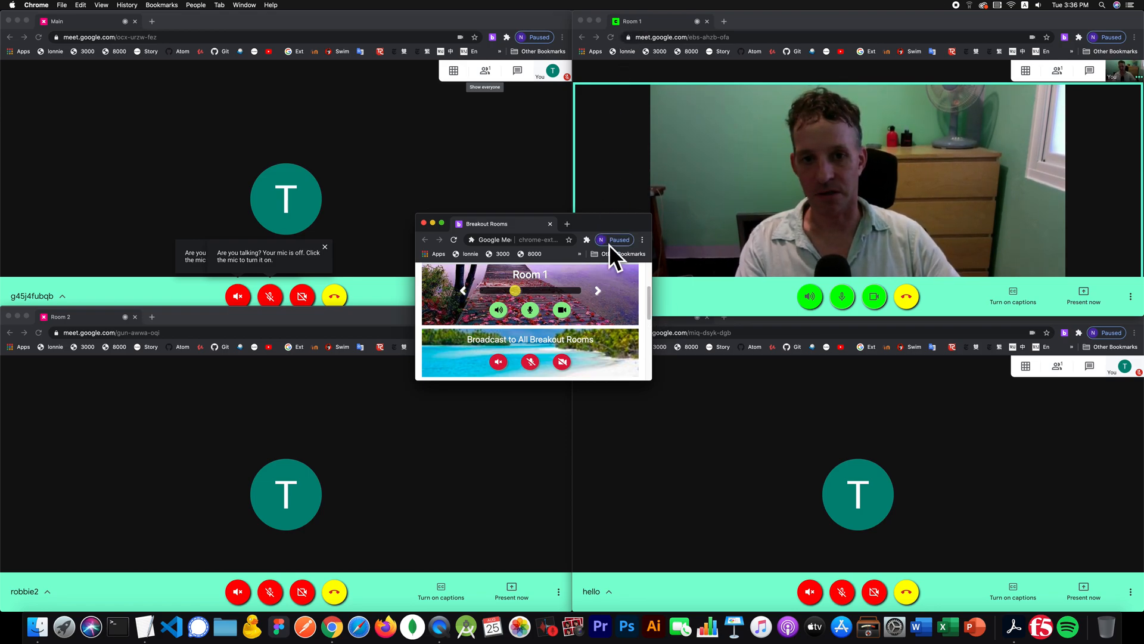
click(598, 290)
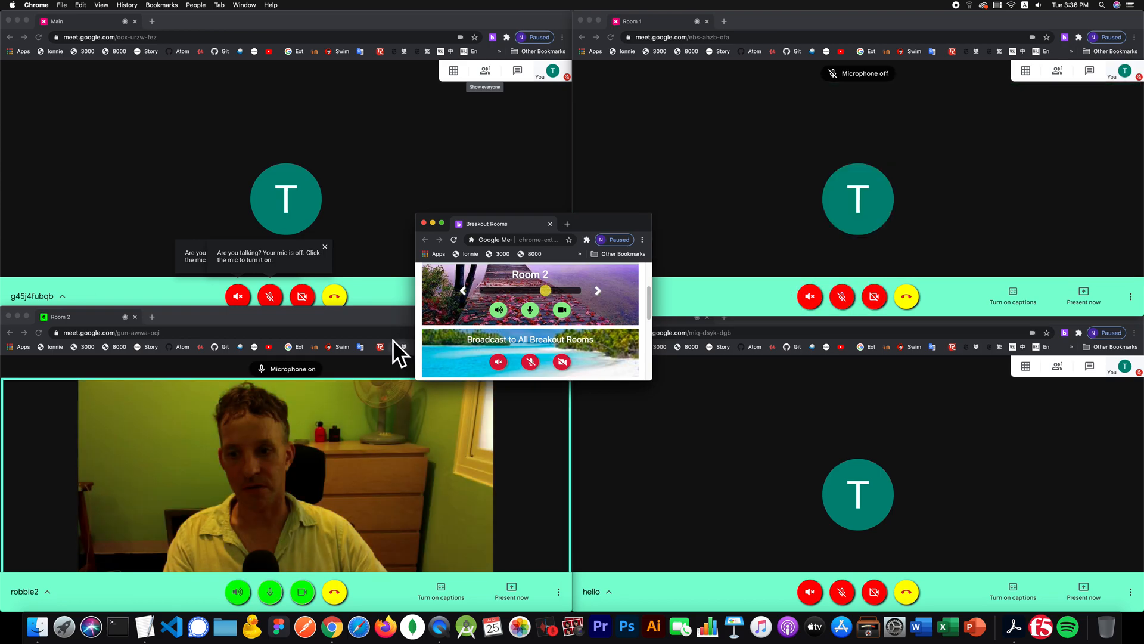
click(598, 290)
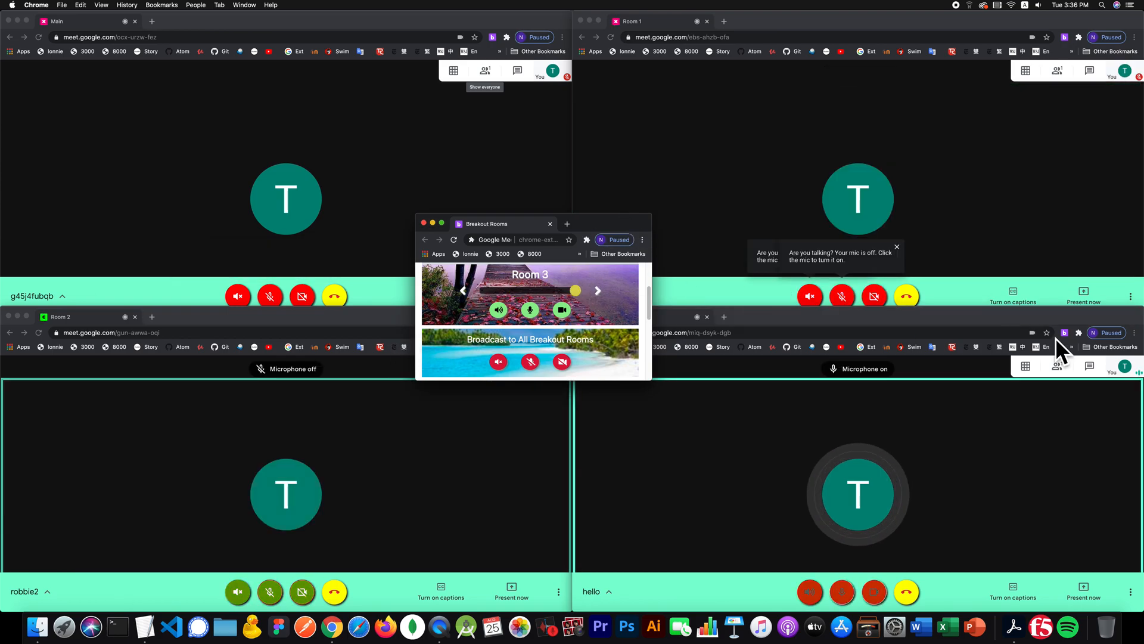
- Expand the extension window and open the Assign Breakouts - Ad Hoc instructions
drag(590, 217, 655, 92)
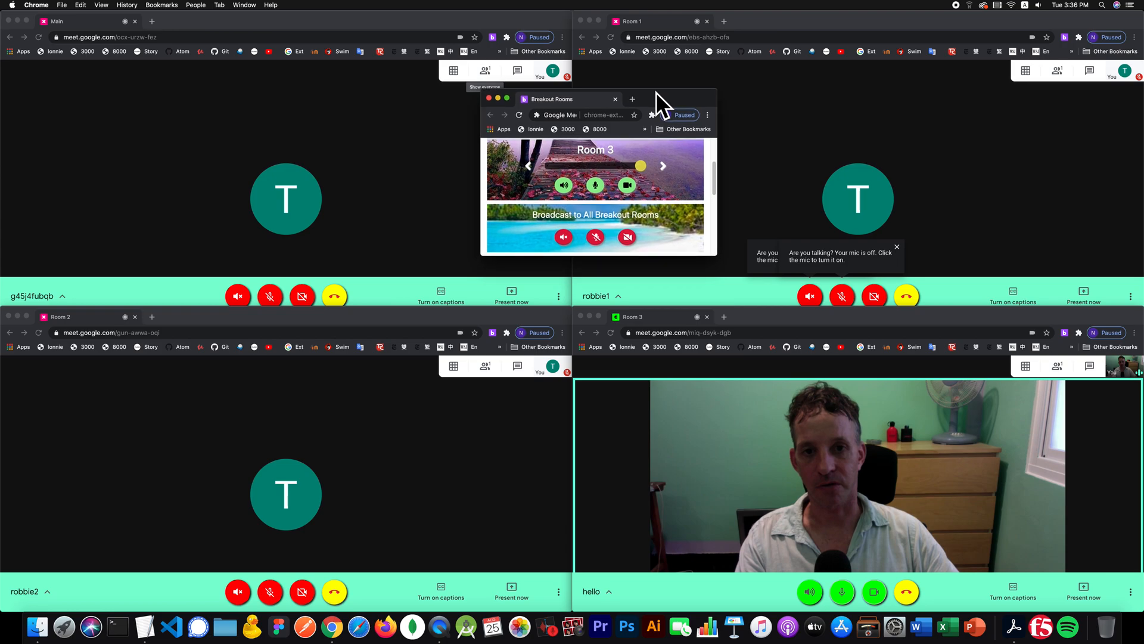
scroll(714, 150, up, 3)
click(699, 147)
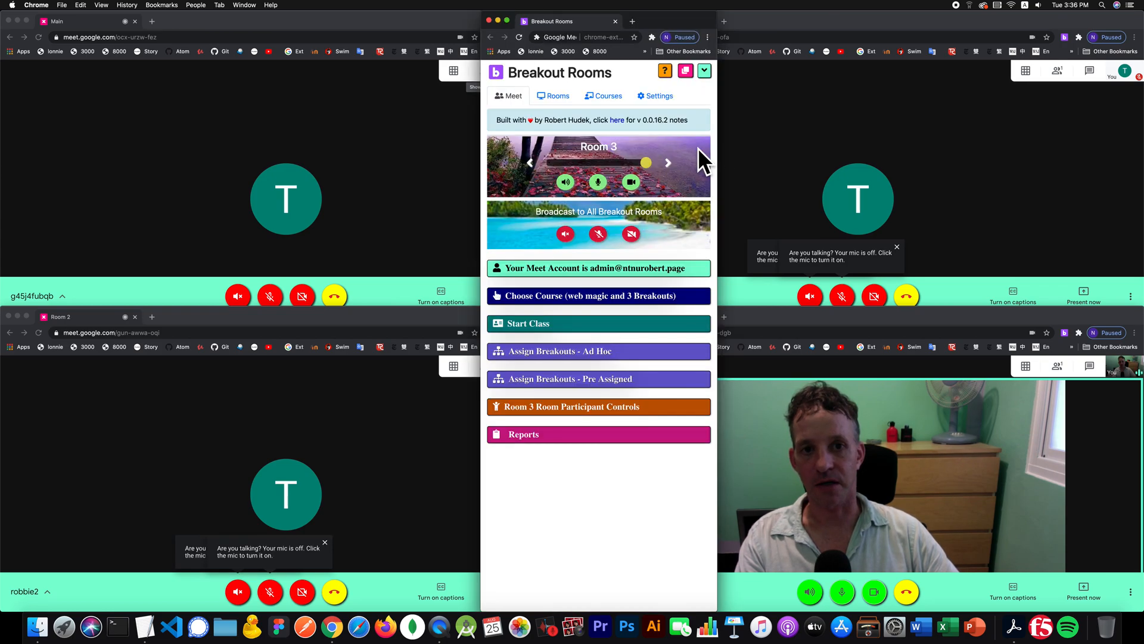
click(525, 351)
scroll(650, 344, down, 5)
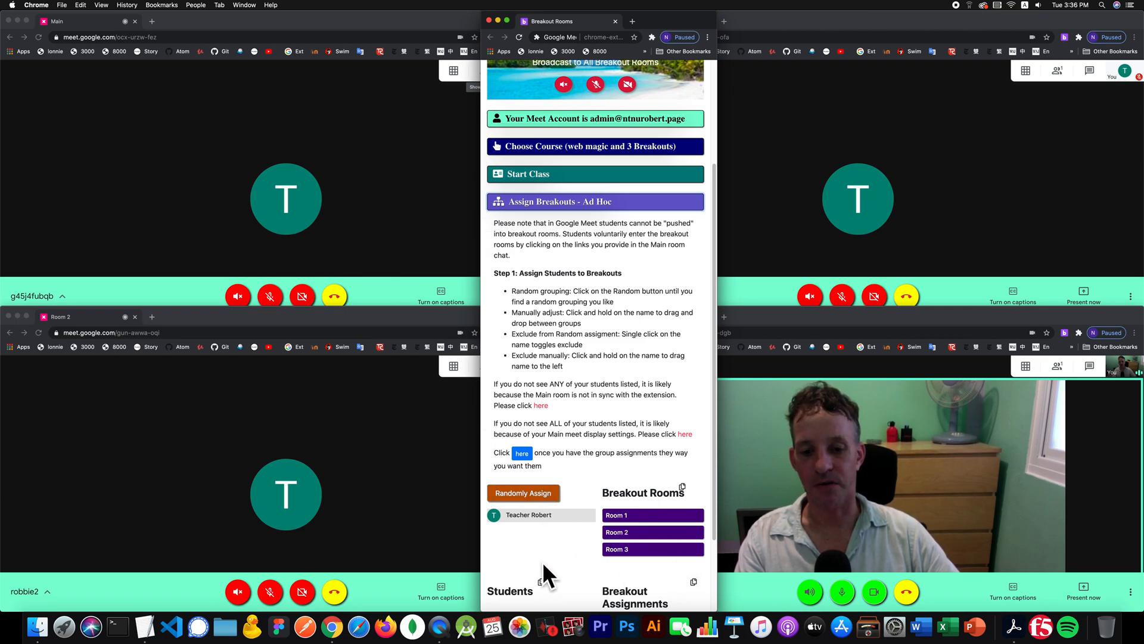
- Collapse the Ad Hoc instructions and show the room list with robbie1, robbie2 and hello
click(618, 196)
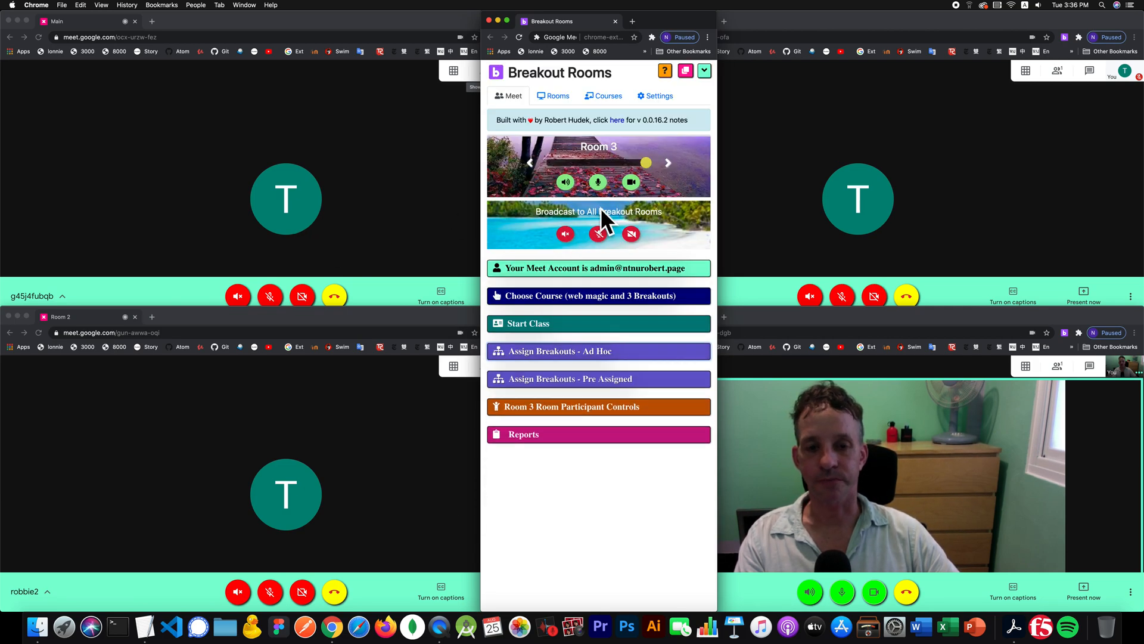
click(543, 93)
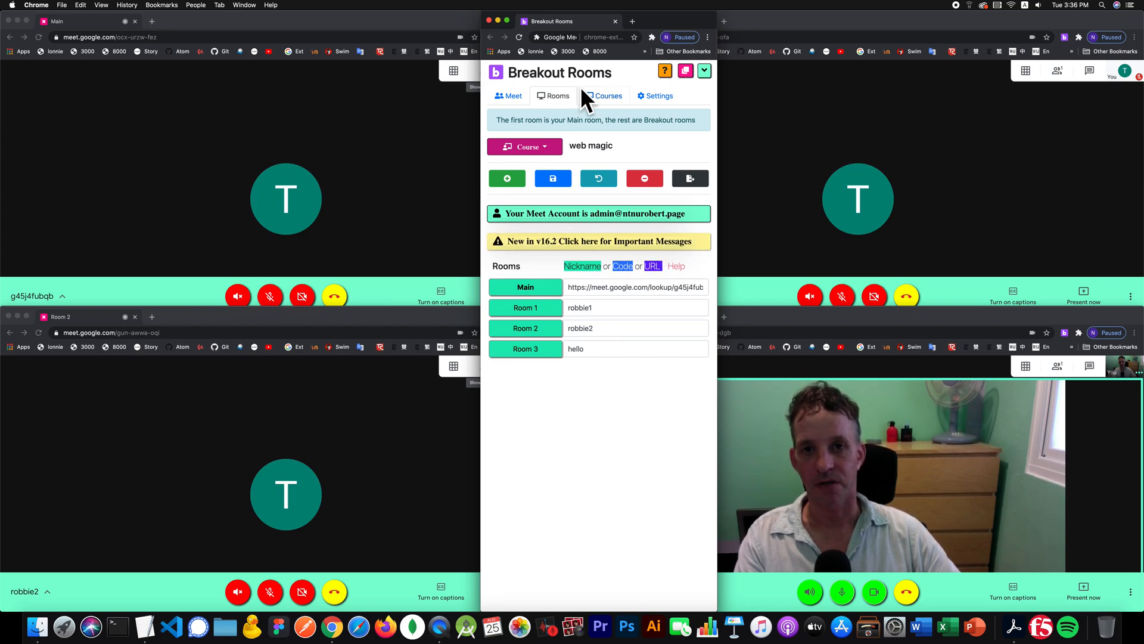
- Close the Main, Room 2 and Room 1 meeting windows with Cmd+W, leaving only Room 3
drag(650, 24, 810, 22)
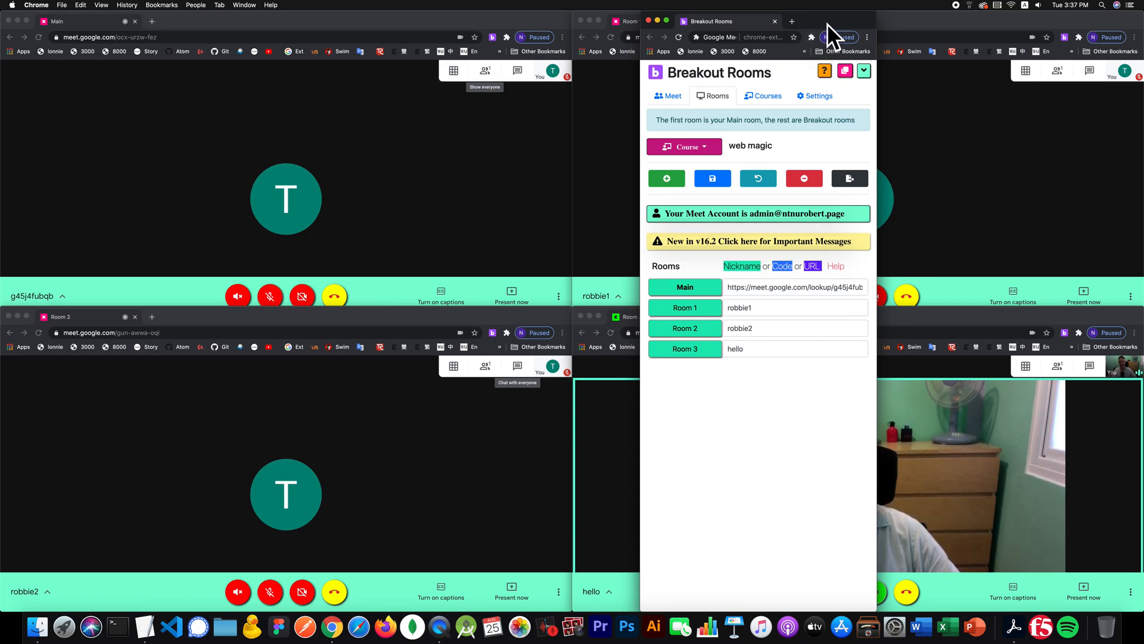
drag(827, 23, 727, 24)
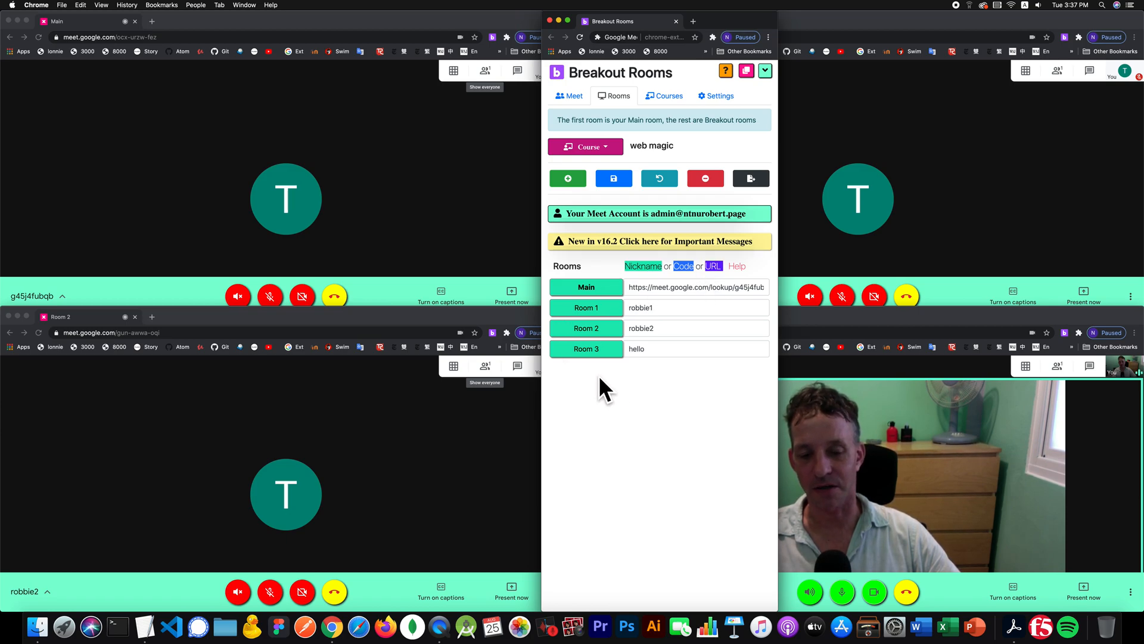
click(468, 420)
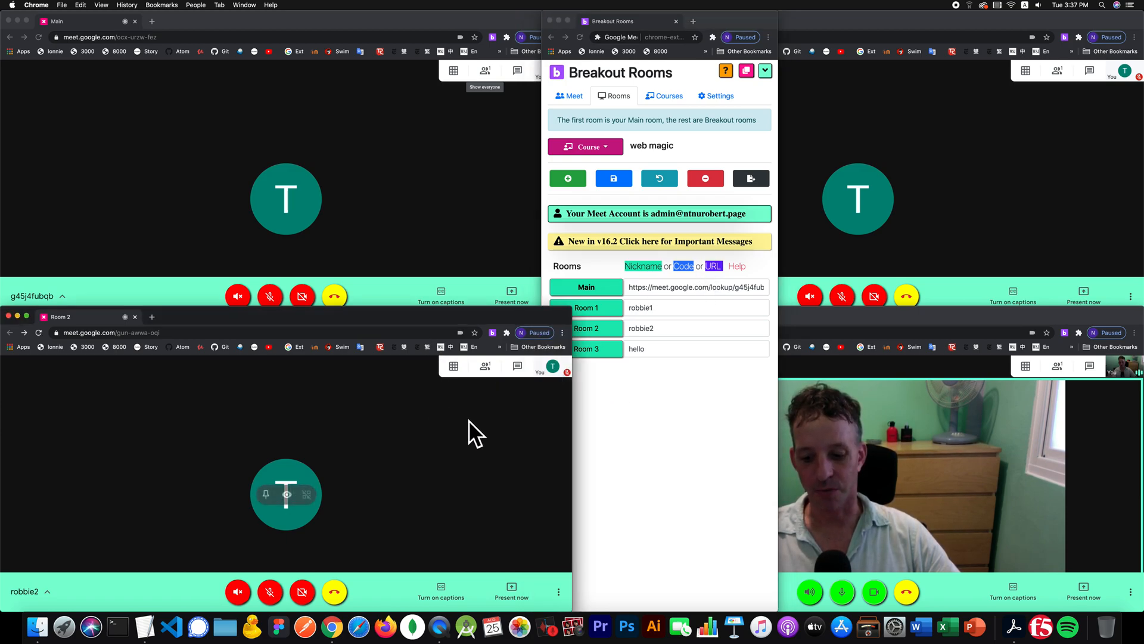
key(super+w)
click(431, 180)
key(super+w)
click(1002, 199)
key(super+w)
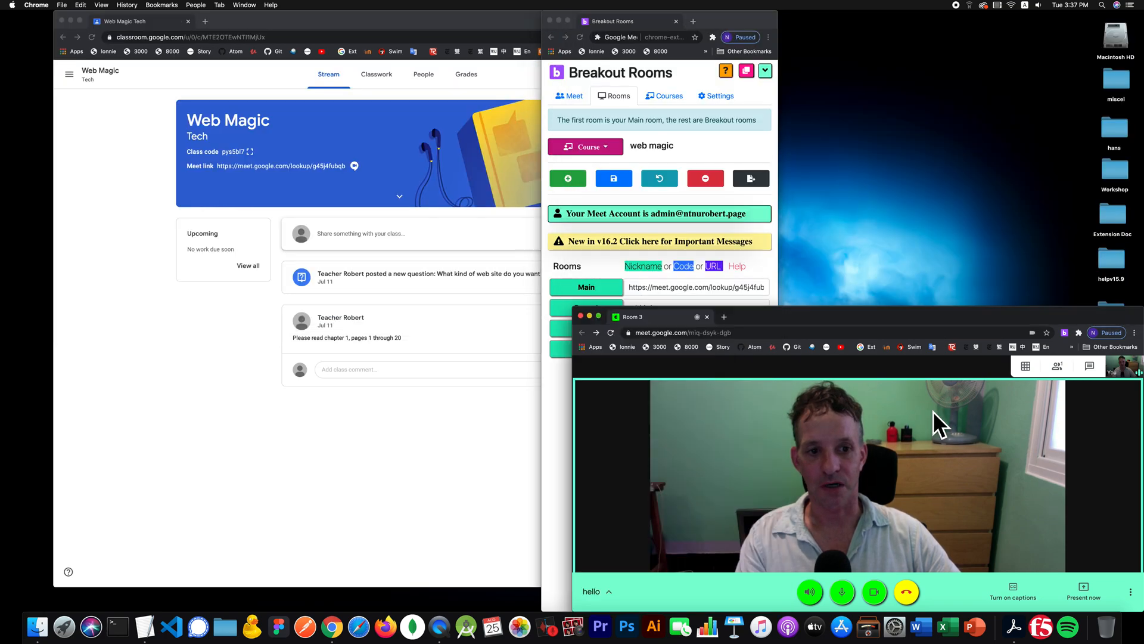
key(super+w)
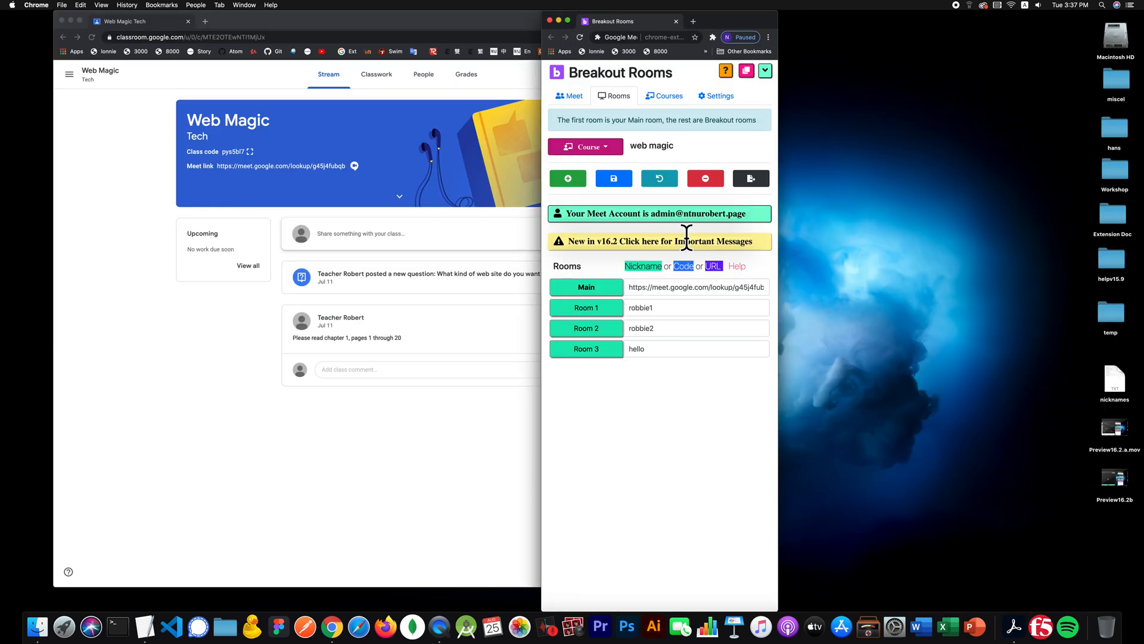
- Add four empty rooms to the web magic course and start naming the first Static 1
click(568, 178)
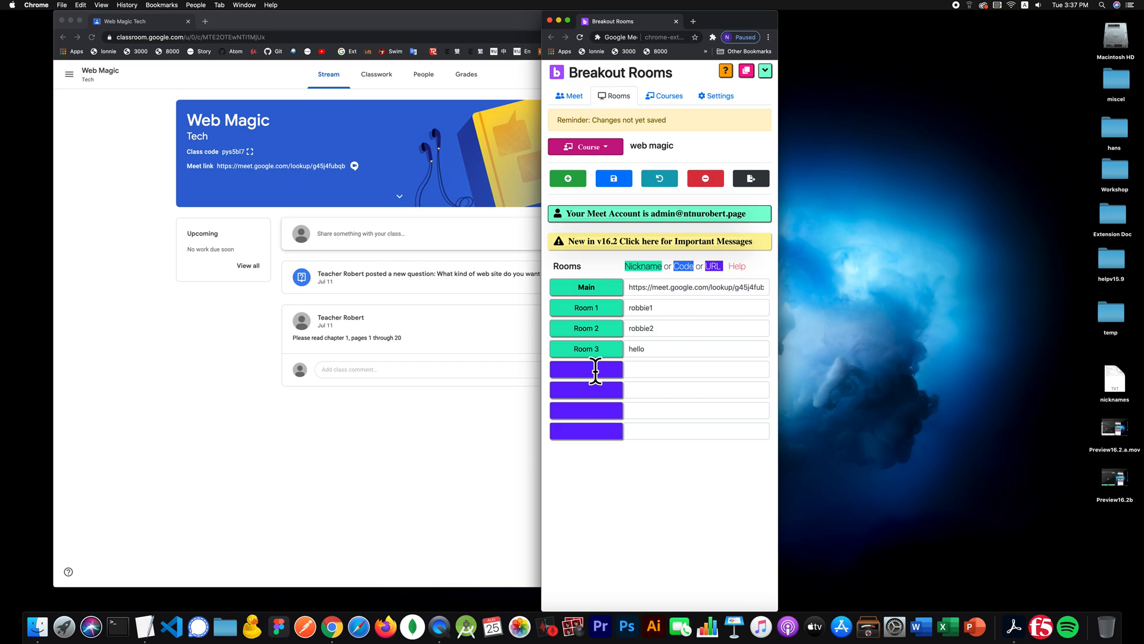
click(596, 370)
text(Static 1)
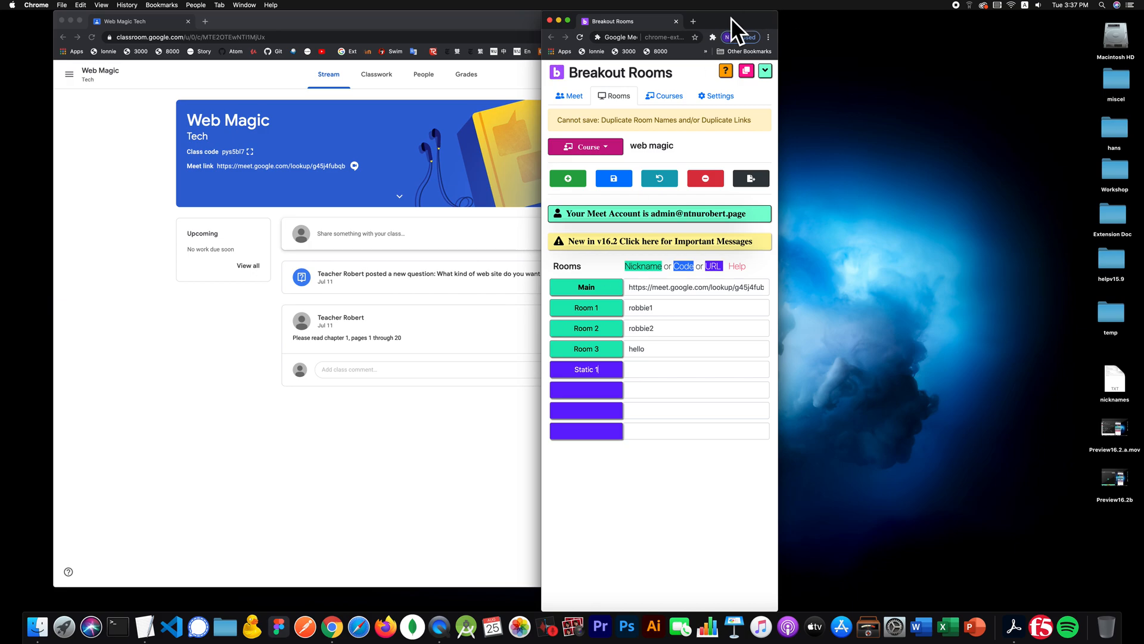
- Open the TextEdit nicknames notes and select the meet.google.com/new link line
drag(731, 25, 889, 22)
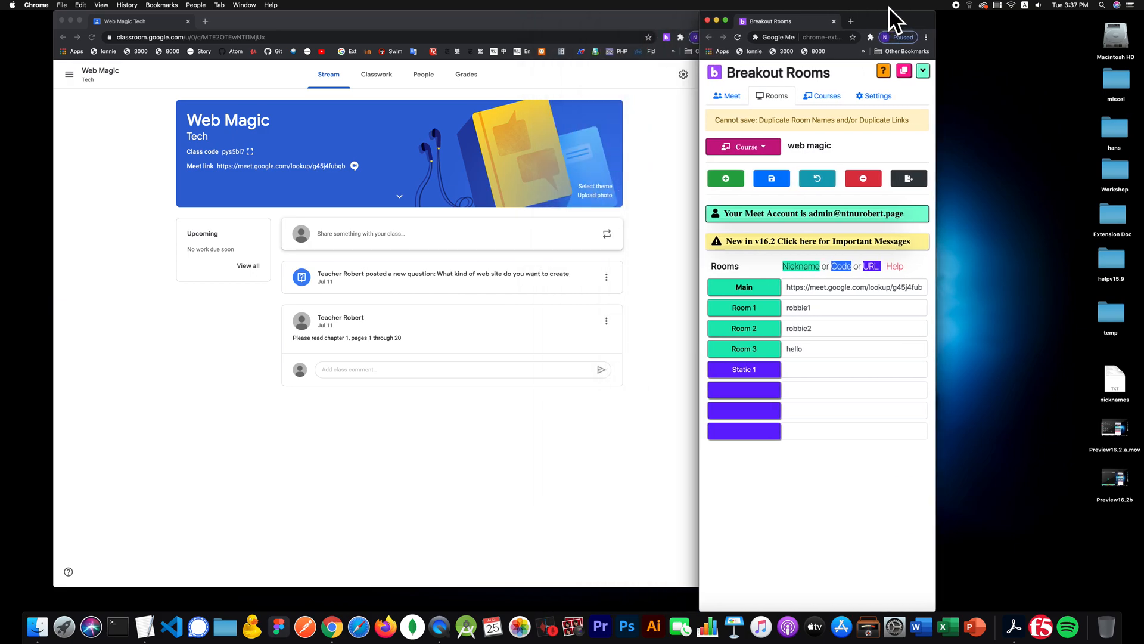
click(146, 626)
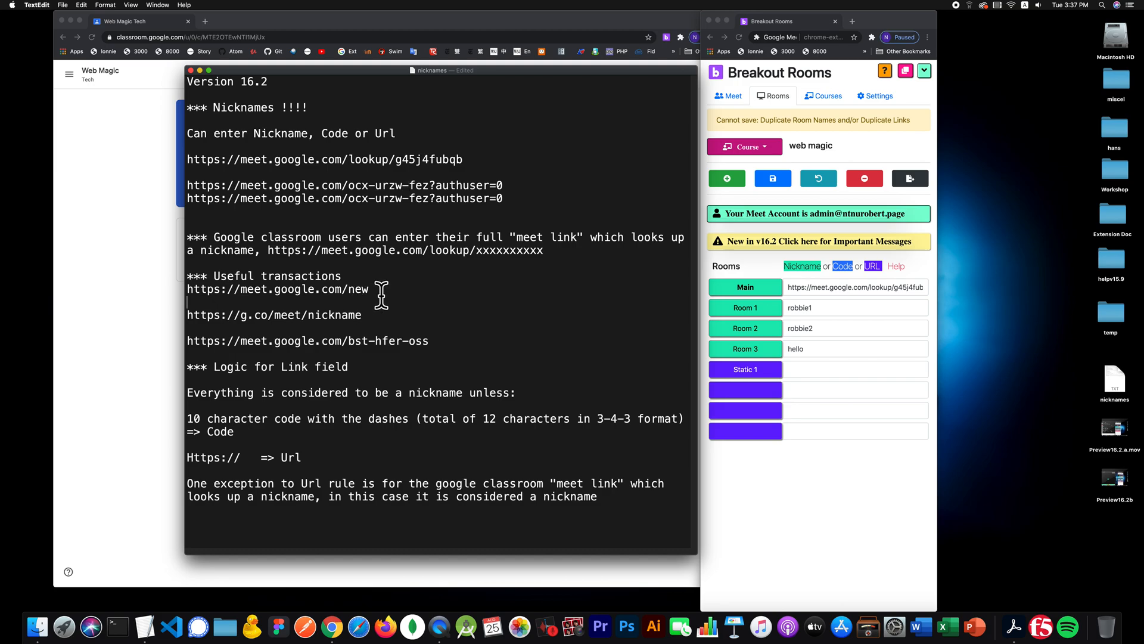
drag(381, 295, 173, 289)
key(super+c)
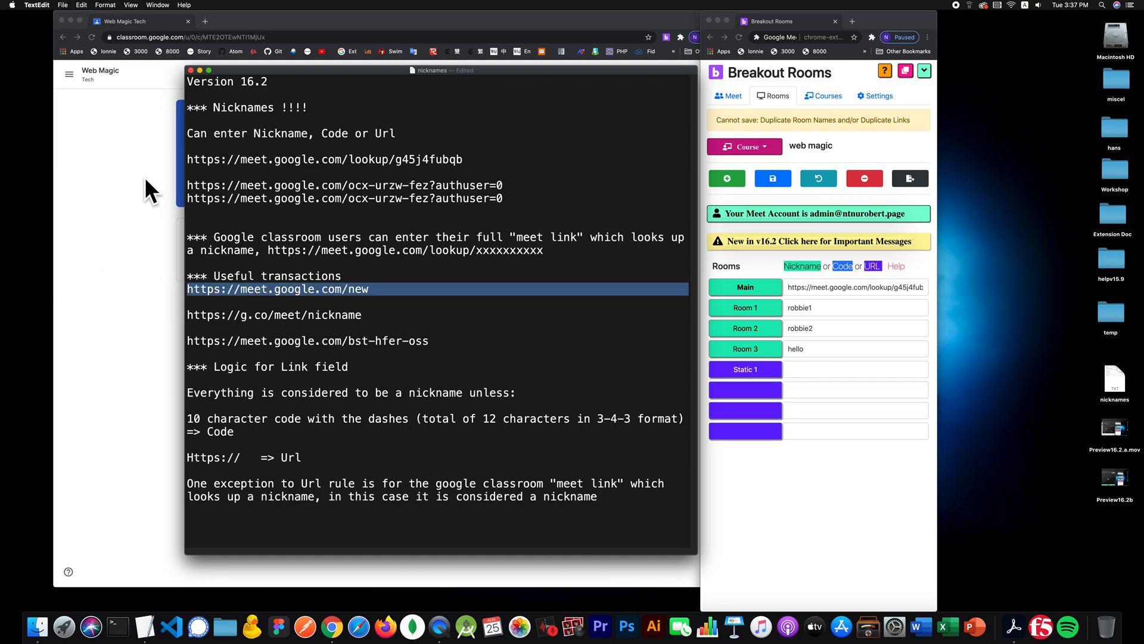
- Create a new meeting from meet.google.com/new in a Chrome tab and select its ngo-baxz-zbk address
click(245, 69)
click(208, 23)
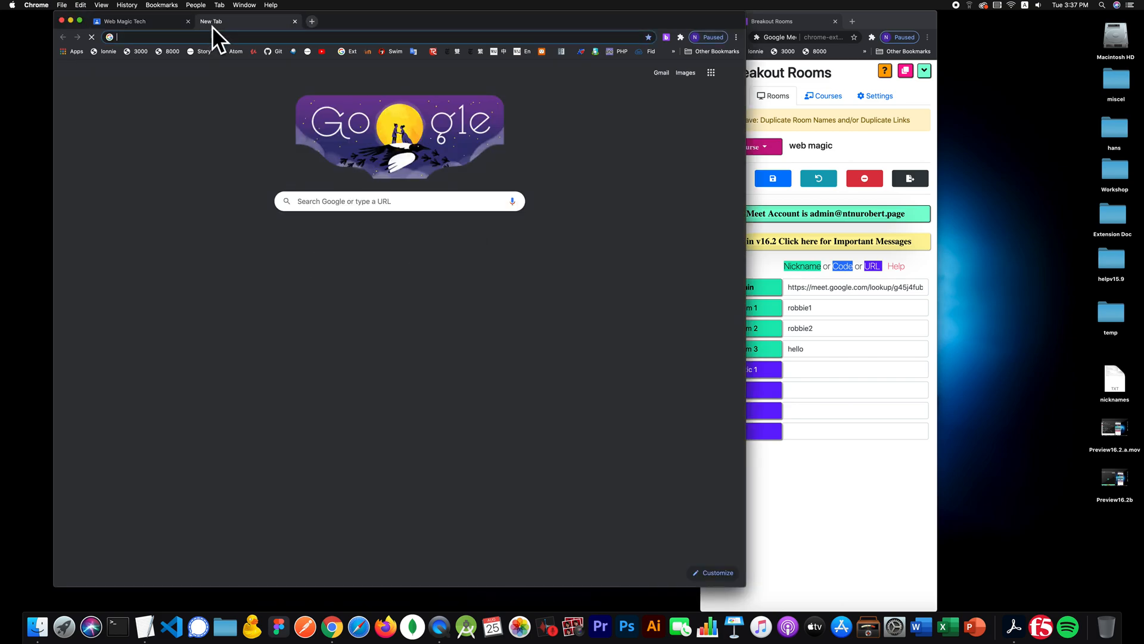
key(super+v)
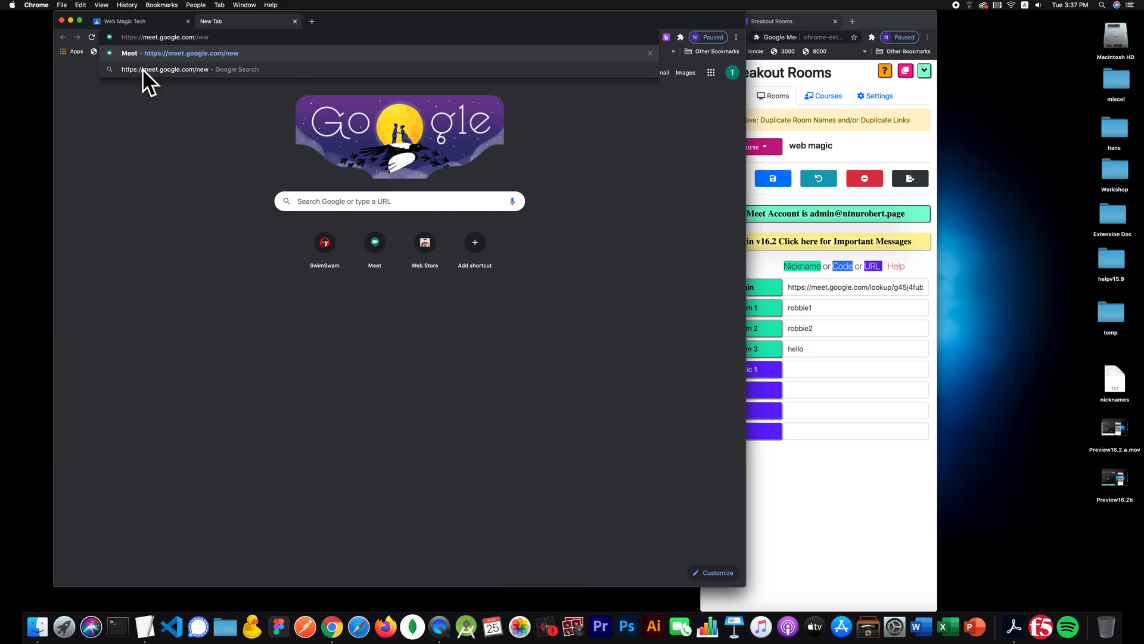
key(Return)
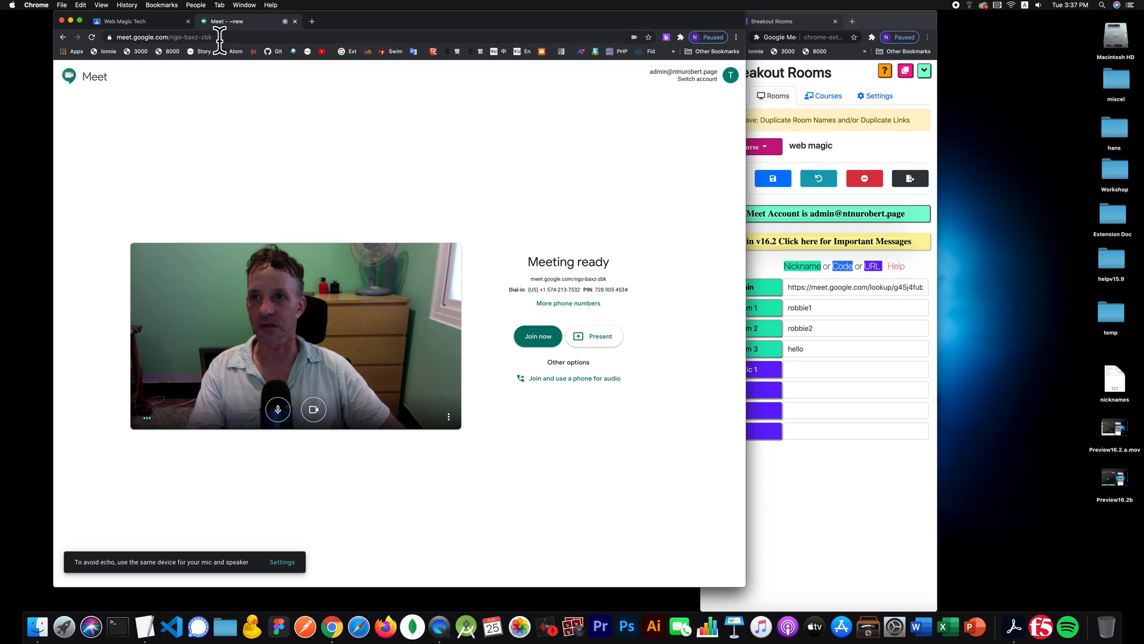
click(231, 37)
key(super+c)
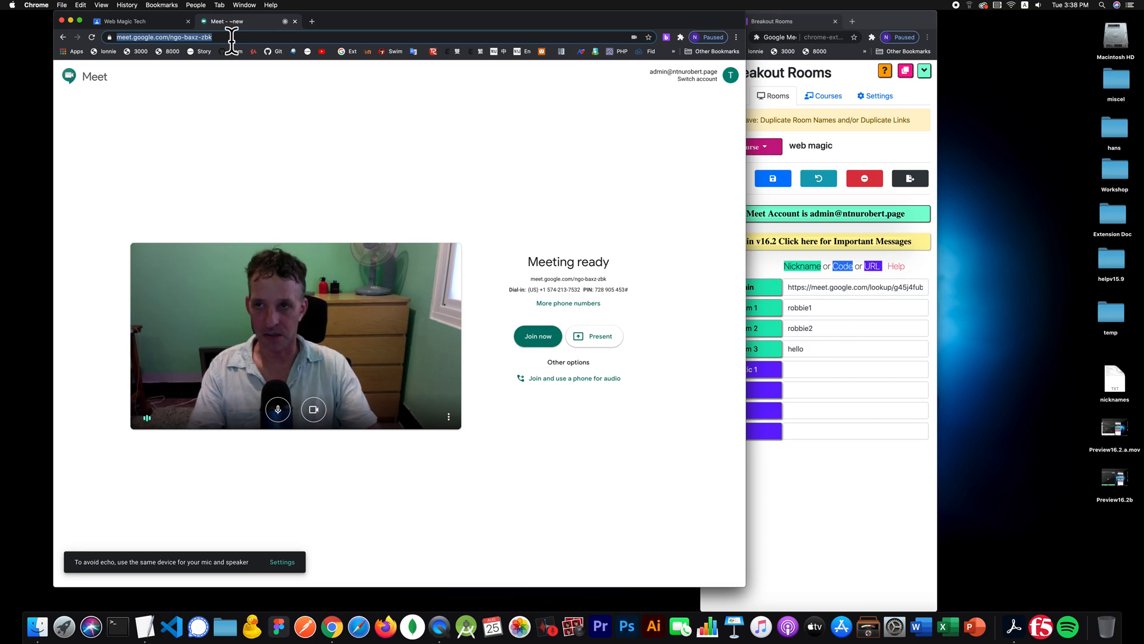
click(154, 633)
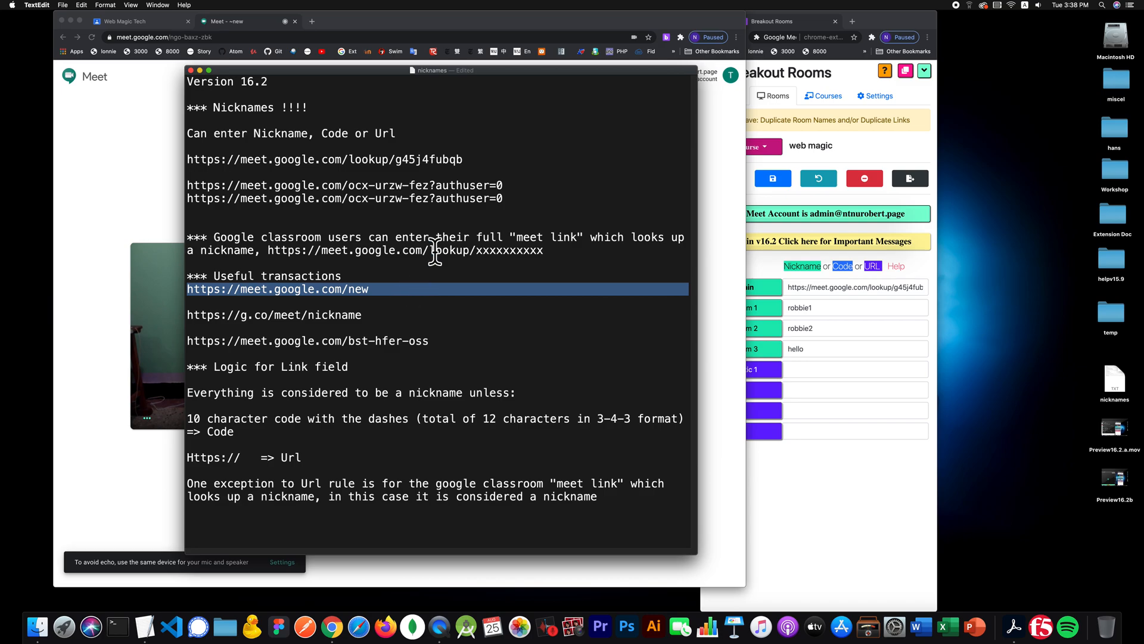
click(531, 200)
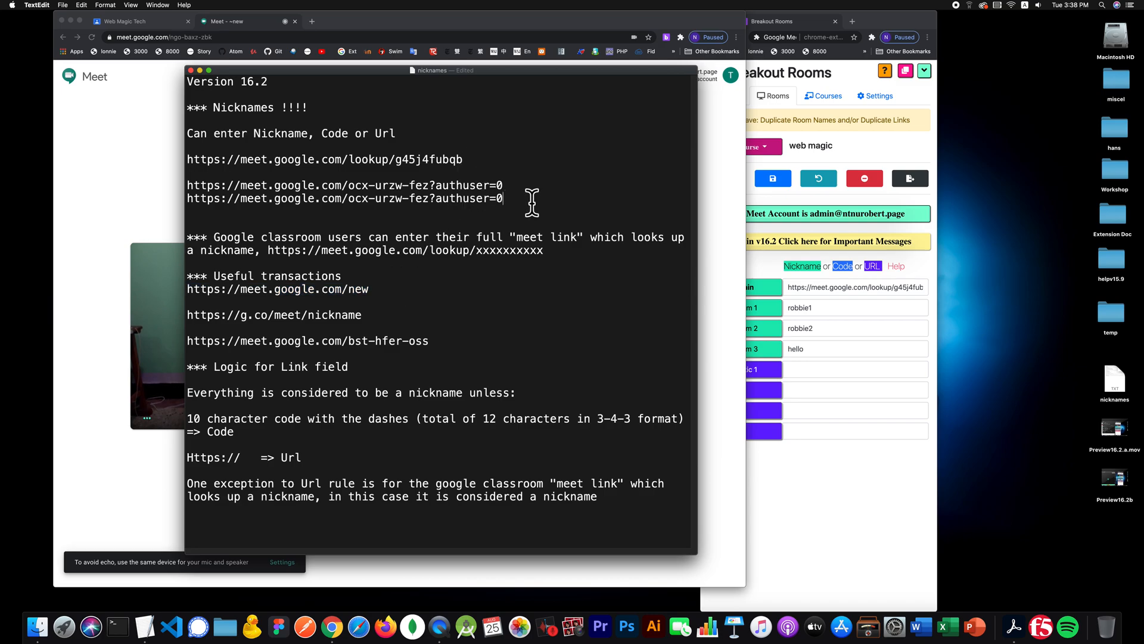
key(Return)
key(Return)
key(super+v)
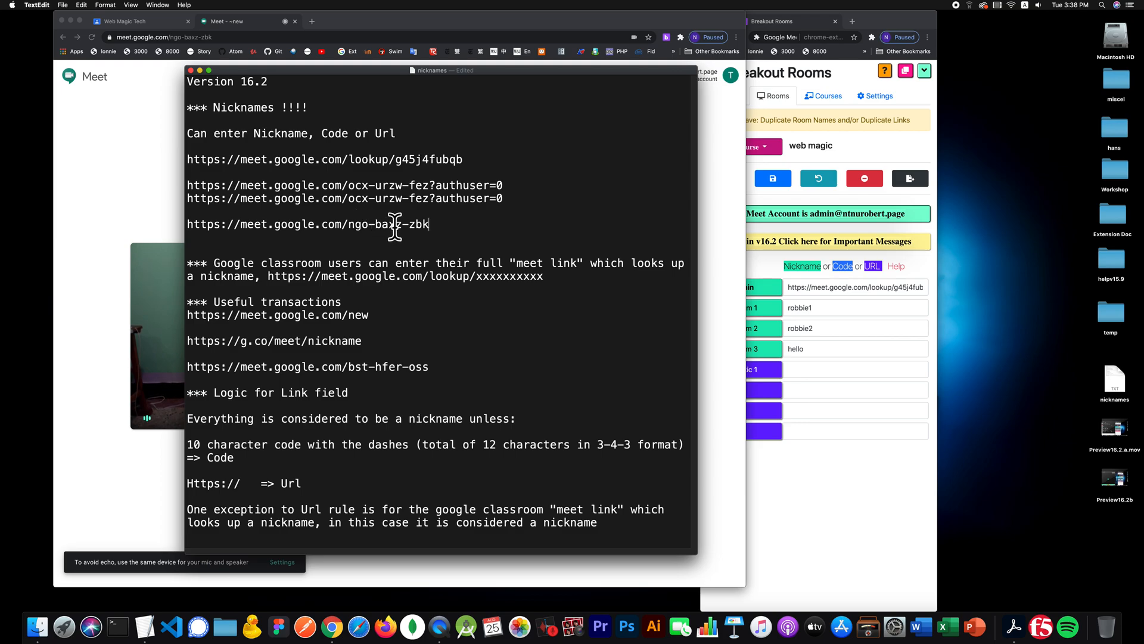
drag(438, 225, 352, 220)
key(super+c)
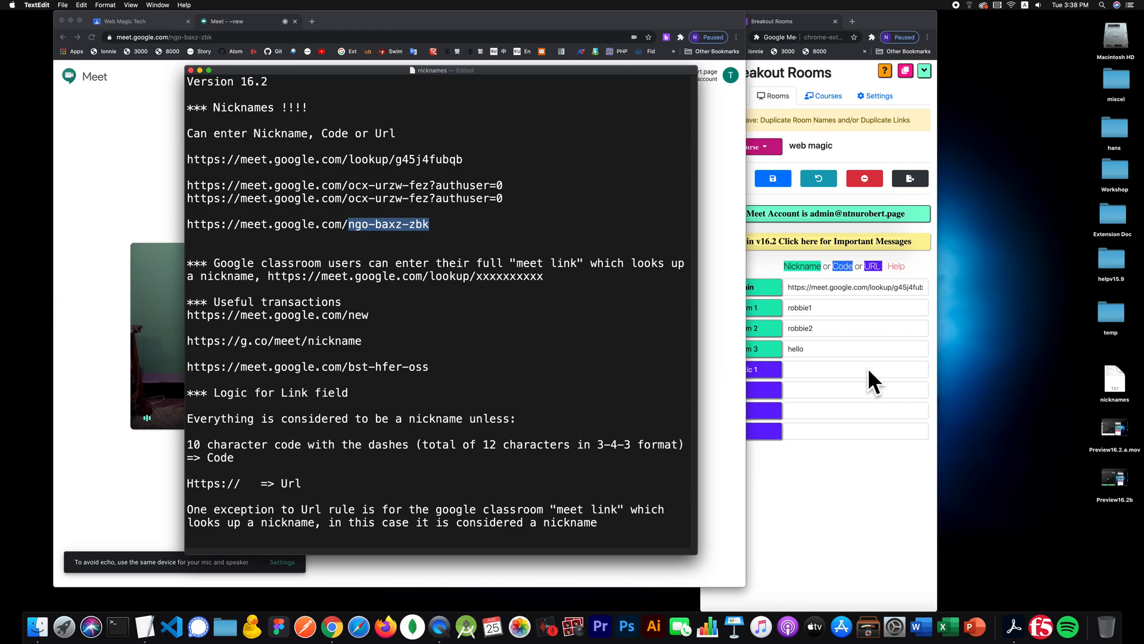
click(844, 365)
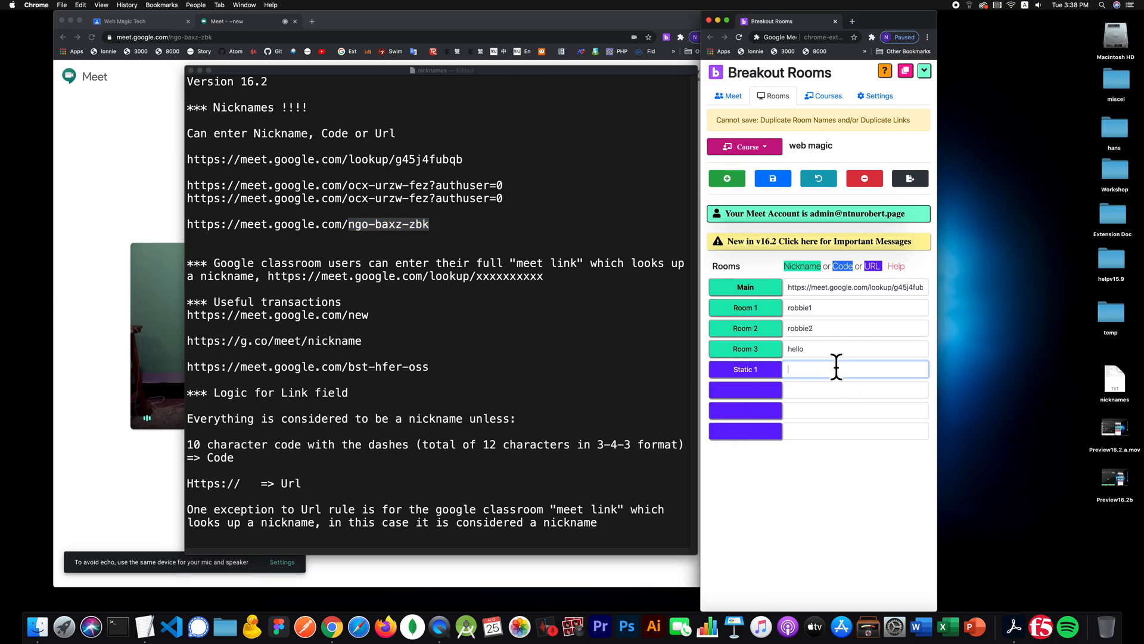
- Paste ngo-baxz-zbk as the Static 1 room's link
key(super+v)
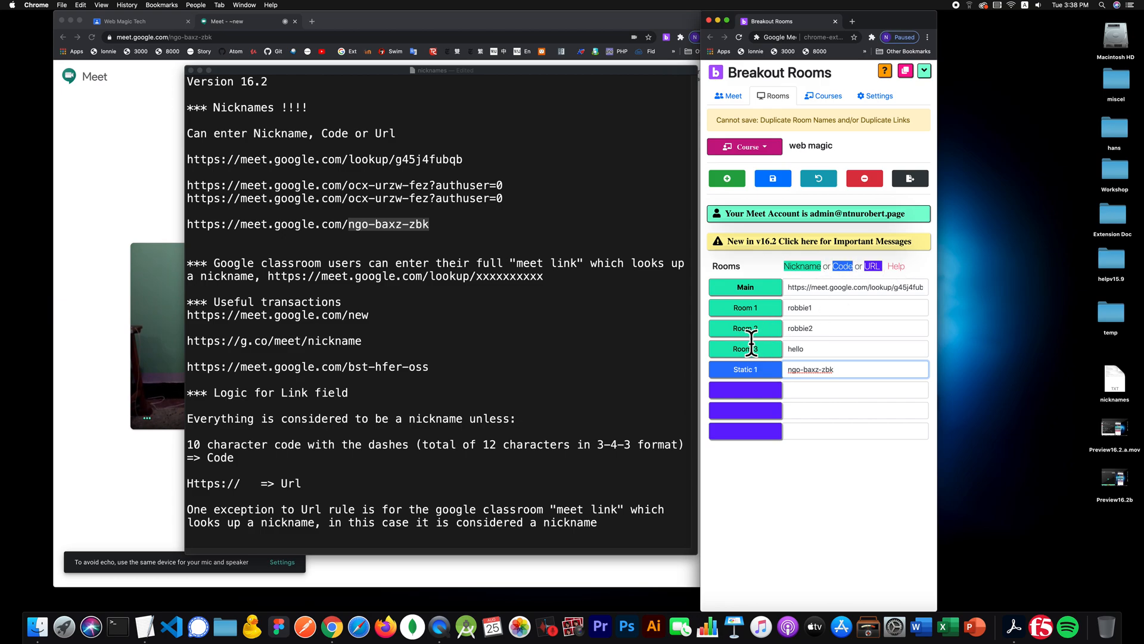
click(749, 387)
click(248, 22)
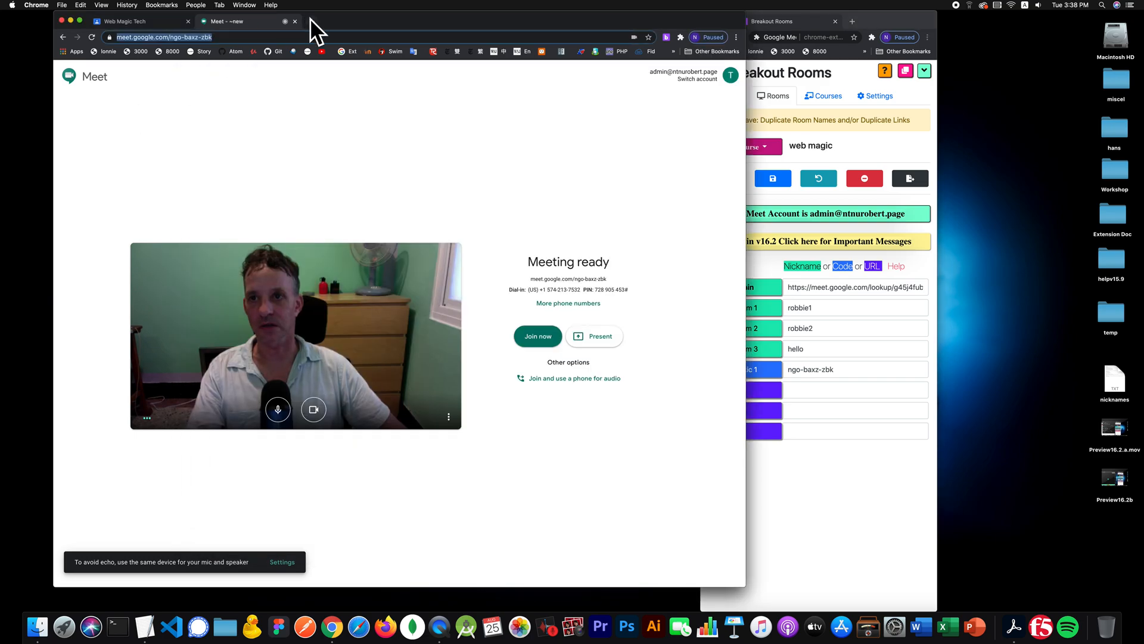
- Name the next two empty rooms Static 2 and Pluto
click(739, 384)
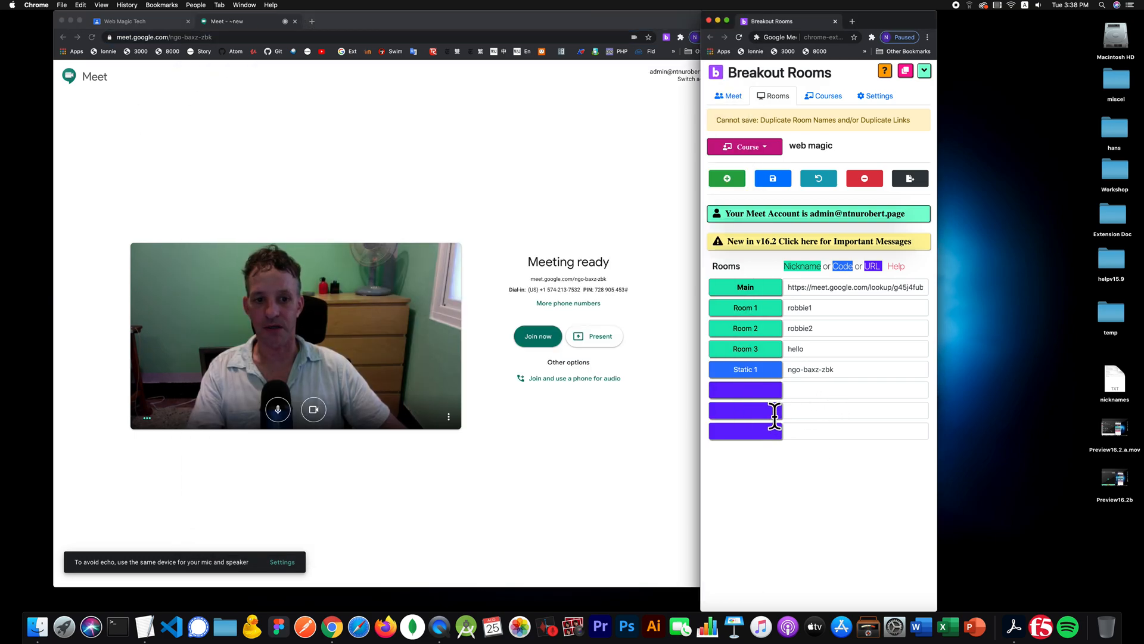
text(Stat)
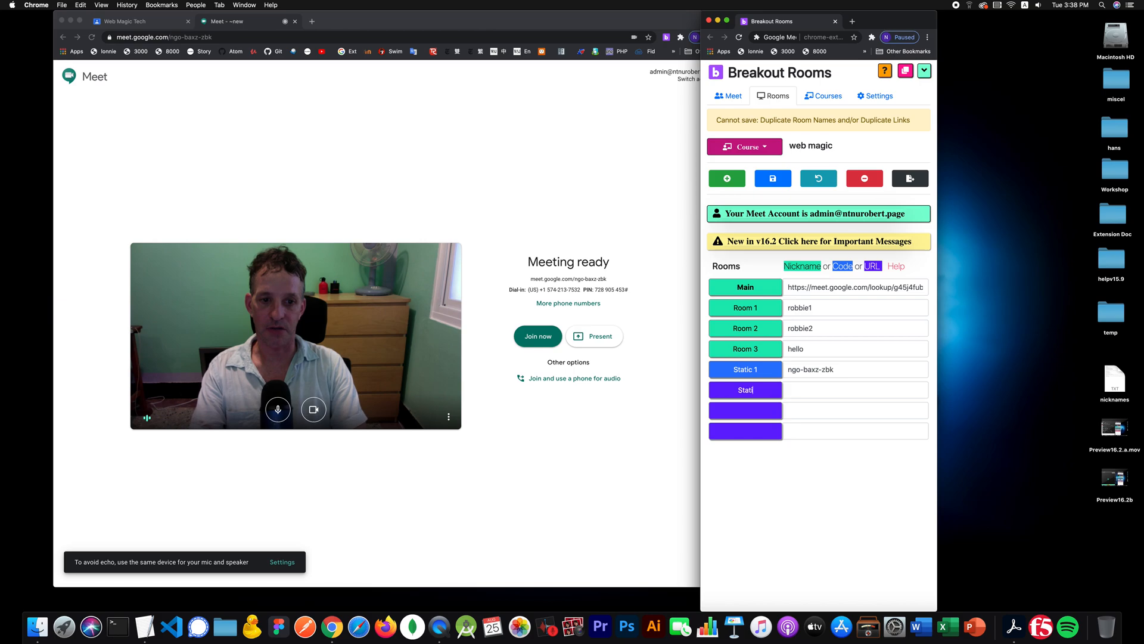
text(ic 2)
click(756, 414)
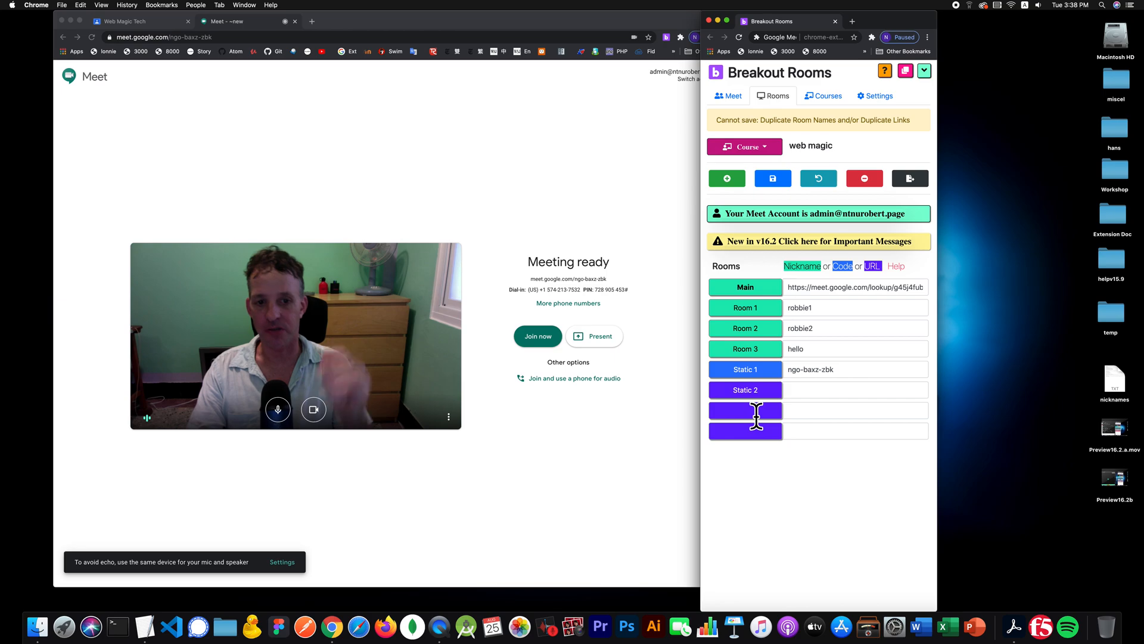
text(Pluto)
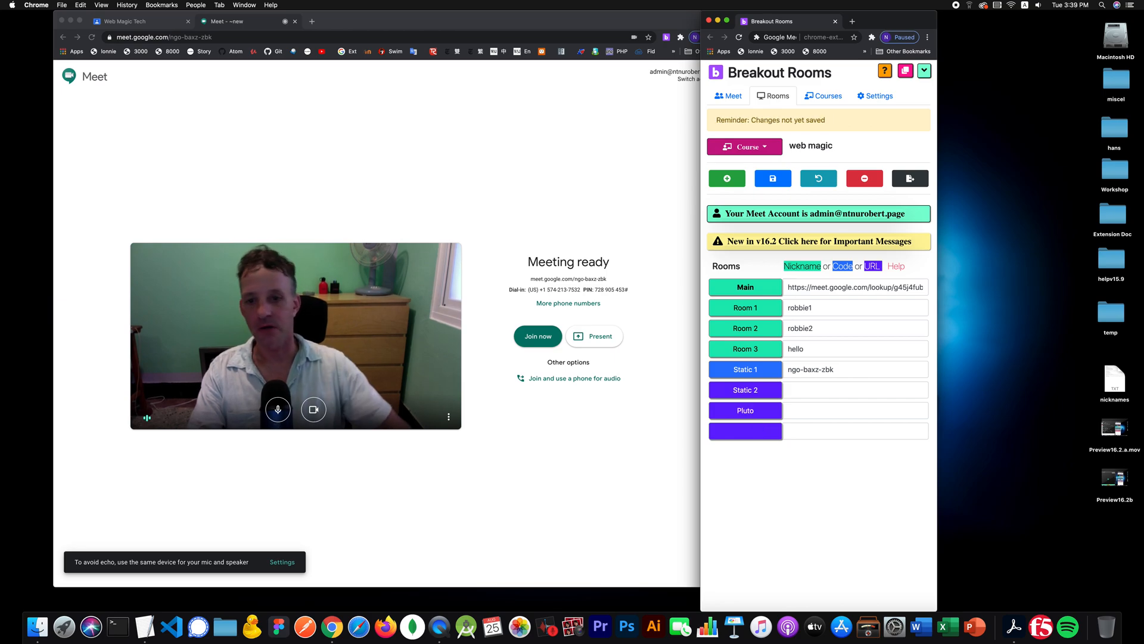
- Search 'wiki pluto', open the Pluto Wikipedia article and copy its address
click(307, 20)
click(308, 20)
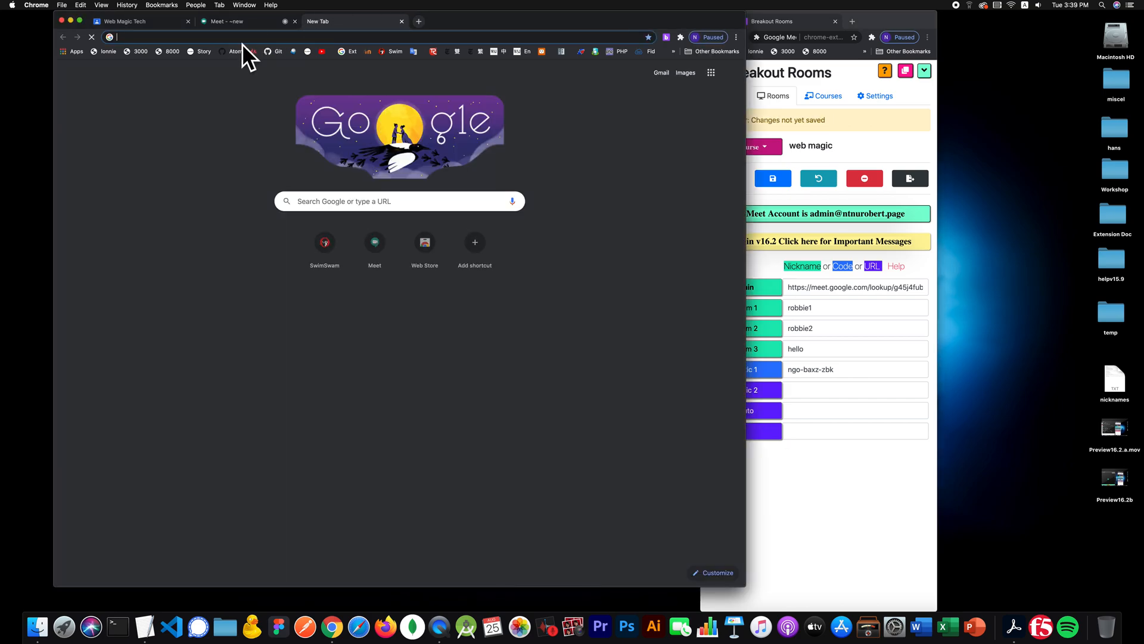
text(wiki)
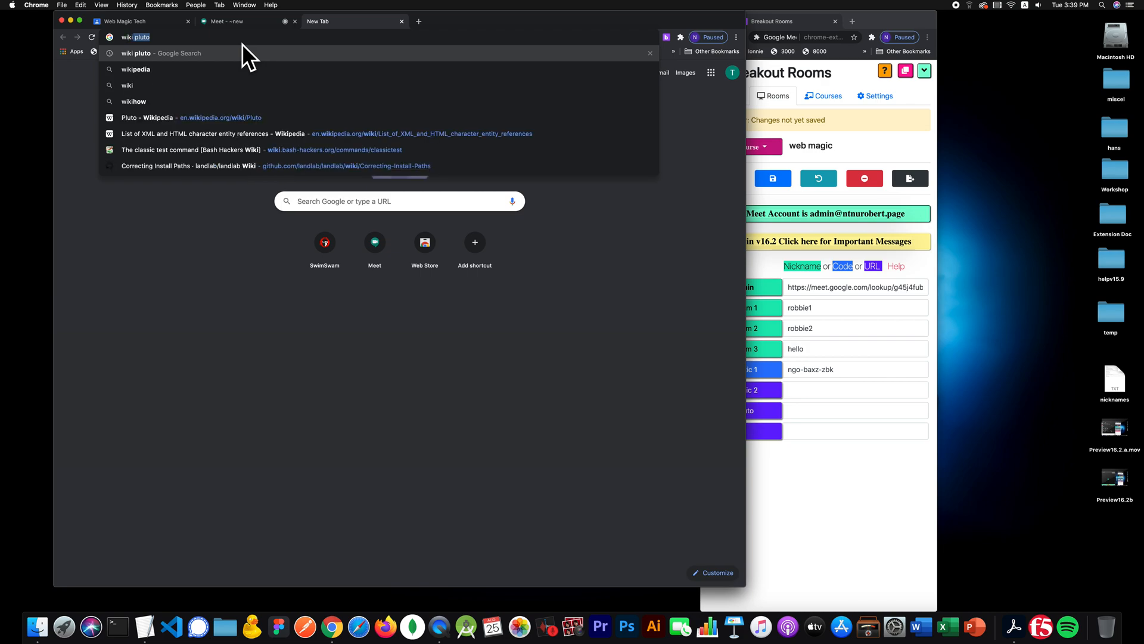
key(Return)
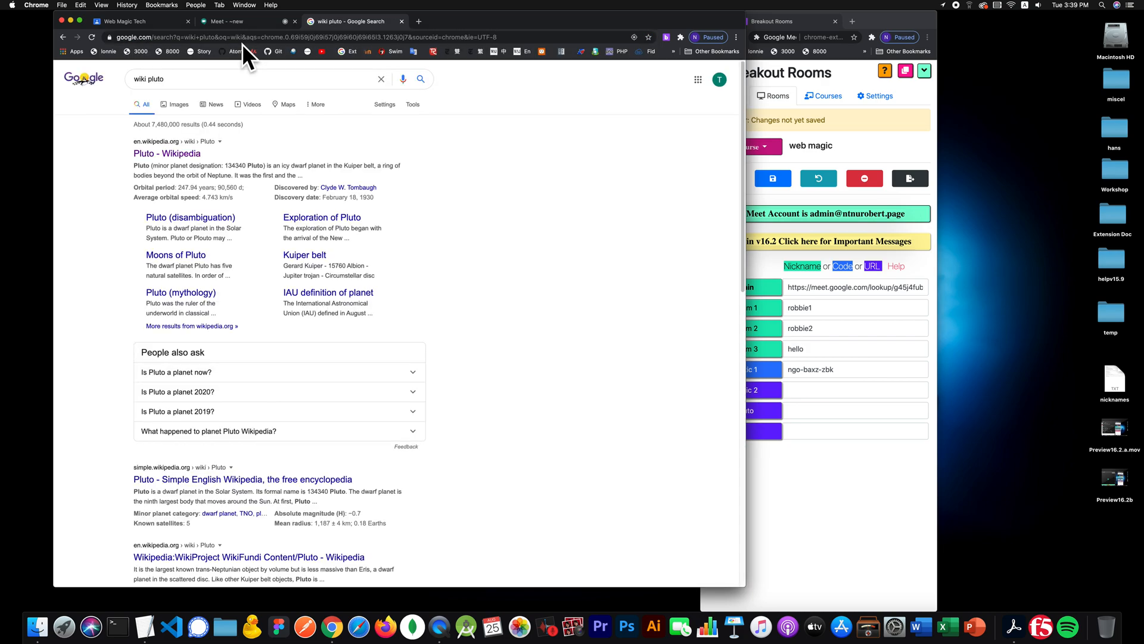
click(178, 153)
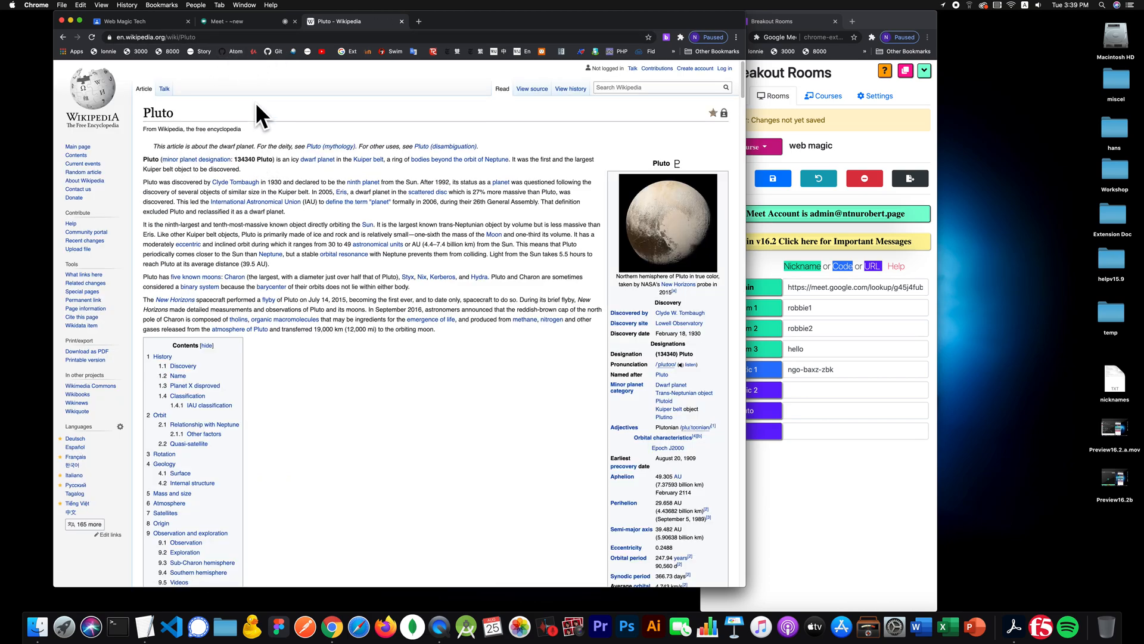
key(super+l)
key(super+c)
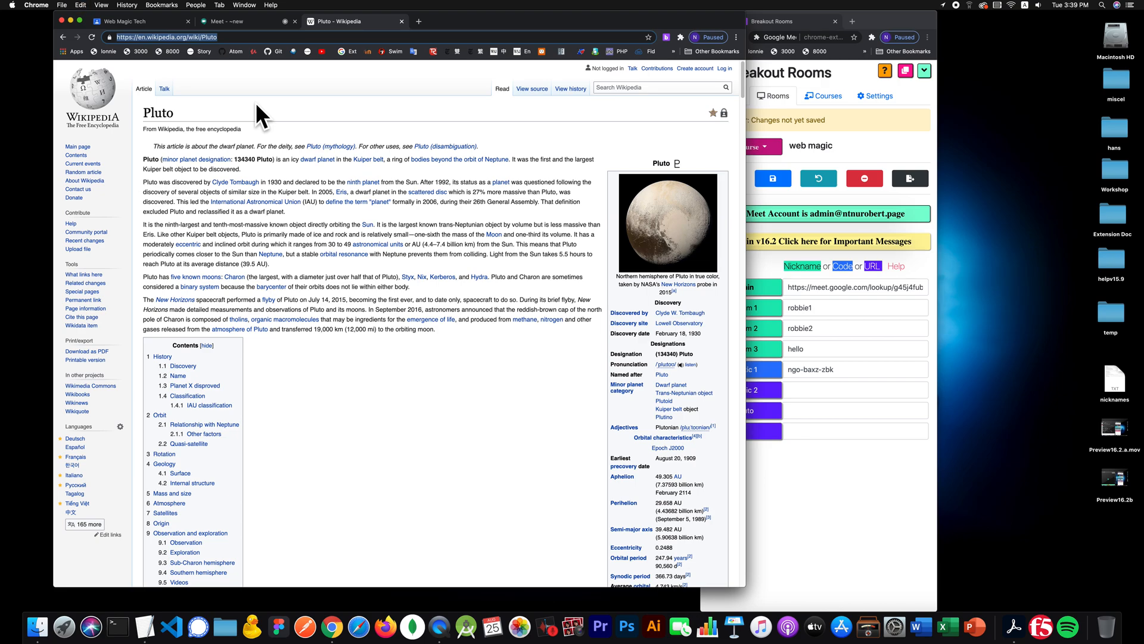
click(825, 398)
click(834, 410)
key(super+v)
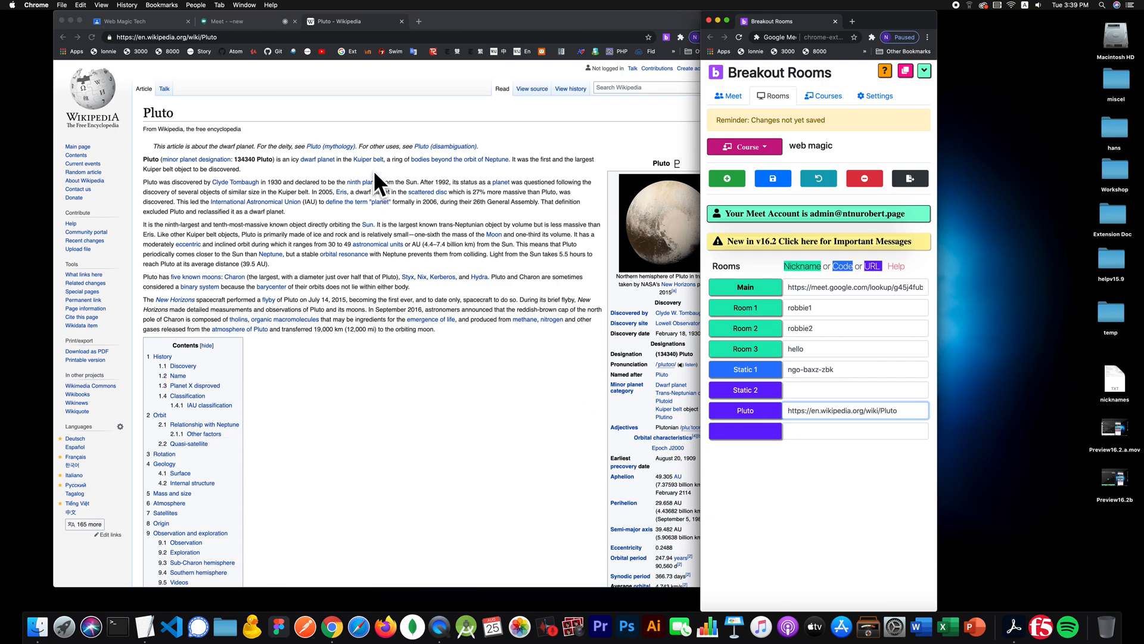
click(245, 19)
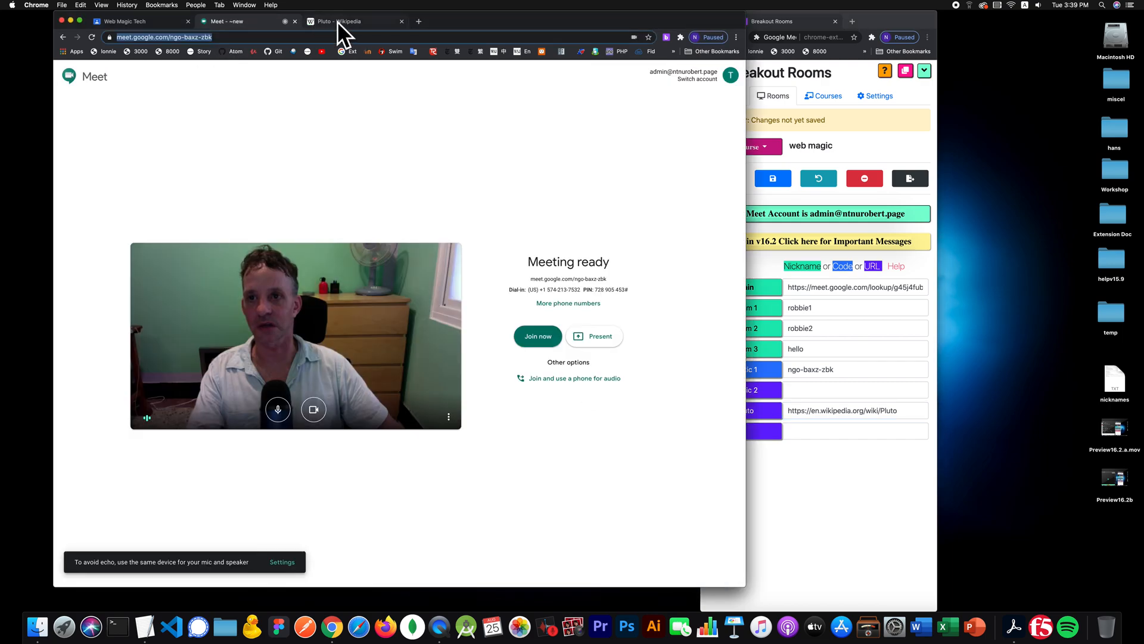
- Start a new meeting at meet.google.com/new and copy its address
click(416, 20)
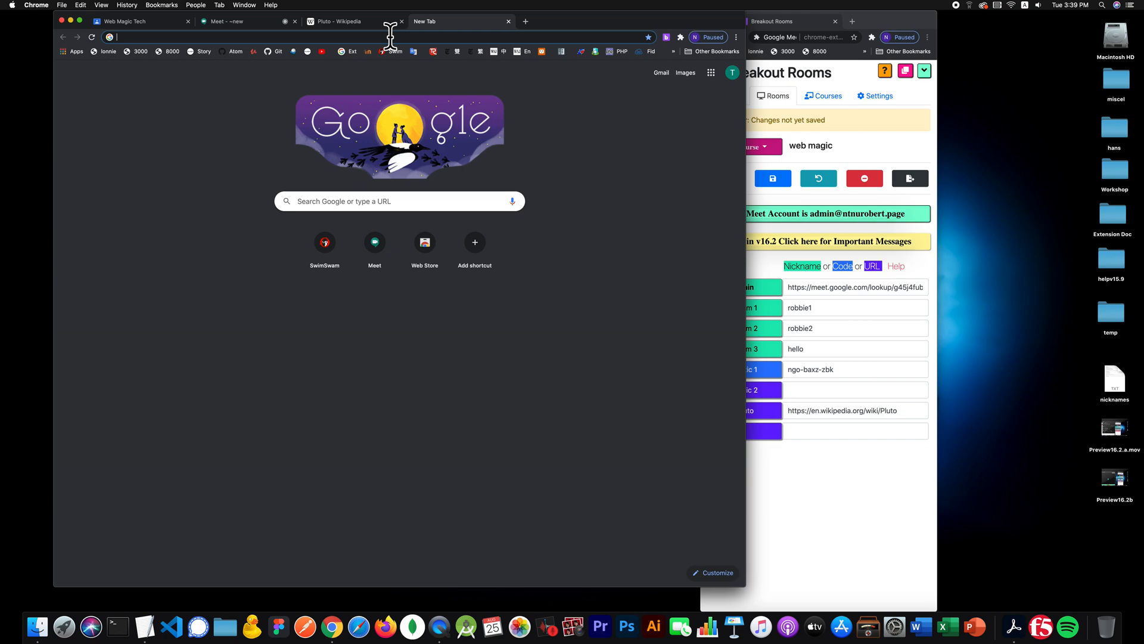
text(m)
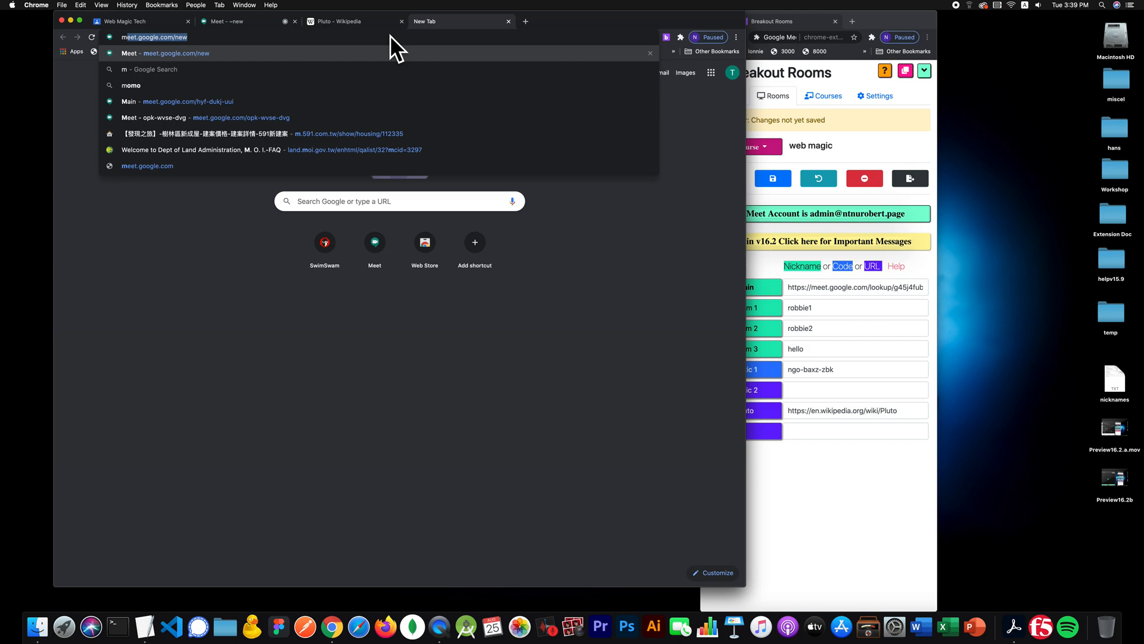
key(Return)
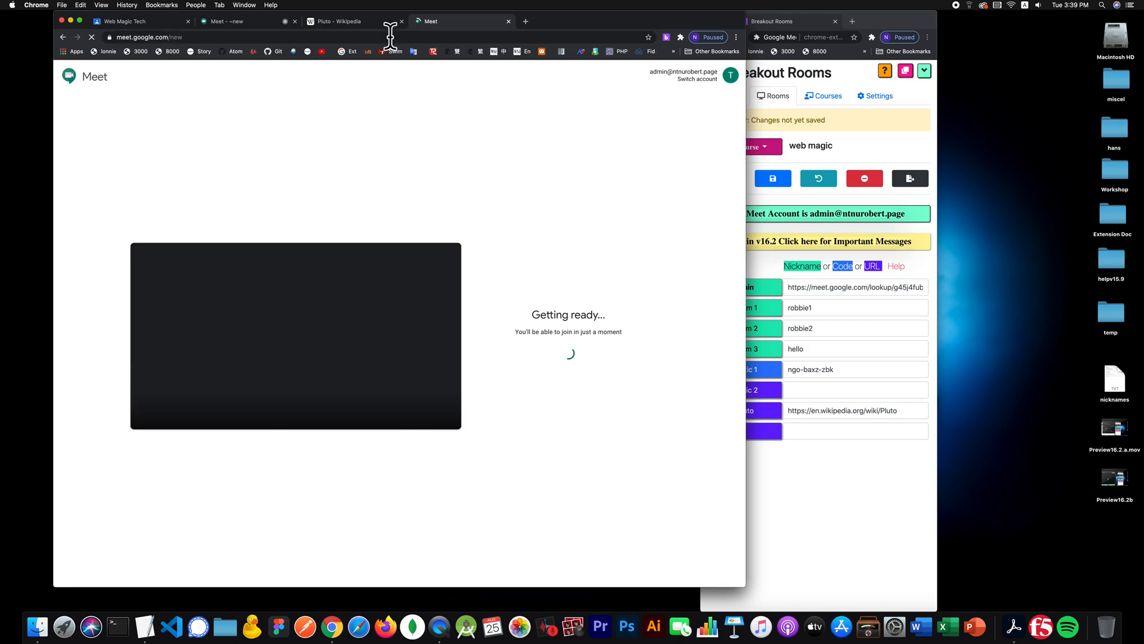
click(246, 37)
key(super+c)
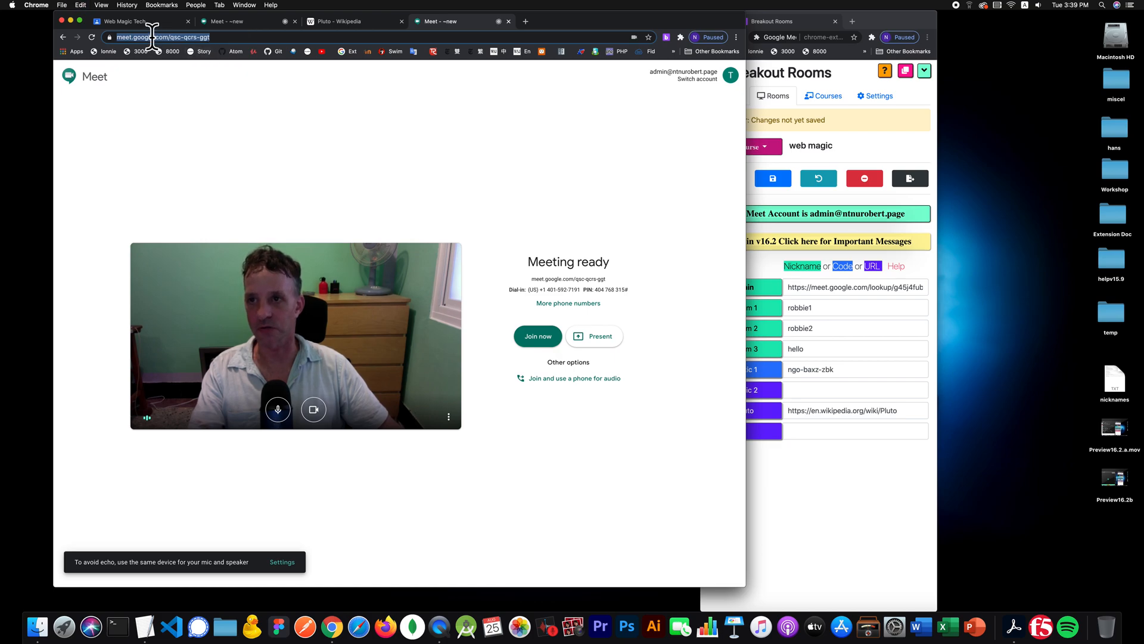
click(829, 431)
key(super+v)
click(757, 431)
text(Sta)
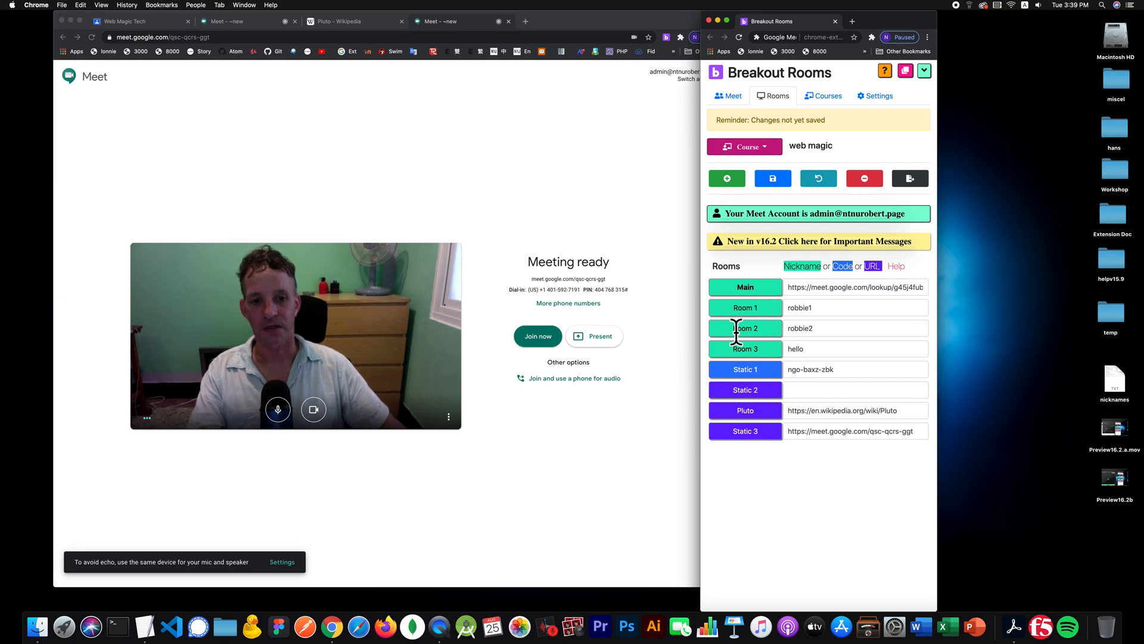
- Reorder Static 2 after Room 1 and Pluto after Room 2, save, and go back to meeting controls
drag(759, 389, 769, 327)
drag(773, 410, 773, 370)
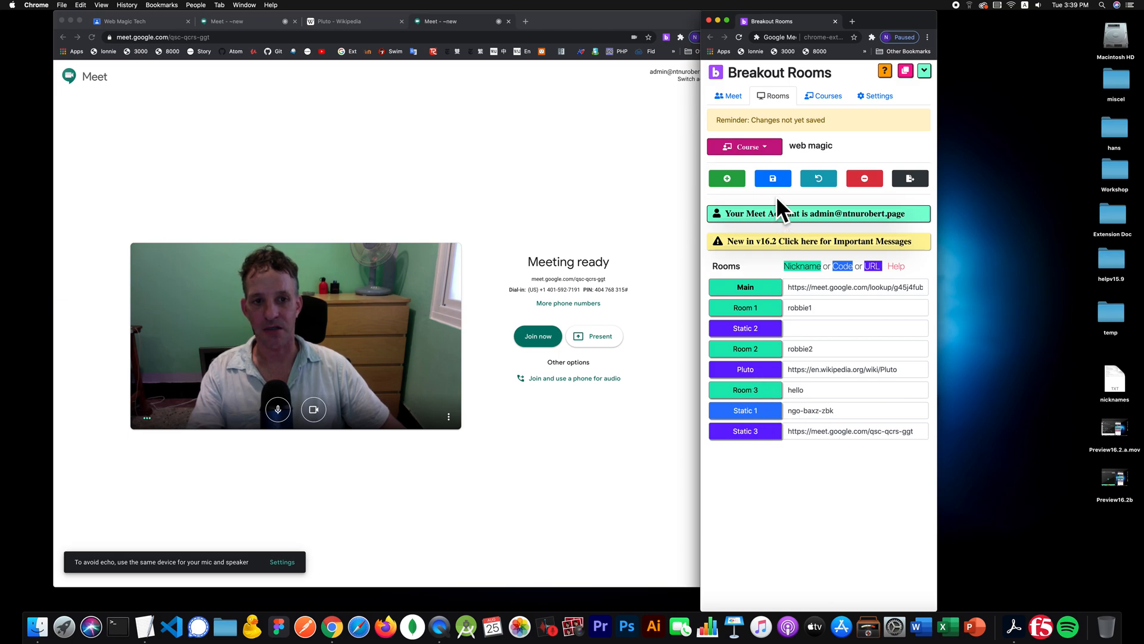
click(771, 173)
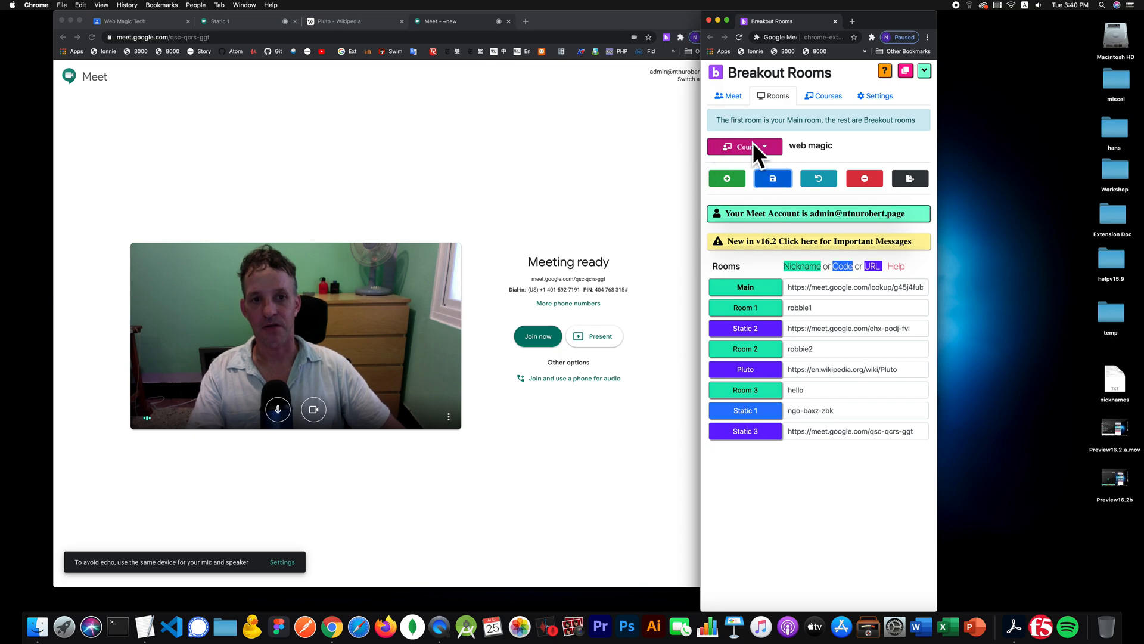
click(734, 93)
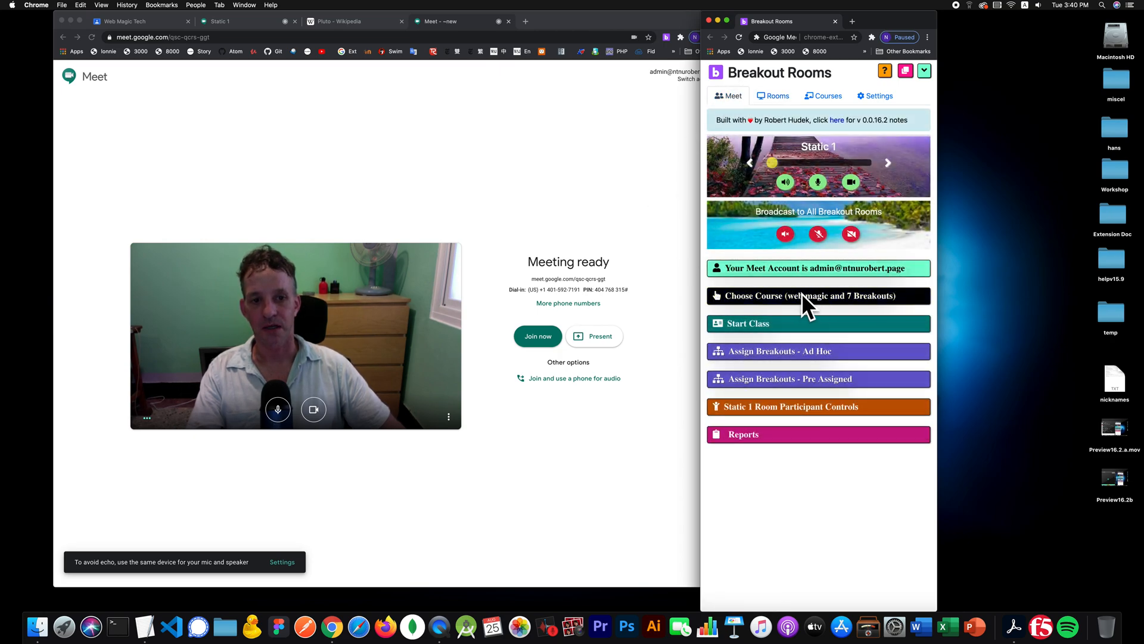
click(802, 294)
- Keep the course's breakout count at 7
click(728, 347)
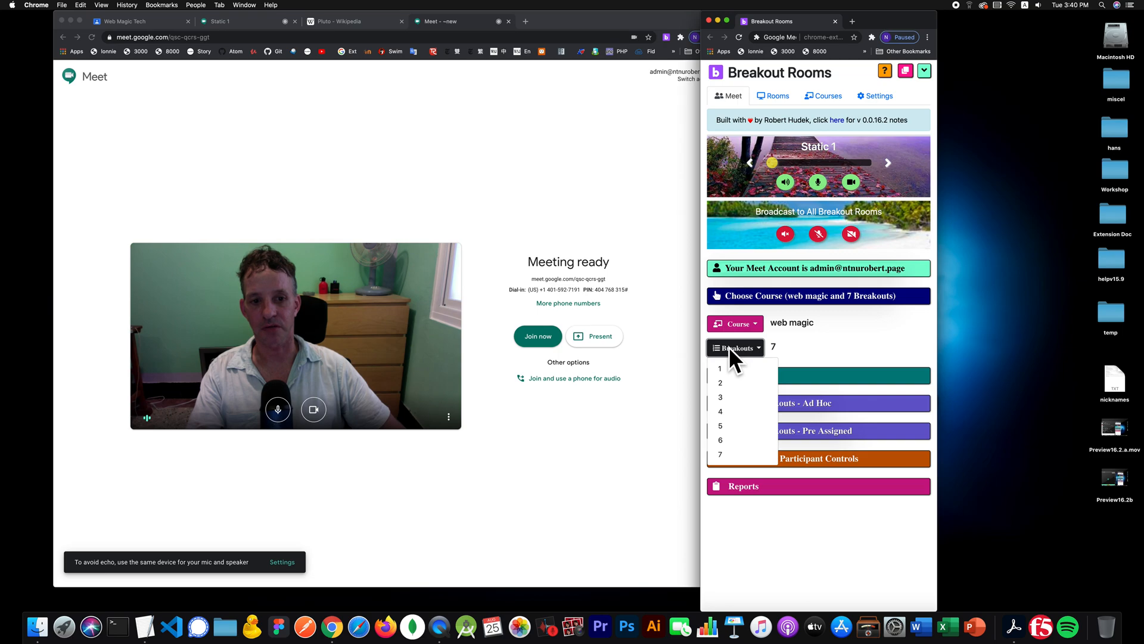
click(729, 347)
click(780, 295)
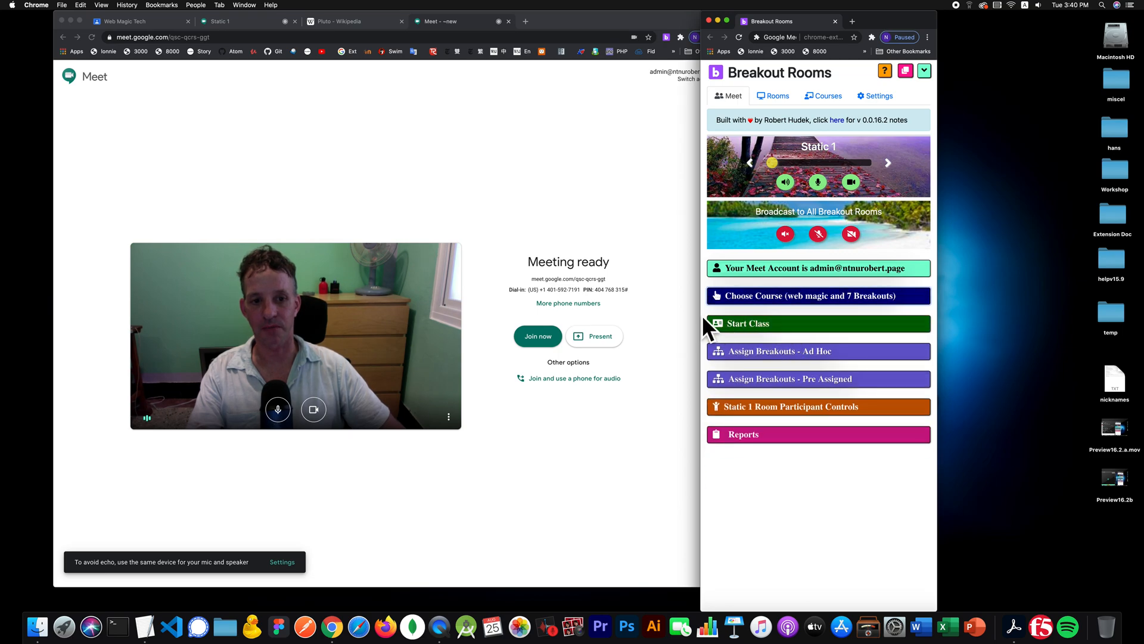
- Close the old meeting, Static 1 and Pluto Wikipedia tabs
click(428, 180)
key(super+w)
key(super+w)
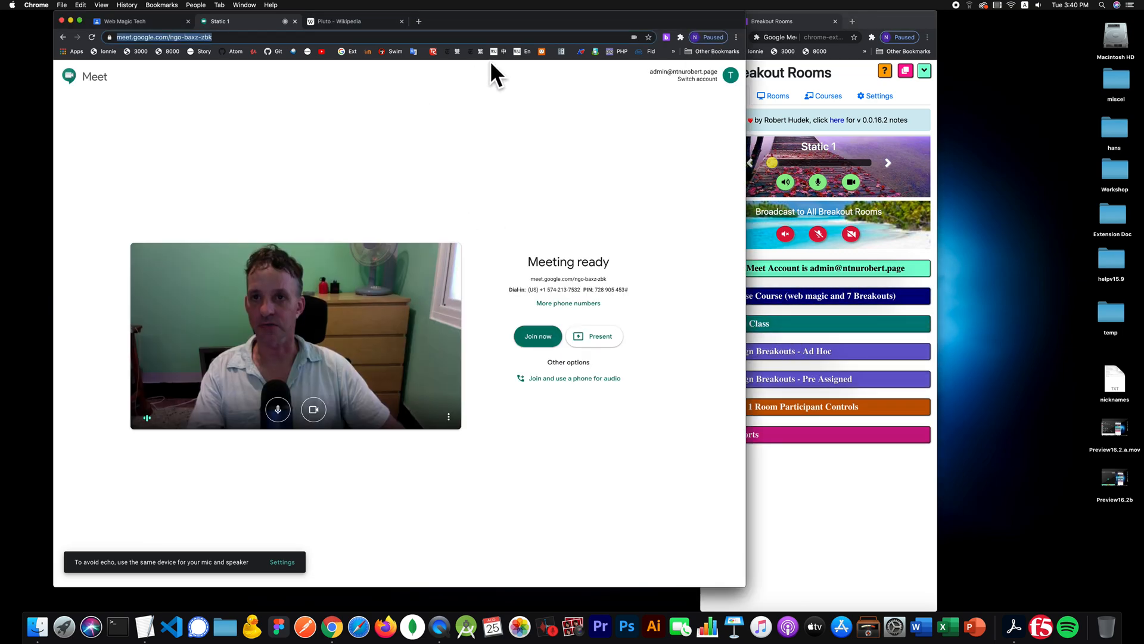
key(super+w)
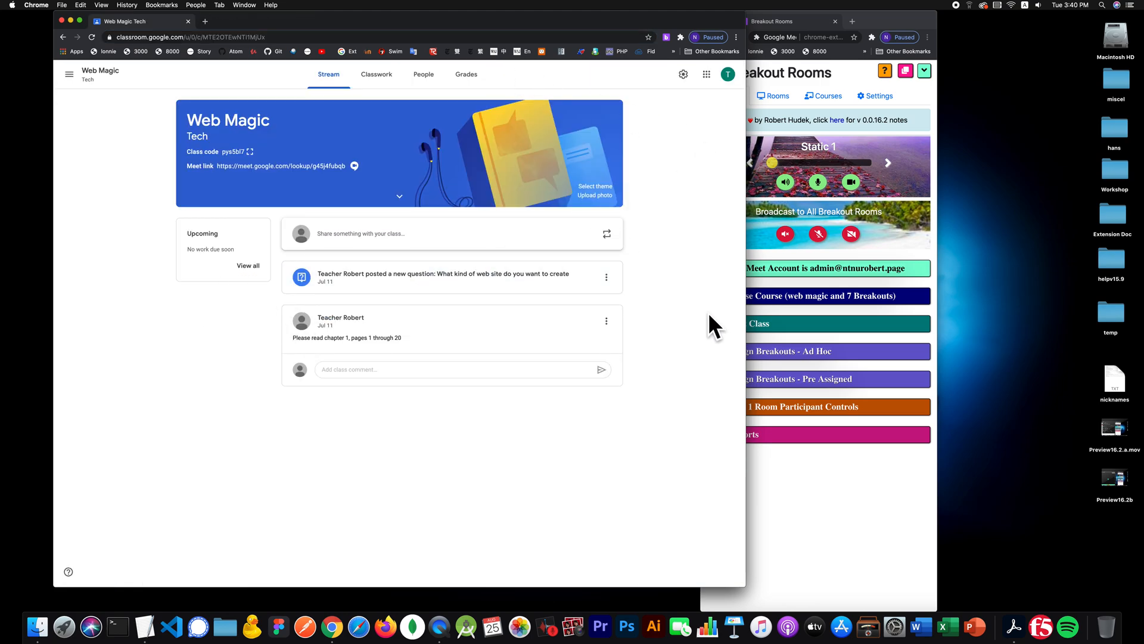
- Expand the Start Class options and open the main room's meeting
click(842, 462)
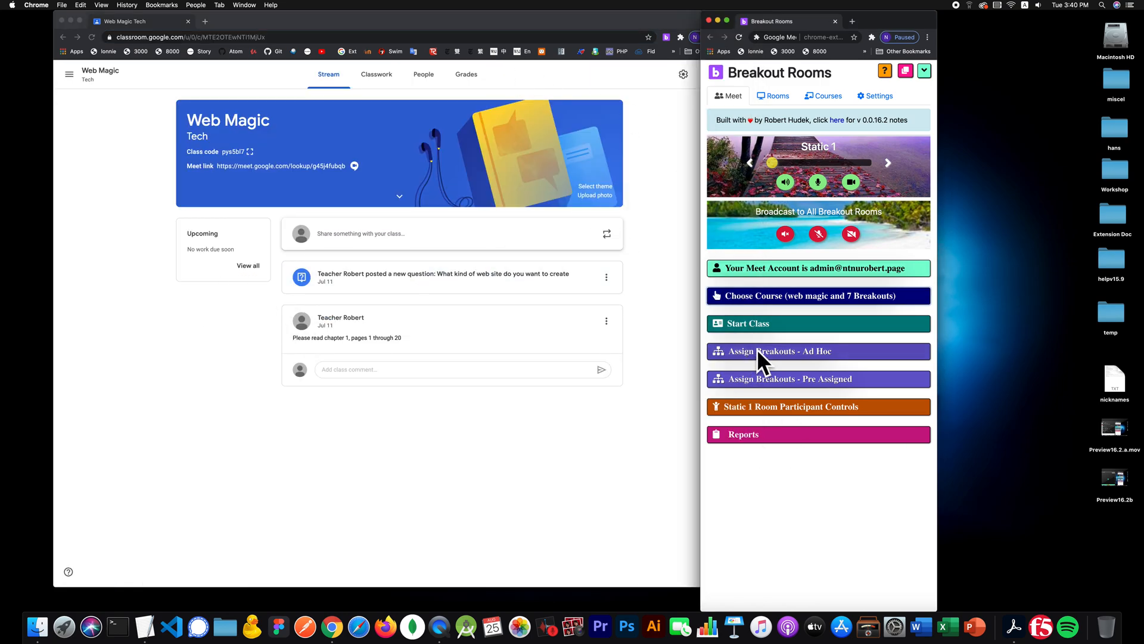
click(820, 323)
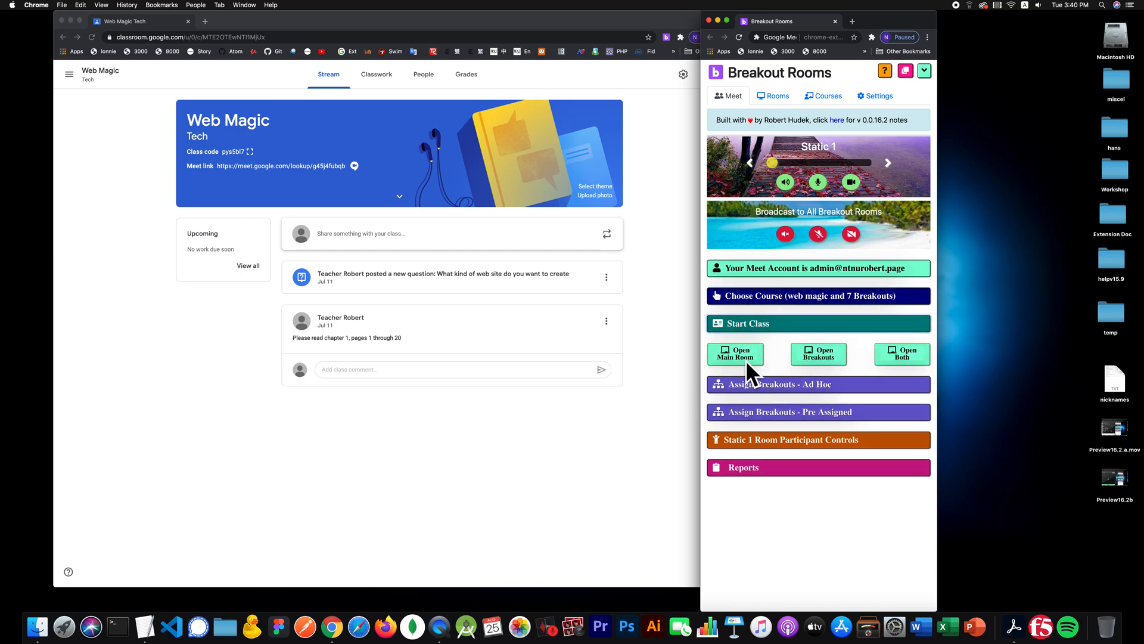
click(723, 359)
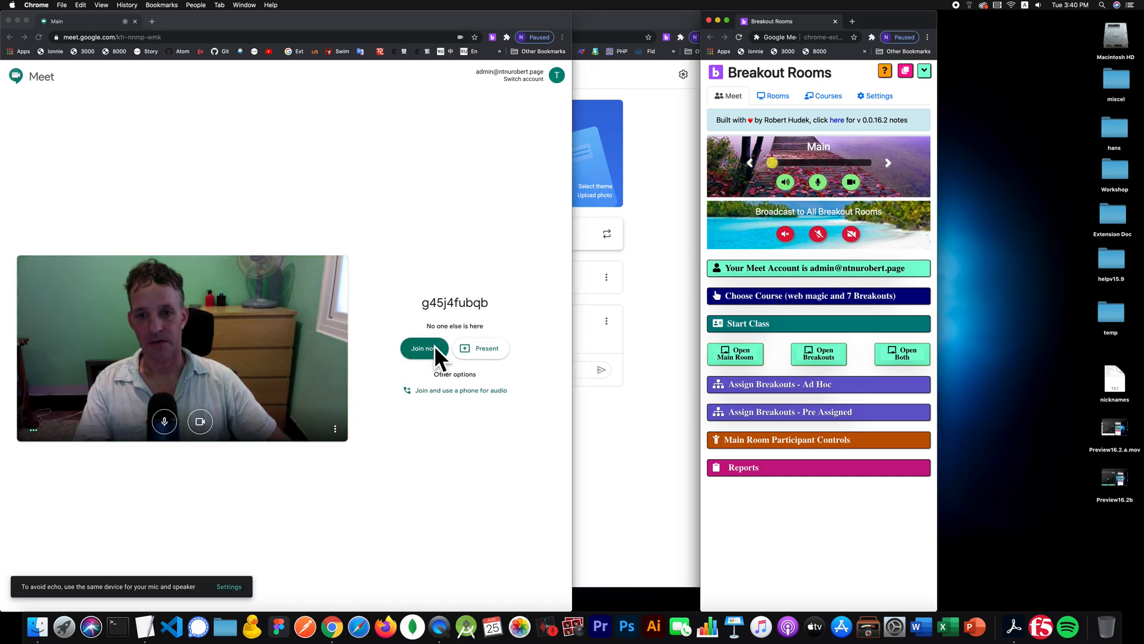
click(435, 348)
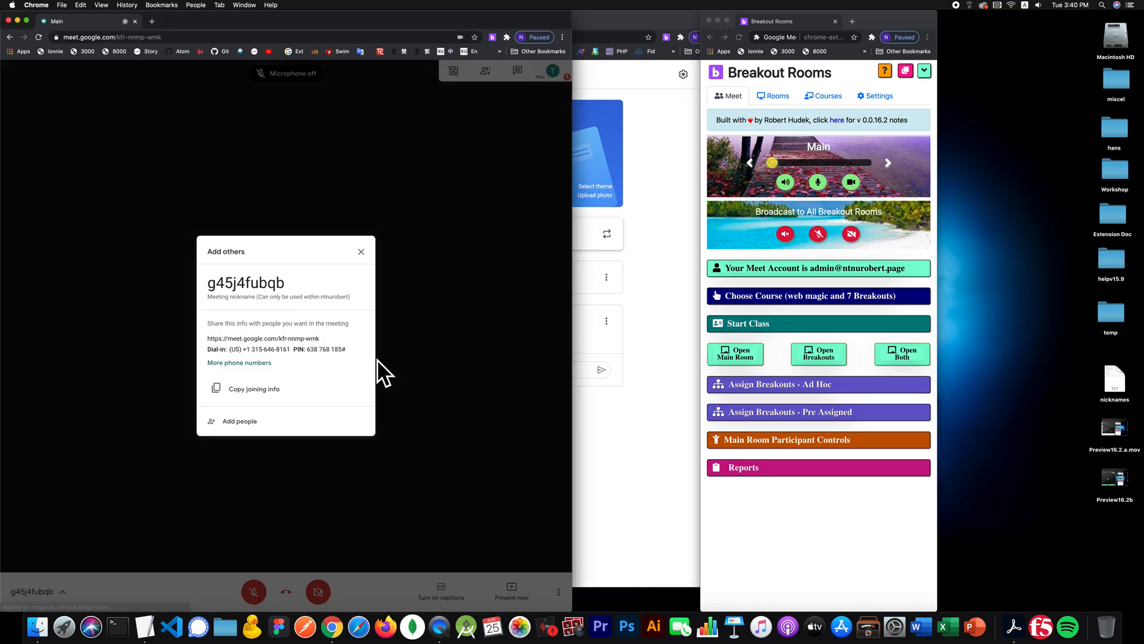
click(361, 251)
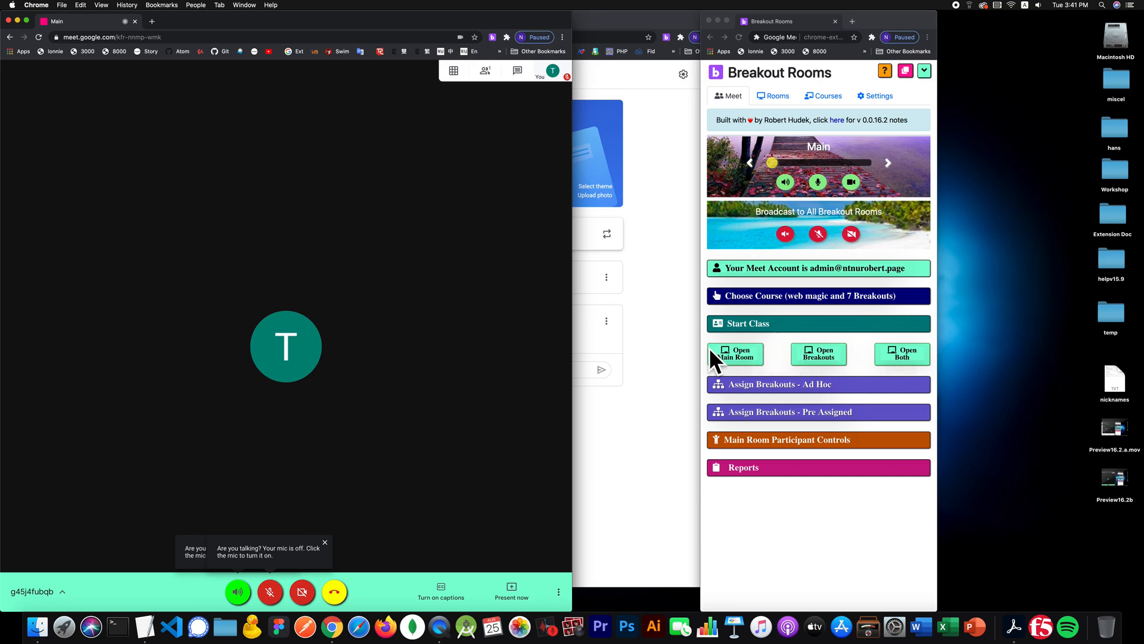
click(892, 356)
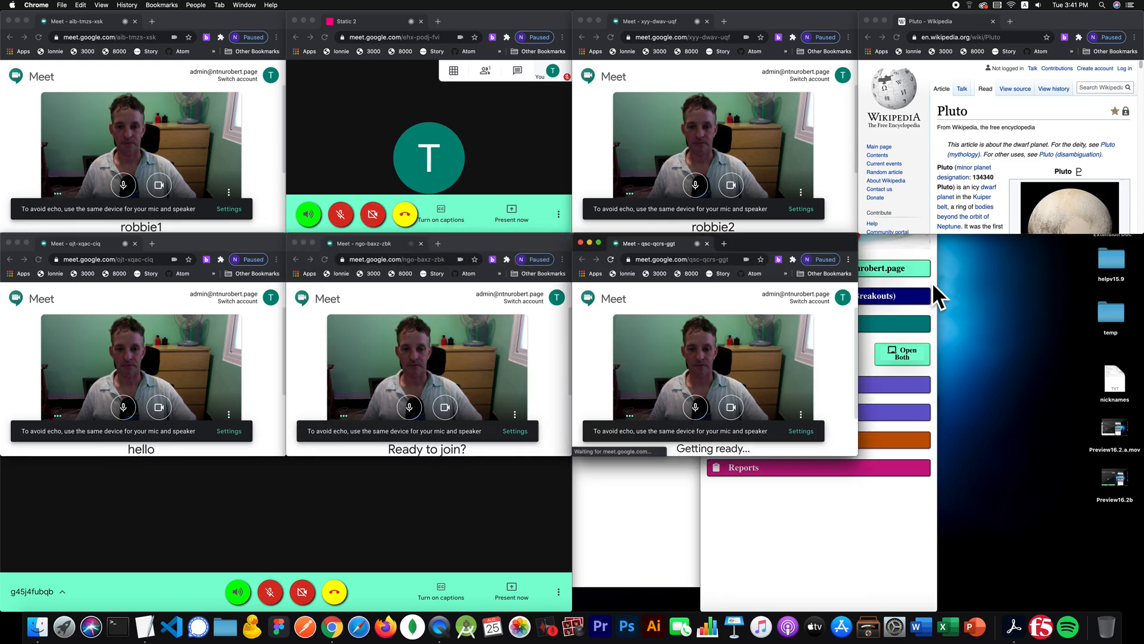
- Tile every room window into a grid and reposition the Breakout Rooms panel
click(845, 505)
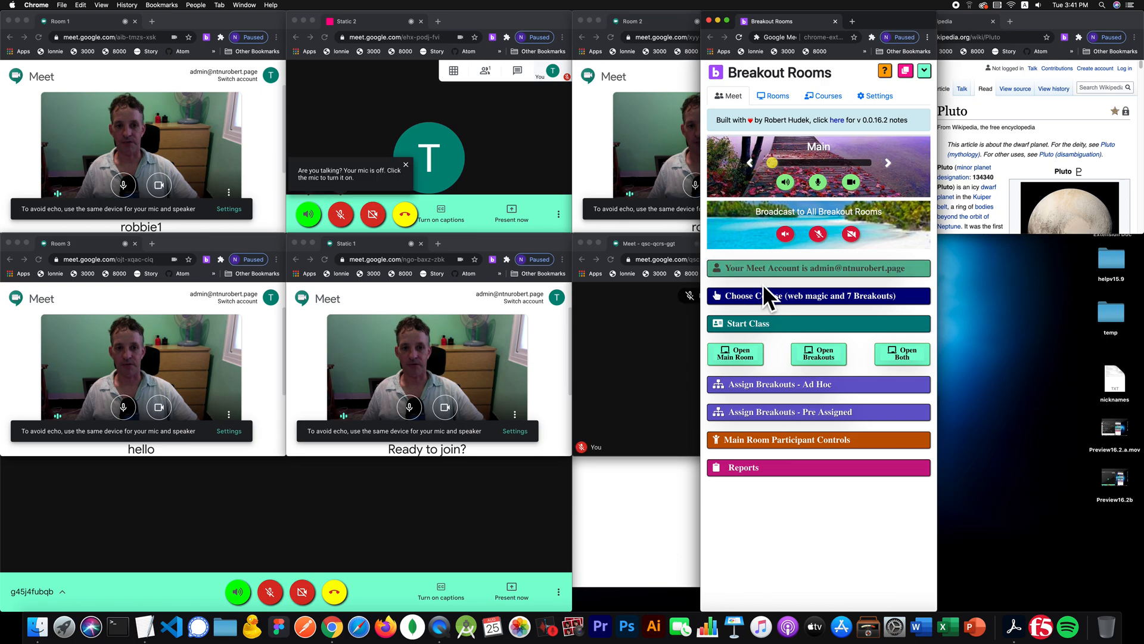
click(907, 70)
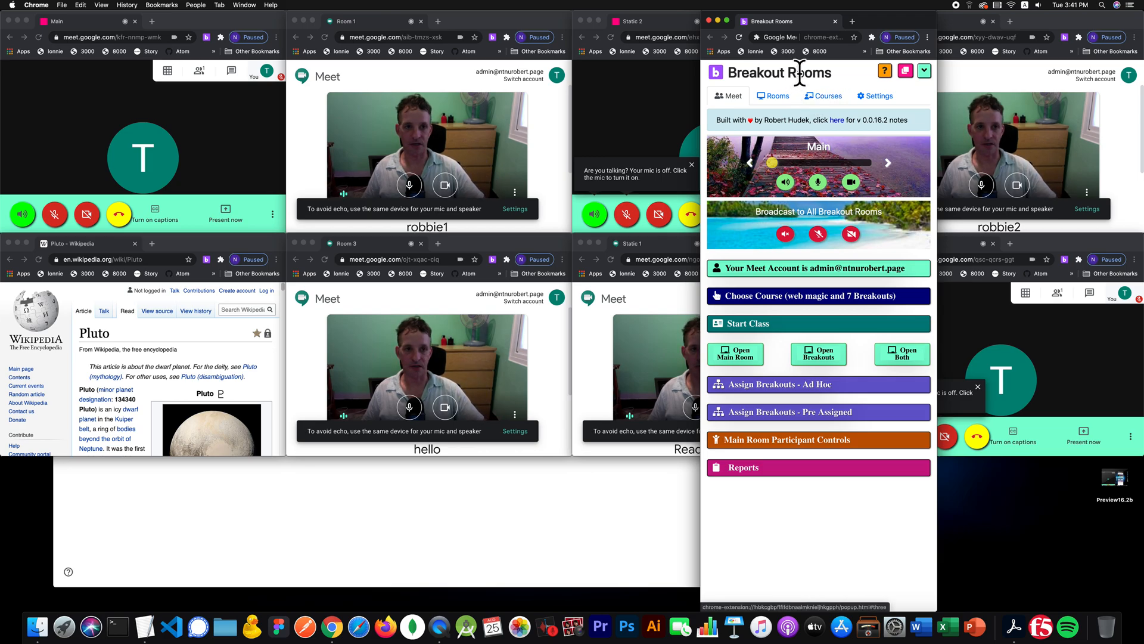
drag(871, 23, 660, 122)
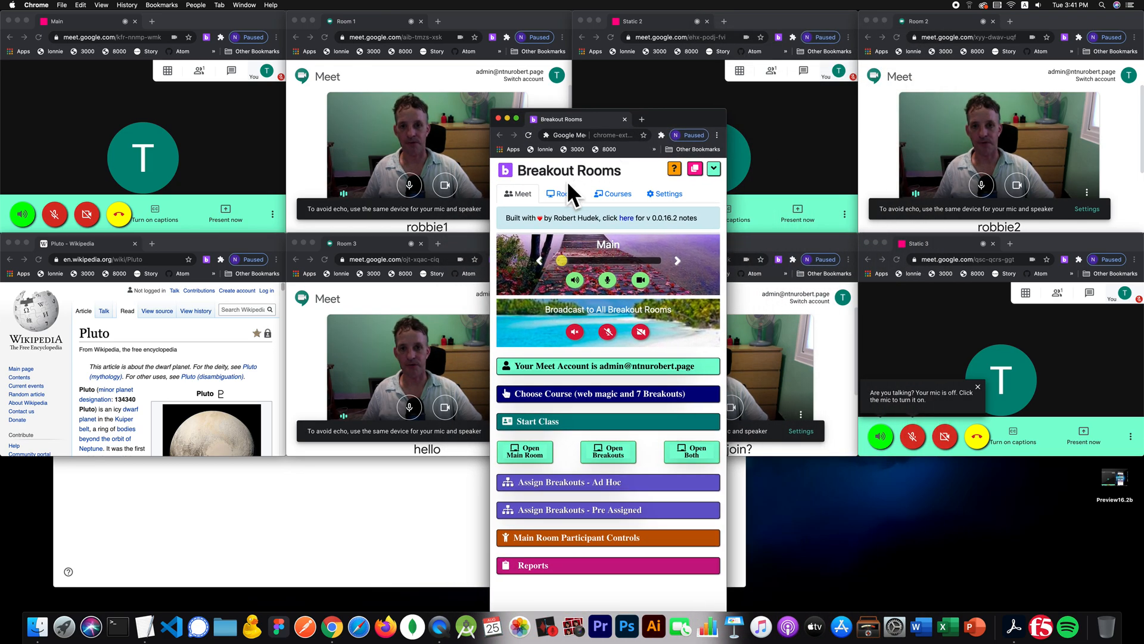
click(659, 196)
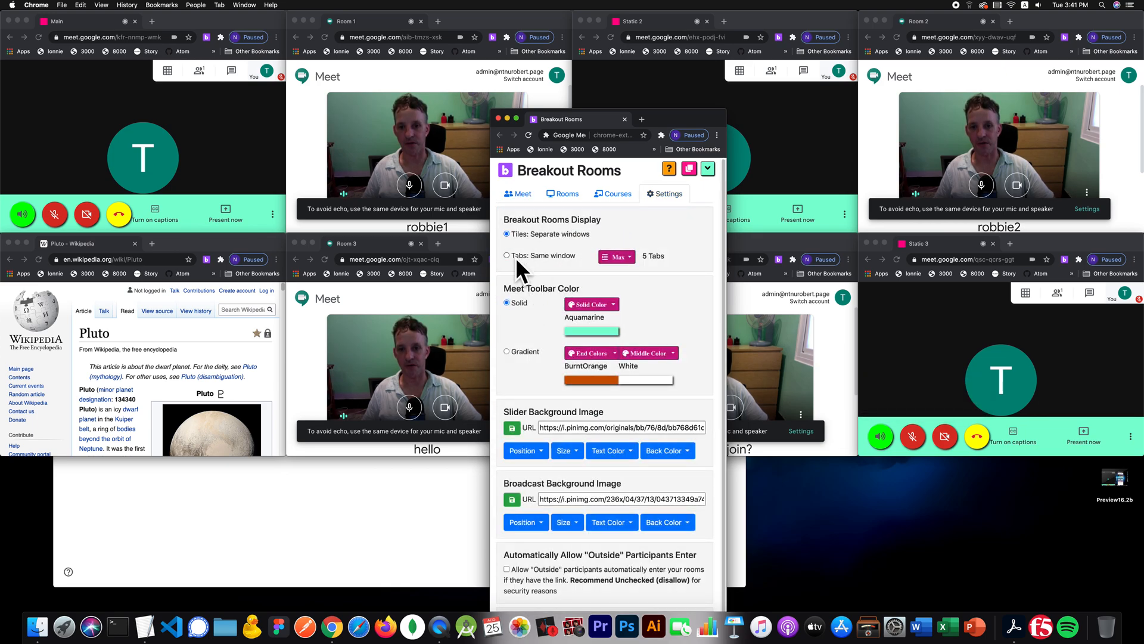
click(524, 188)
drag(677, 123, 729, 74)
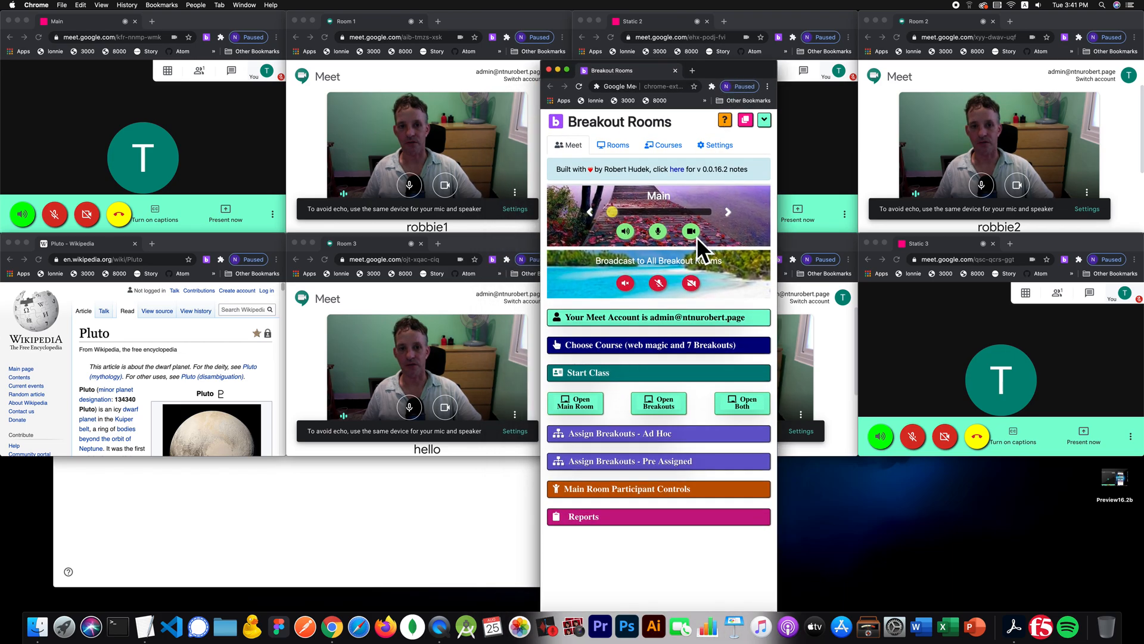
- Shrink the panel to compact size and toggle the main room's microphone and camera
click(652, 370)
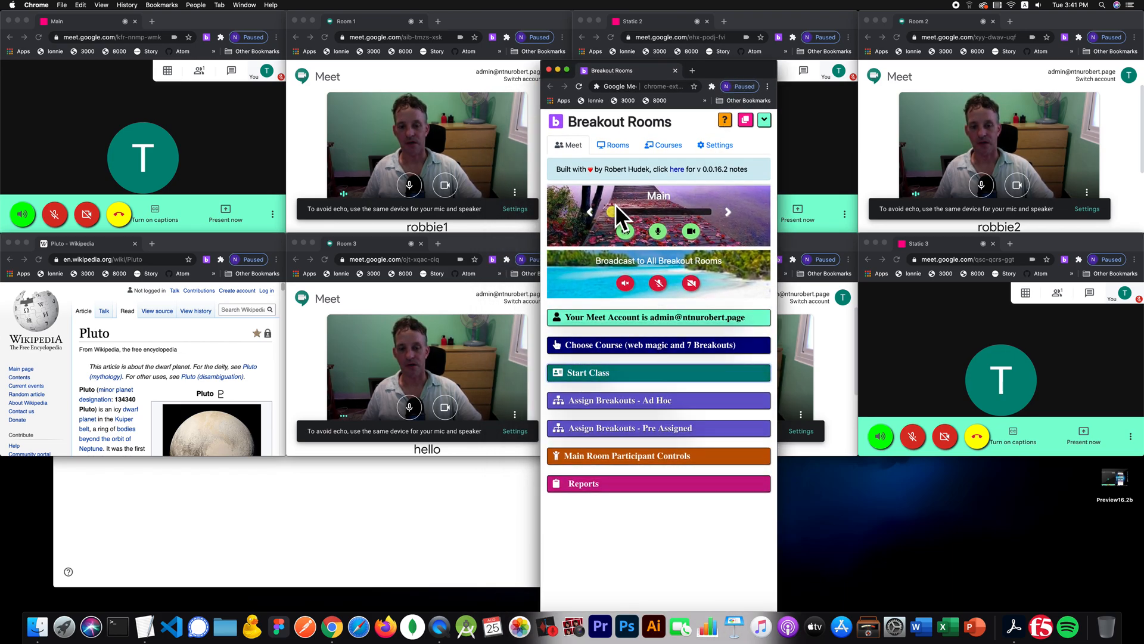
click(763, 120)
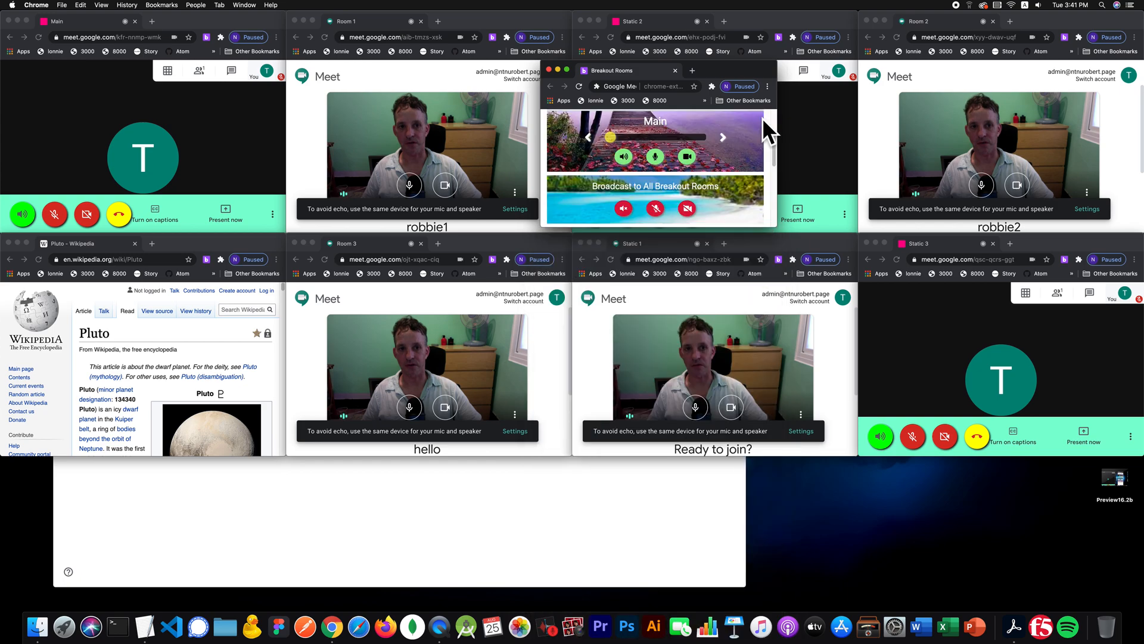
scroll(668, 173, down, 2)
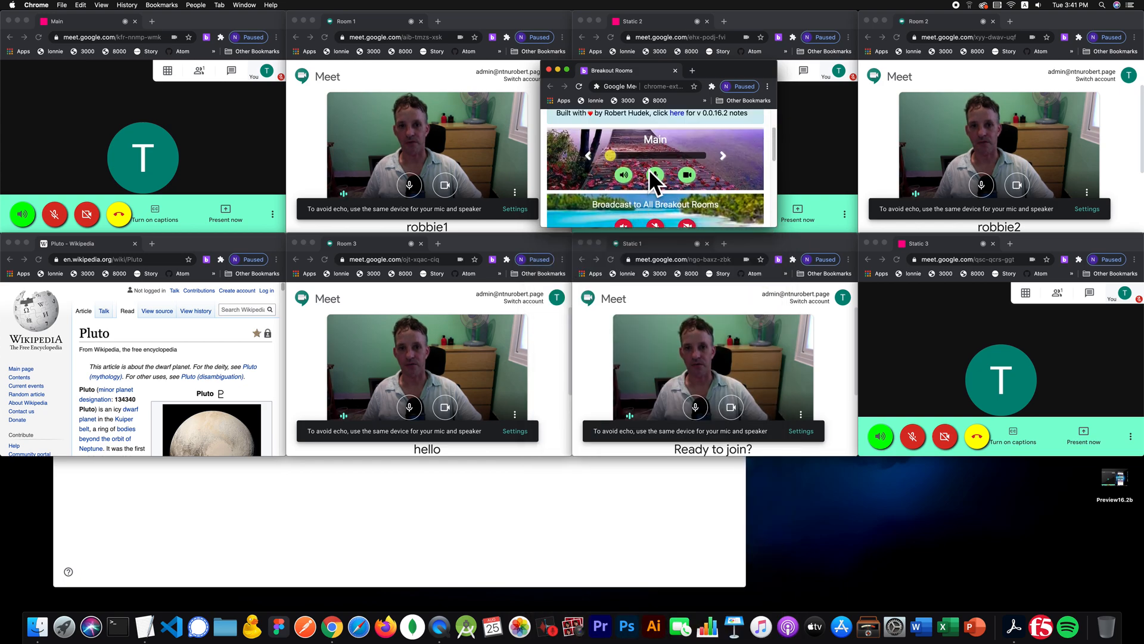
click(655, 175)
click(683, 174)
click(658, 171)
click(686, 174)
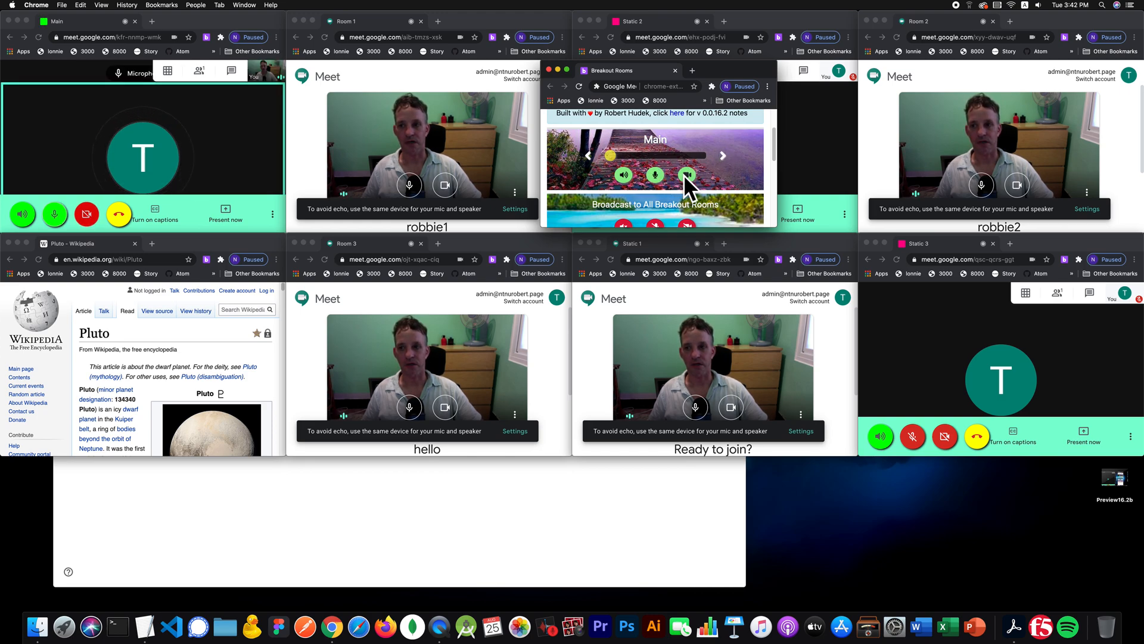
drag(740, 67, 638, 339)
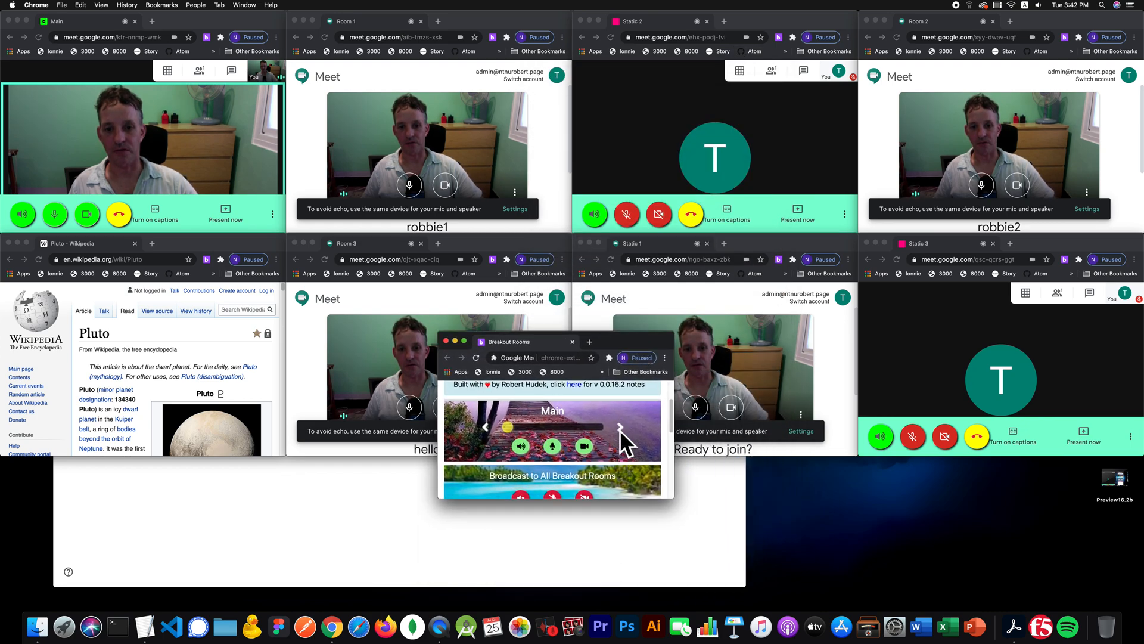
- Step the active room from Room 1 through Static 2 to Room 2, then focus Room 1's window
click(620, 428)
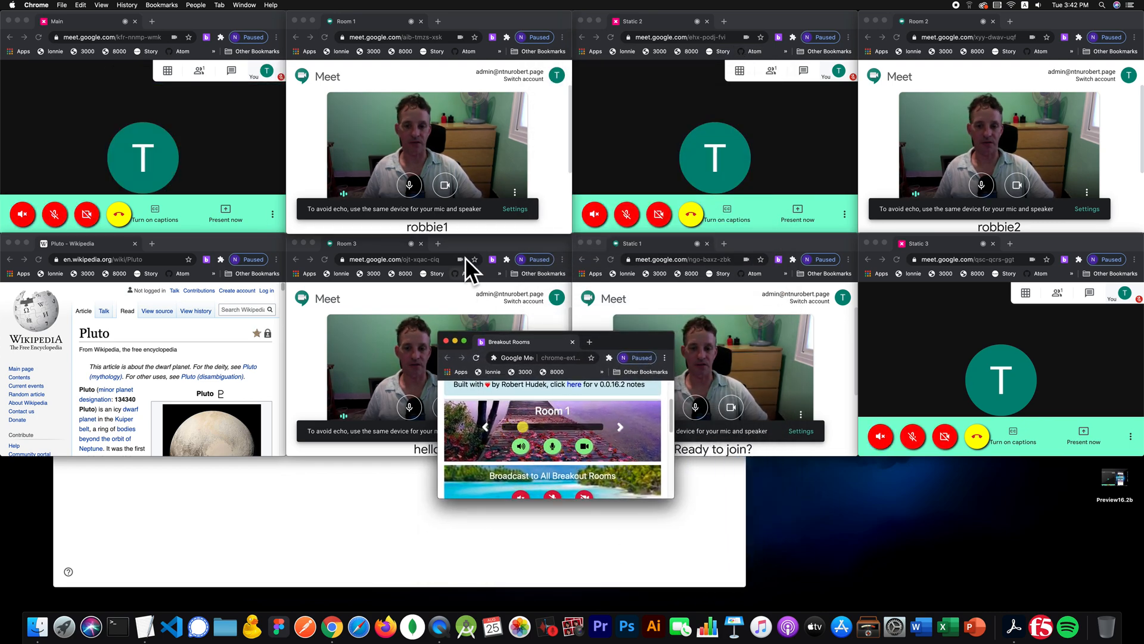
click(618, 425)
click(620, 424)
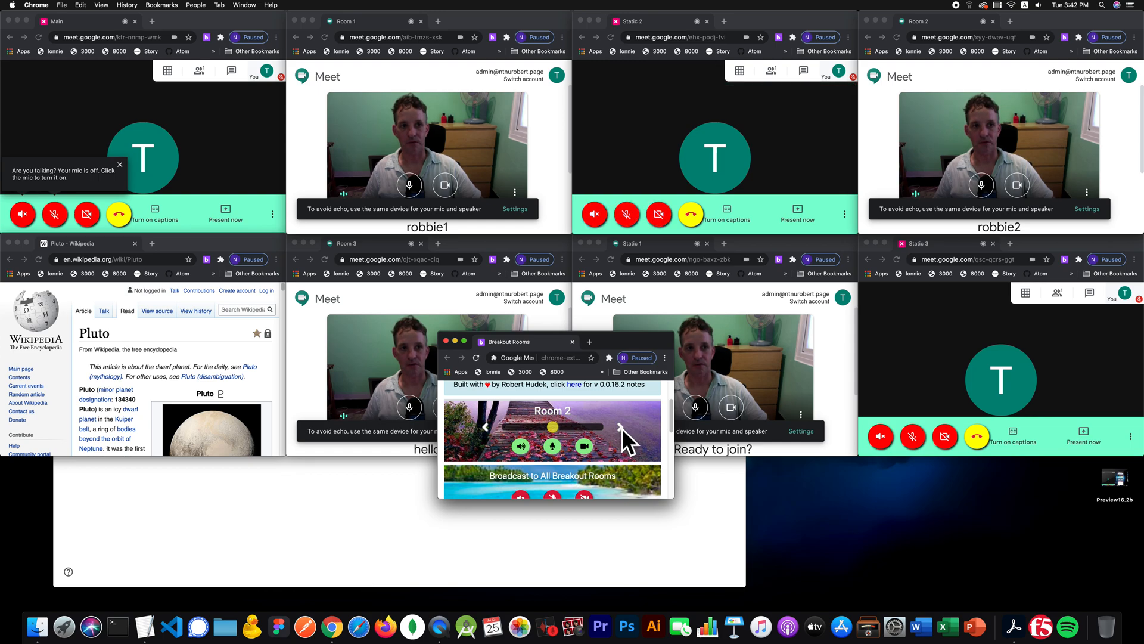
click(457, 228)
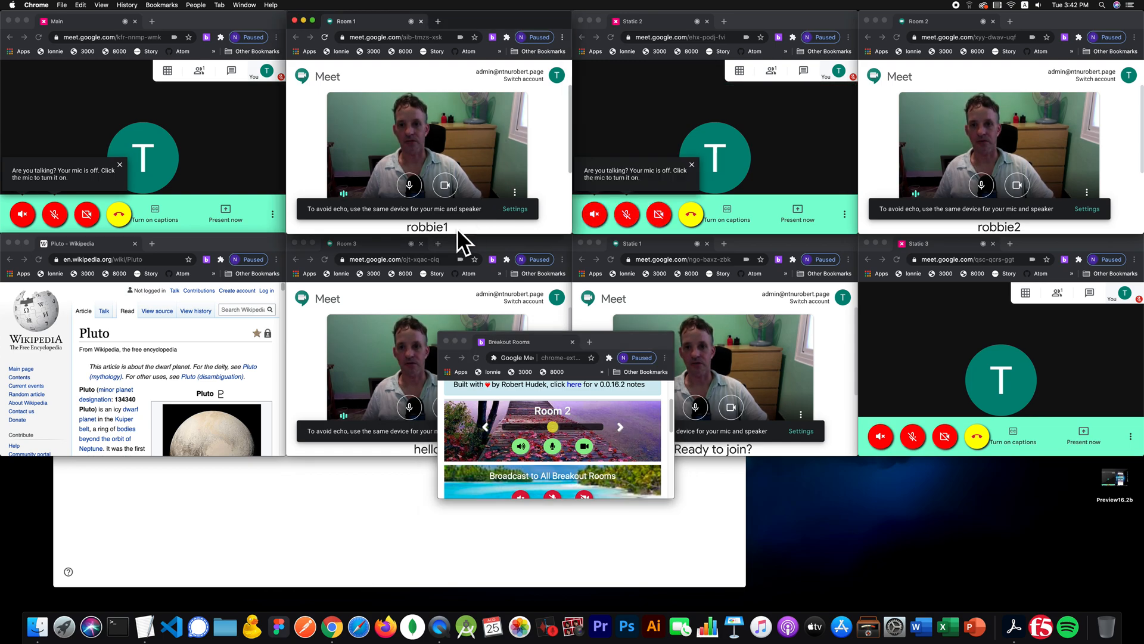
scroll(507, 173, down, 3)
- Join the Room 1 and Room 2 meetings and dismiss their Add others dialogs
click(404, 186)
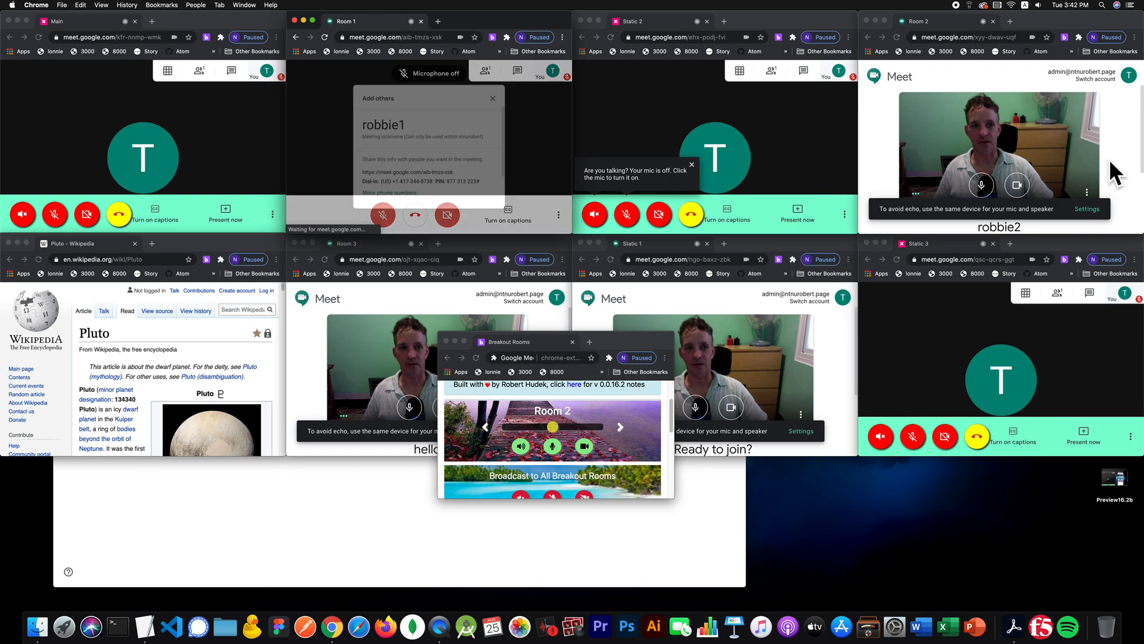
scroll(1055, 170, down, 3)
click(961, 162)
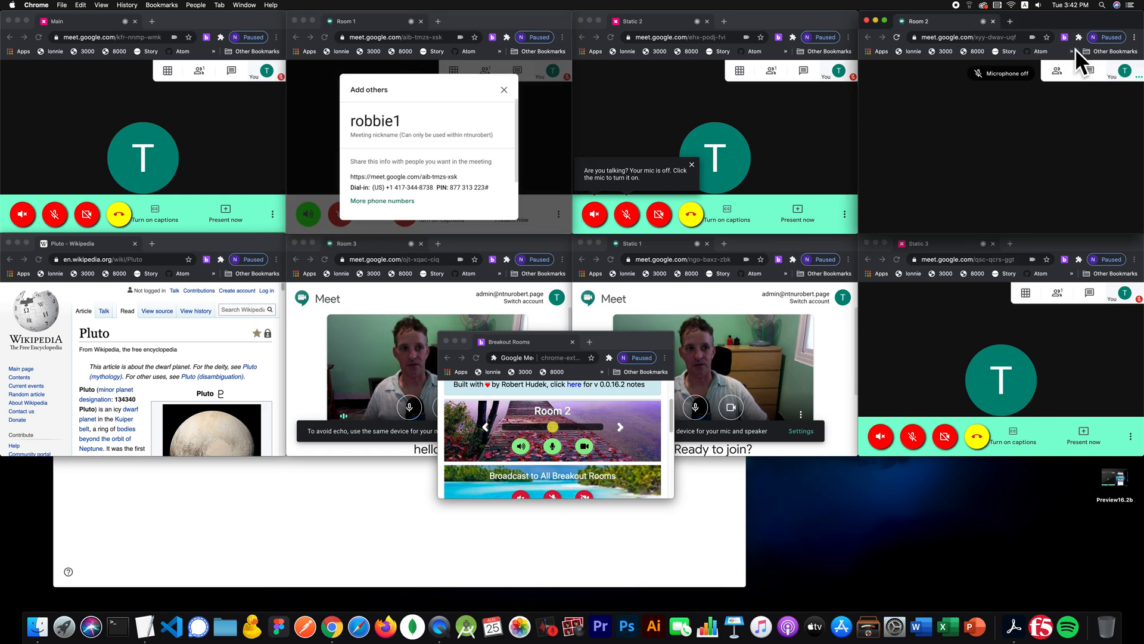
click(1076, 89)
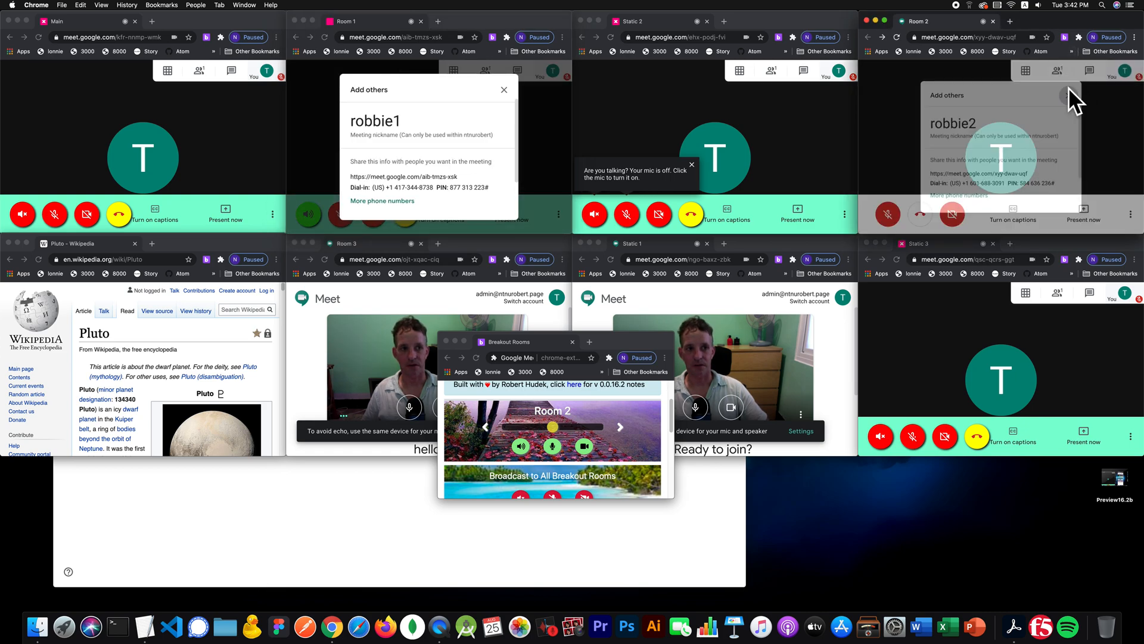
click(503, 89)
- Join the Room 3 and Static 1 meetings, then make Main the active room
click(341, 351)
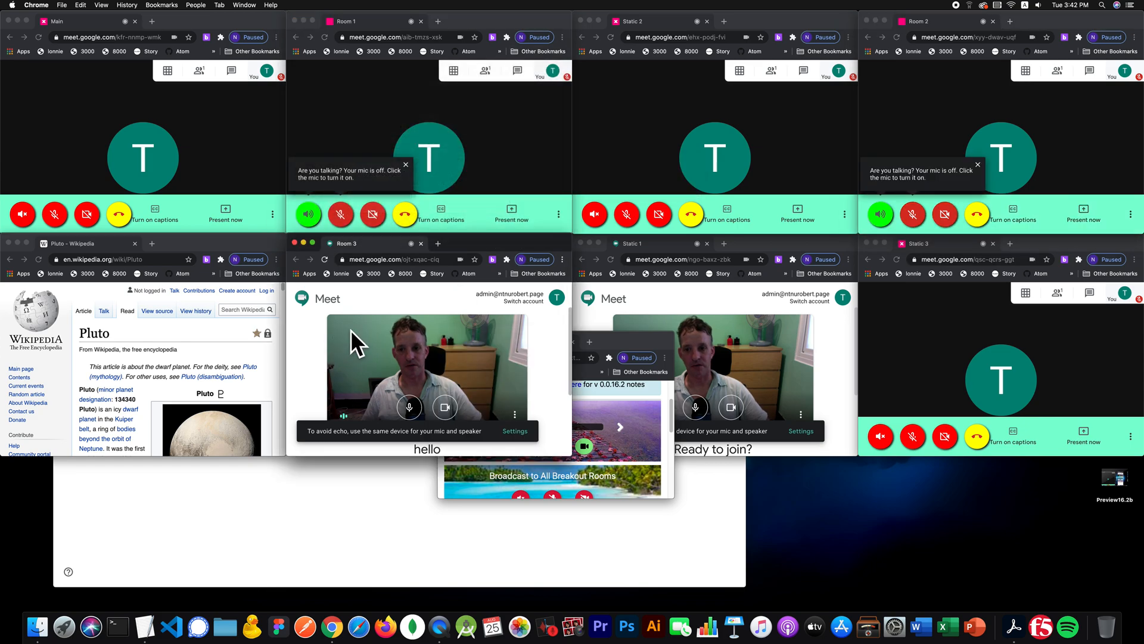
scroll(406, 332, down, 3)
click(398, 391)
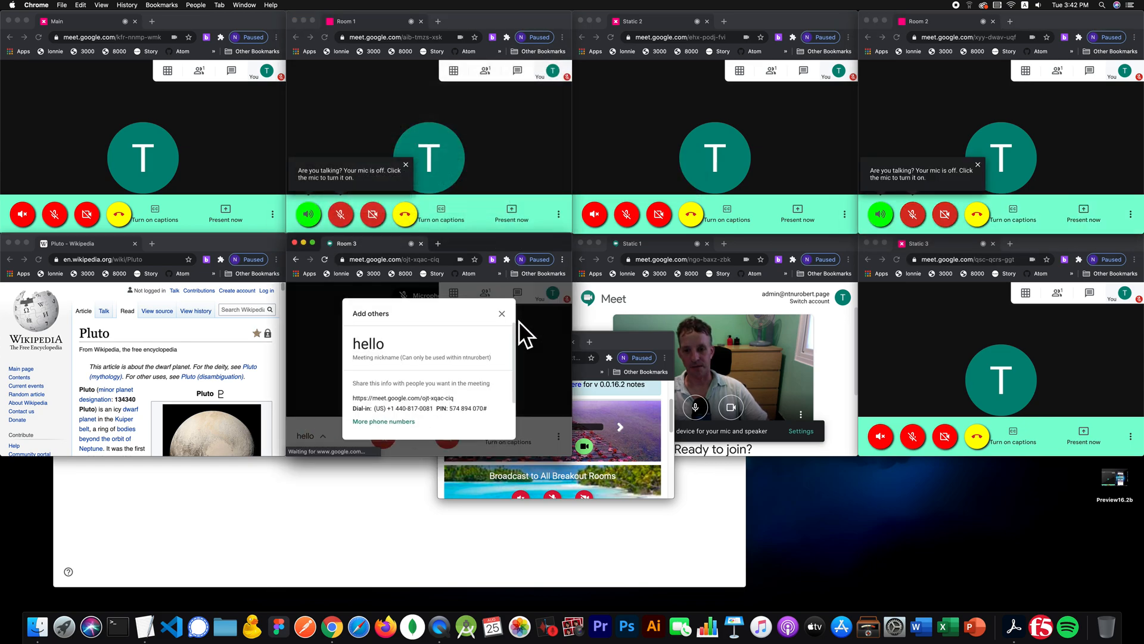
click(503, 311)
click(654, 301)
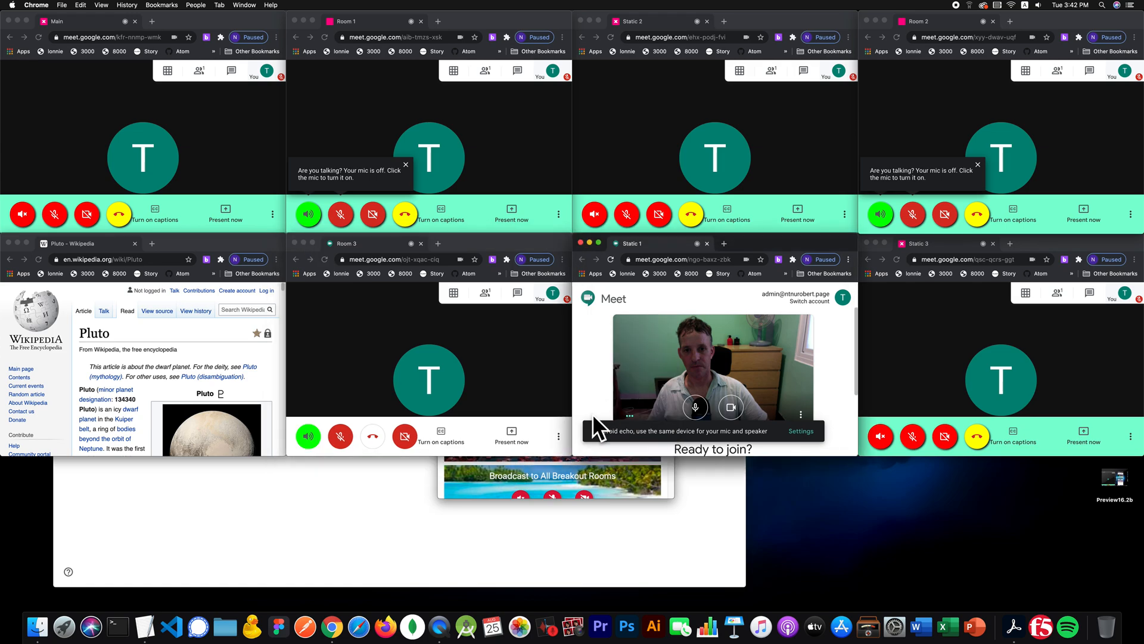
scroll(631, 349, down, 3)
click(687, 416)
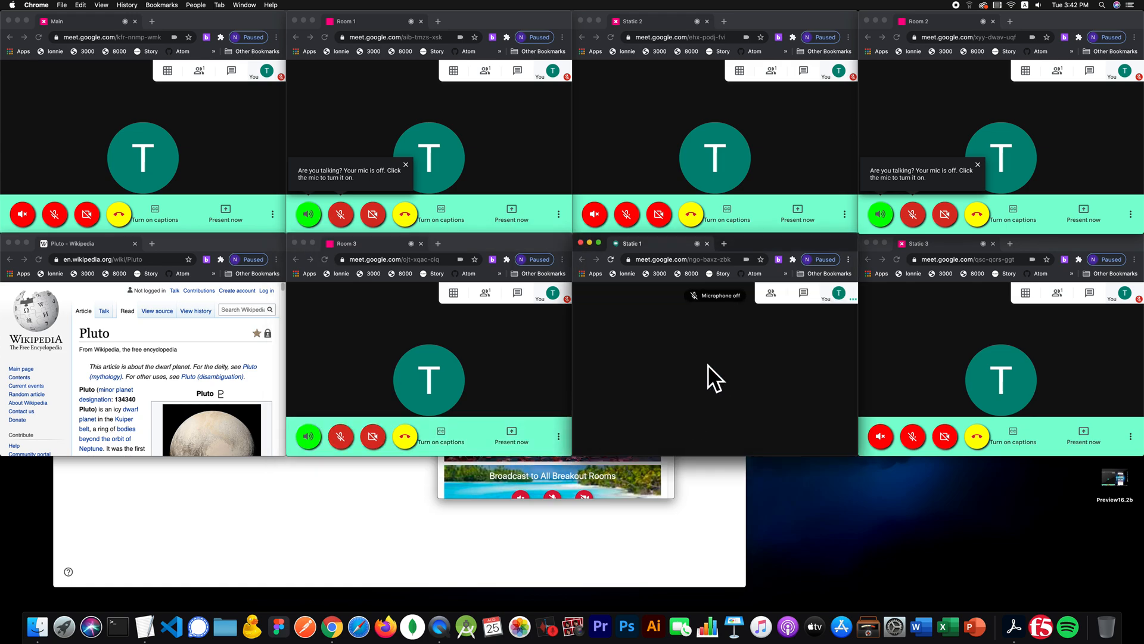
click(625, 471)
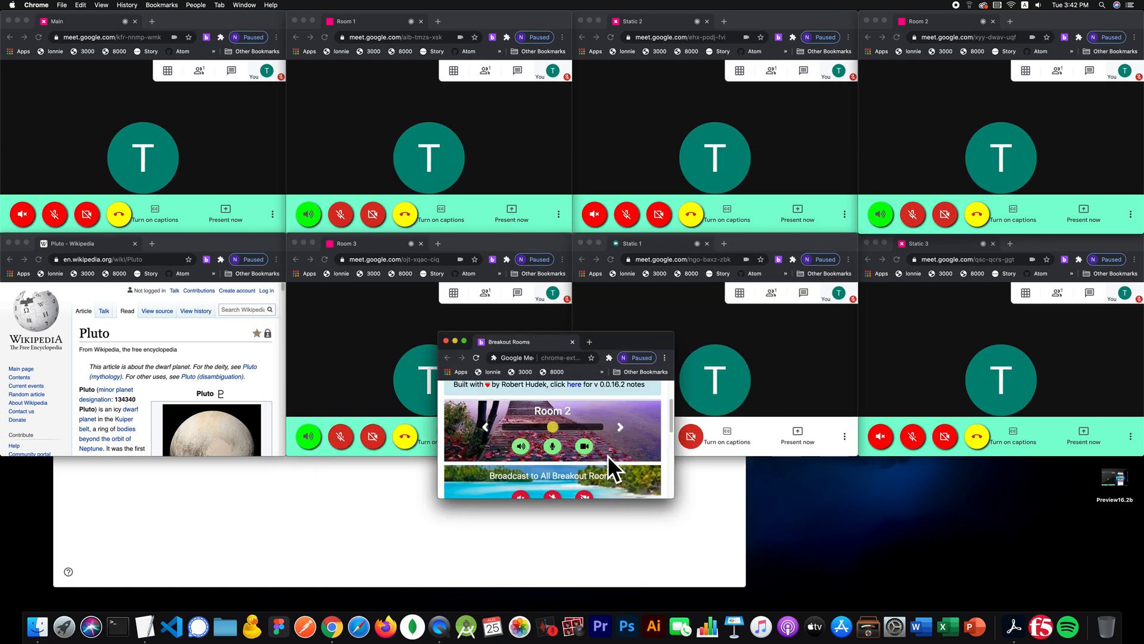
click(506, 428)
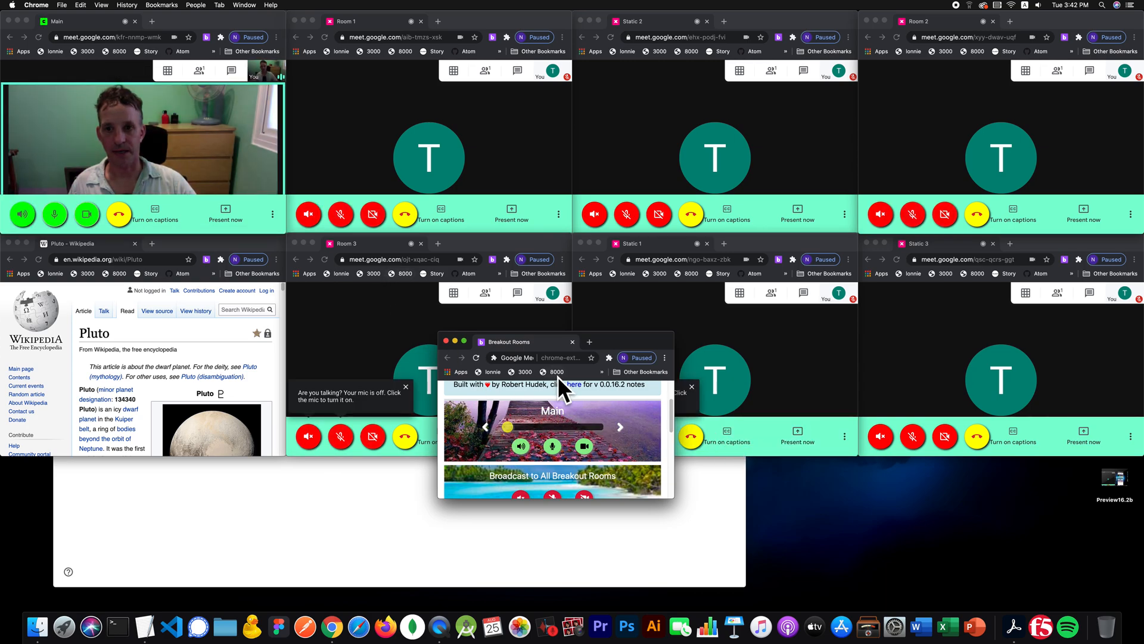
- Advance the live room from Room 1 through Static 2, Room 2, Room 3, Static 1 to Static 3, then expand the panel
click(621, 427)
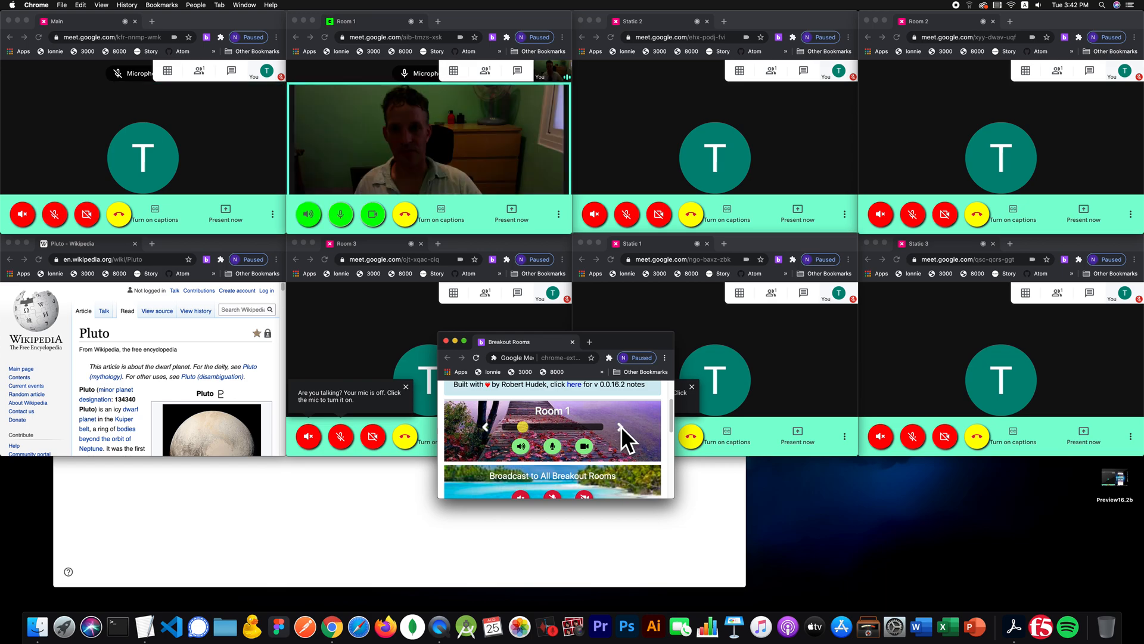
click(621, 427)
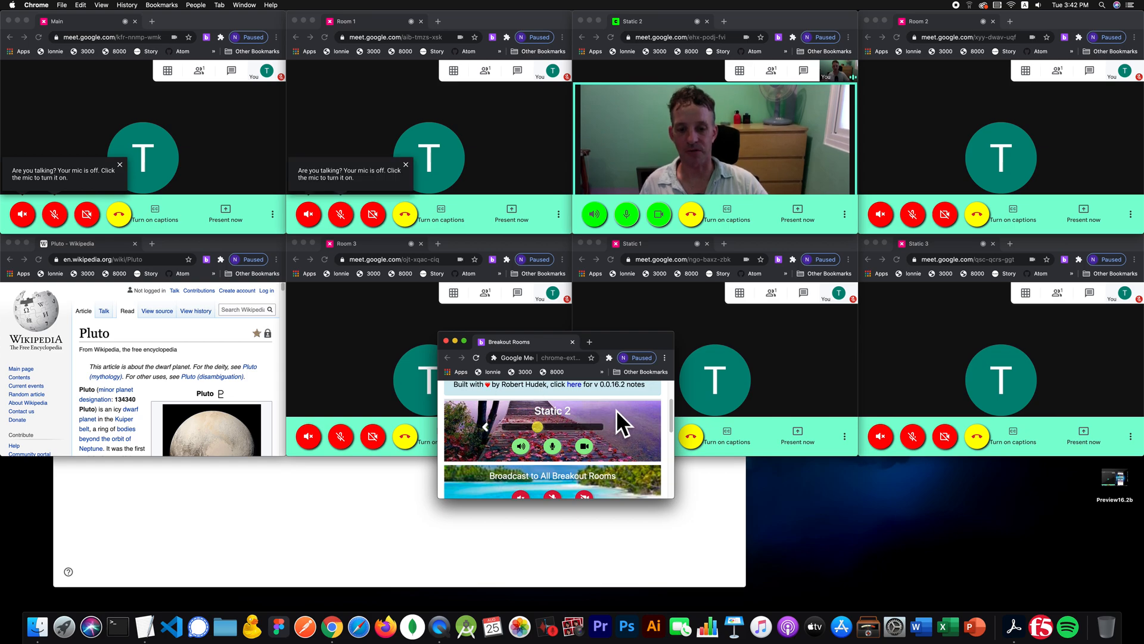
click(620, 425)
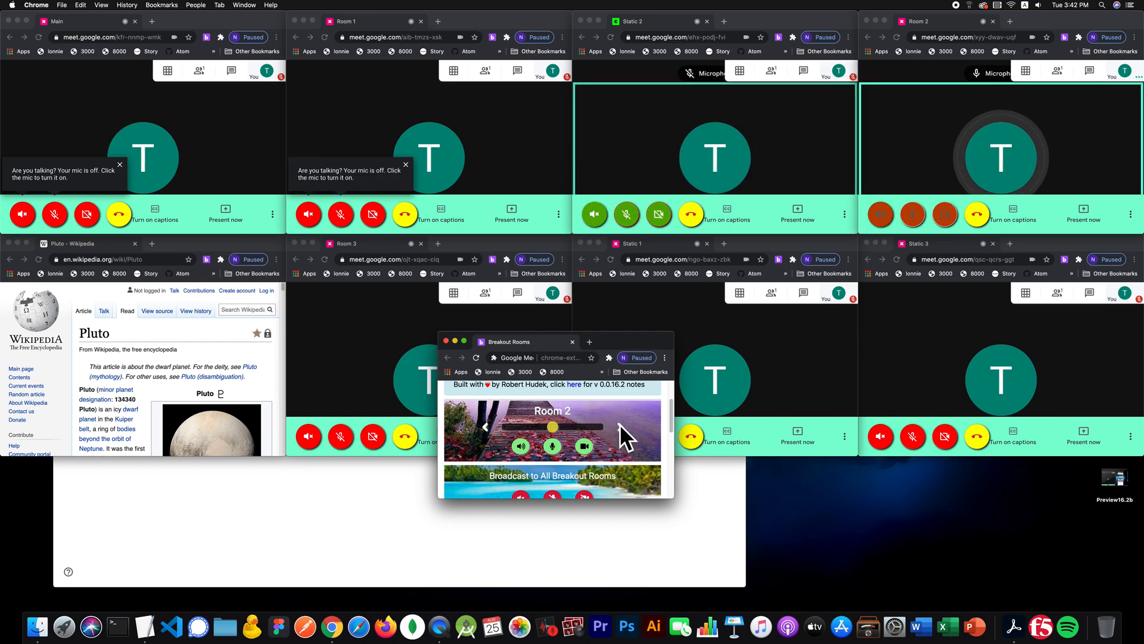
click(620, 425)
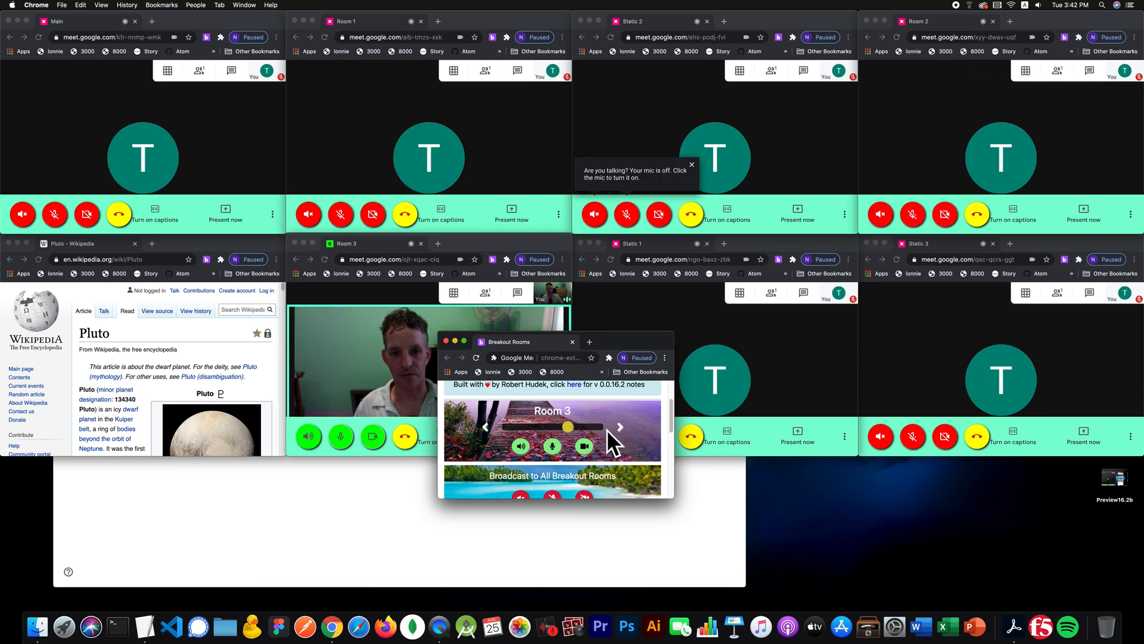
click(614, 424)
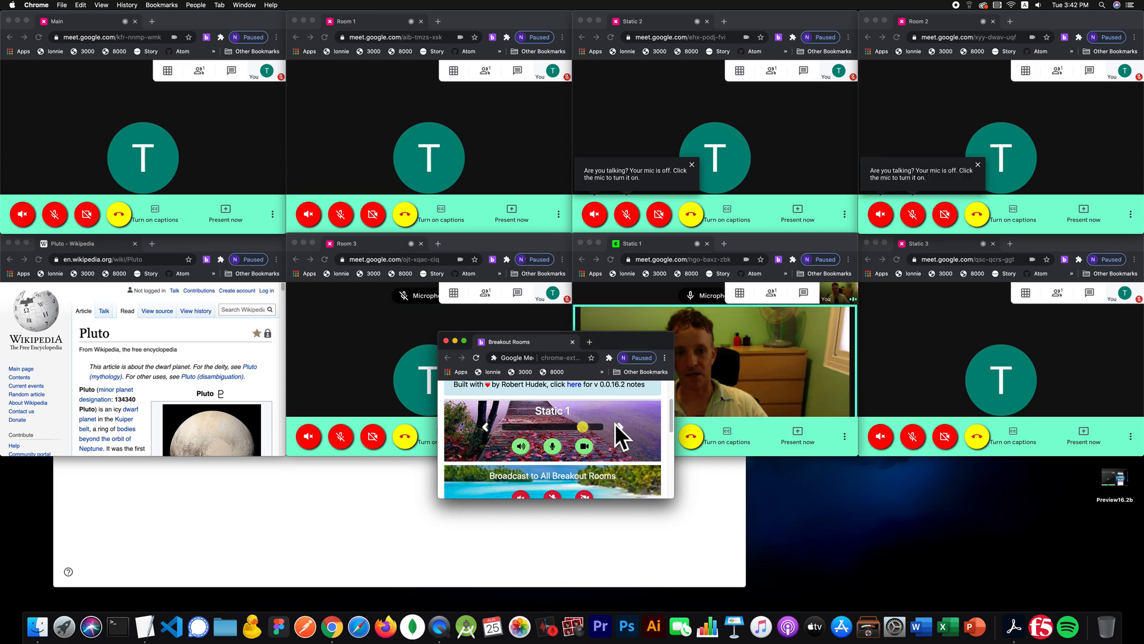
click(614, 423)
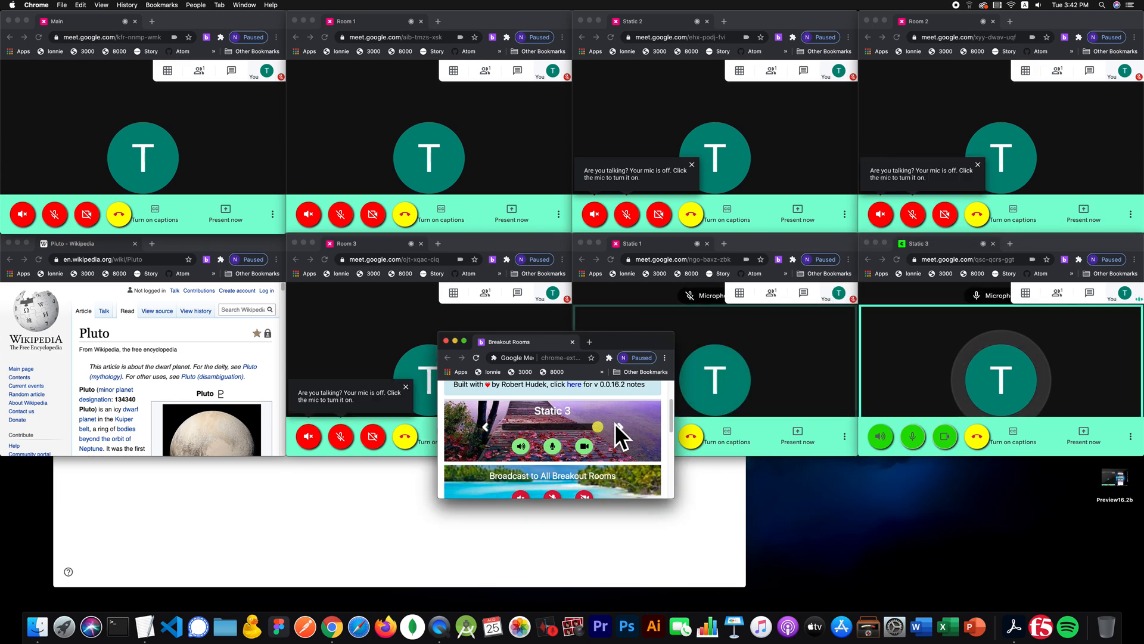
scroll(663, 399, up, 2)
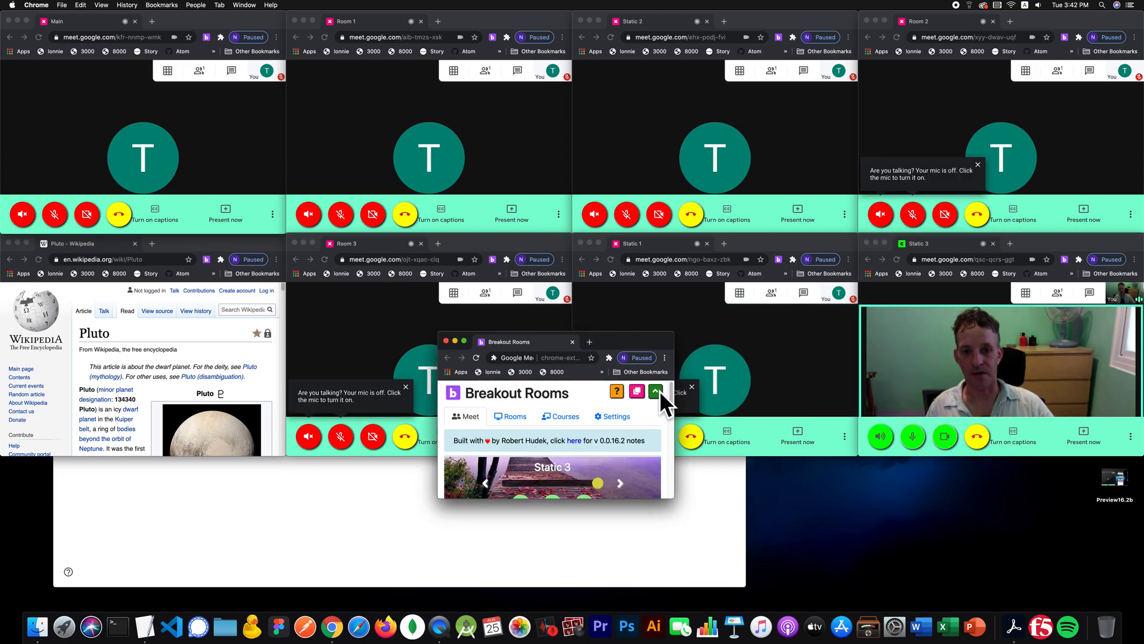
click(655, 391)
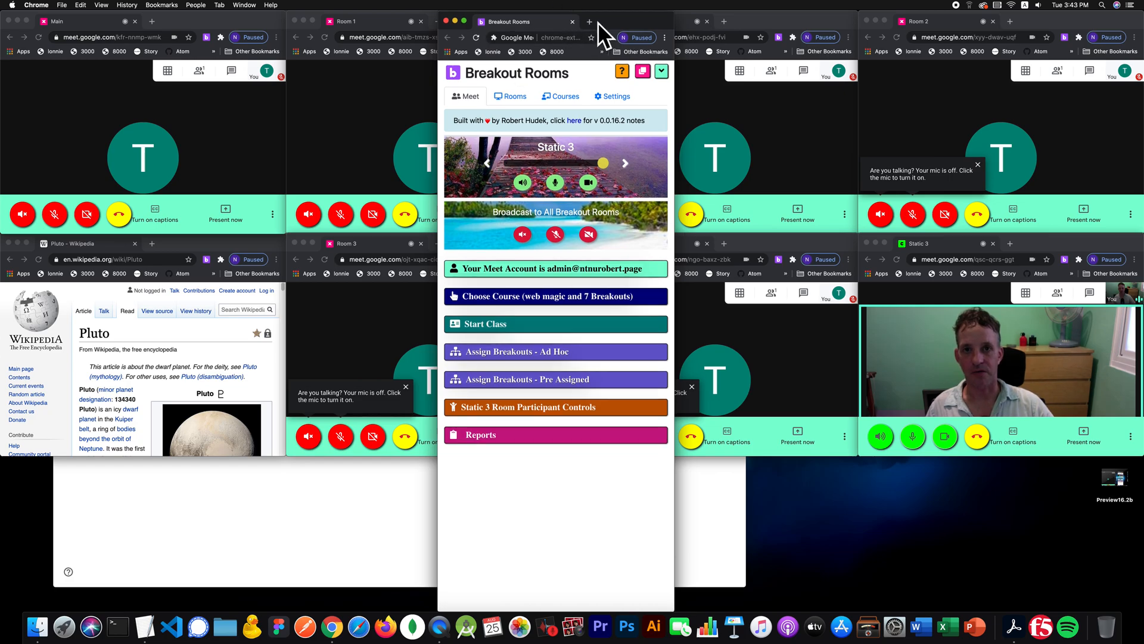
- Add an eighth, empty room row below Static 3 in the web magic Rooms list
drag(599, 23, 780, 204)
click(697, 267)
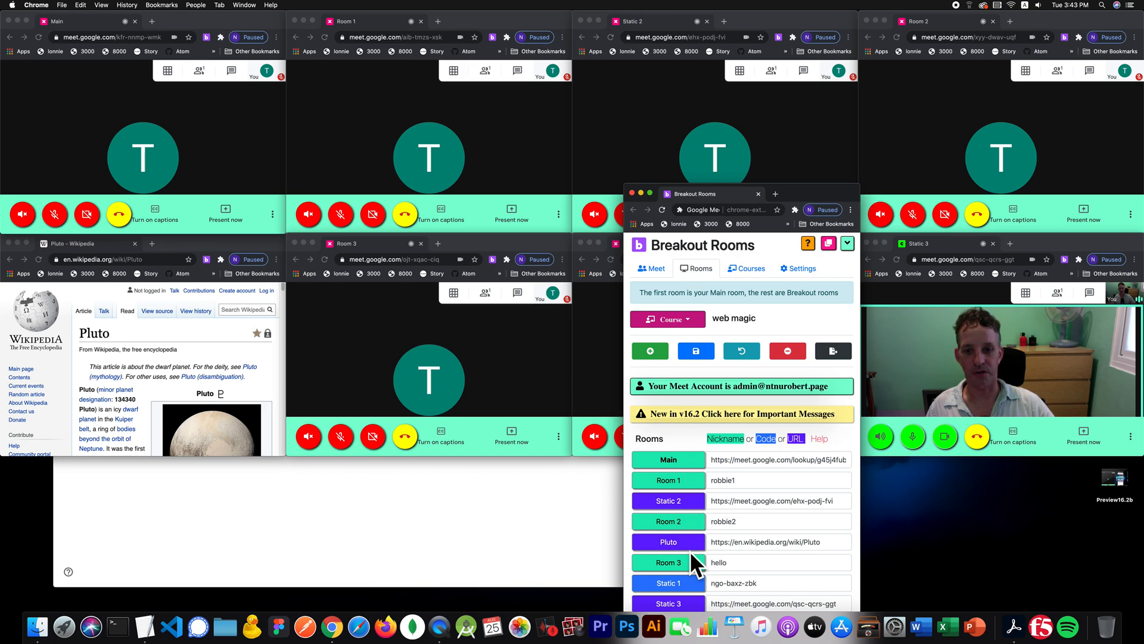
drag(793, 190, 469, 41)
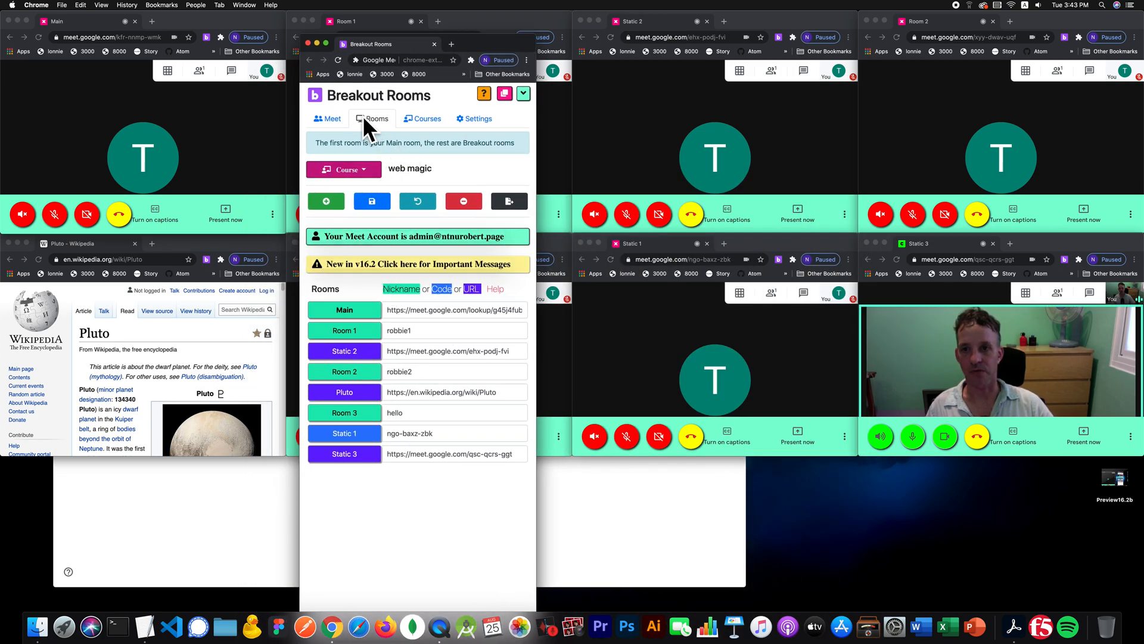
click(319, 116)
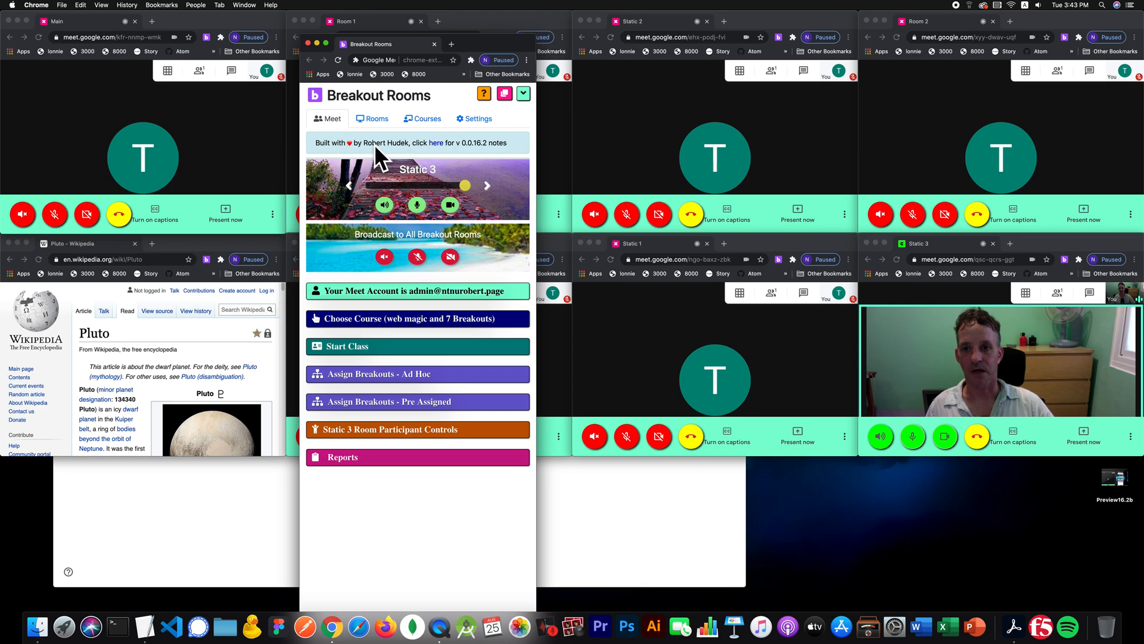
click(372, 117)
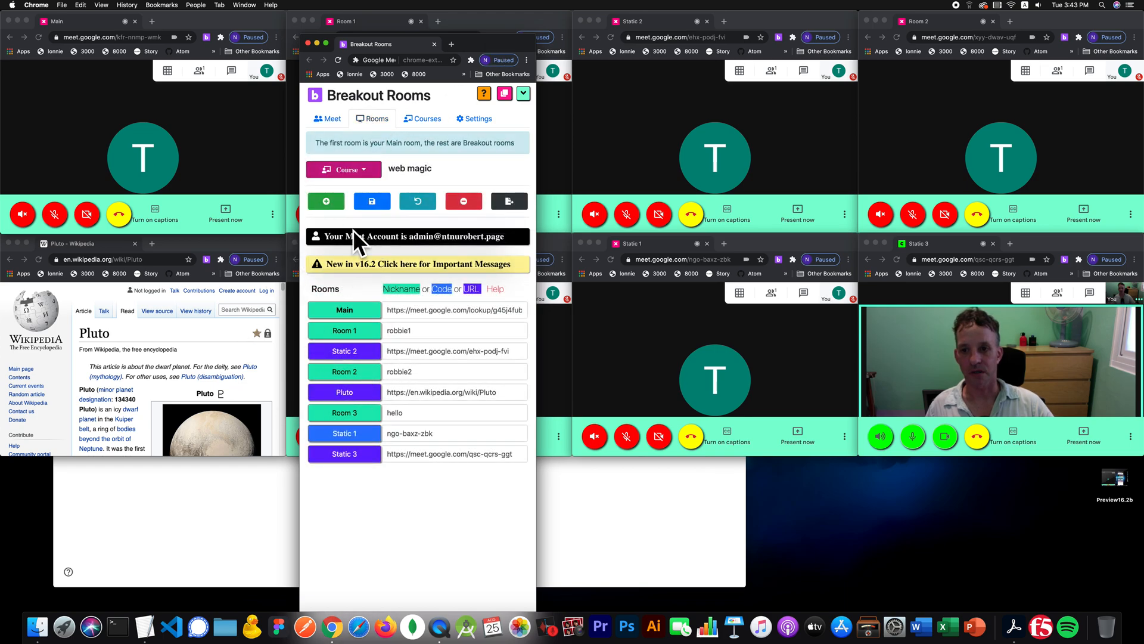
click(327, 200)
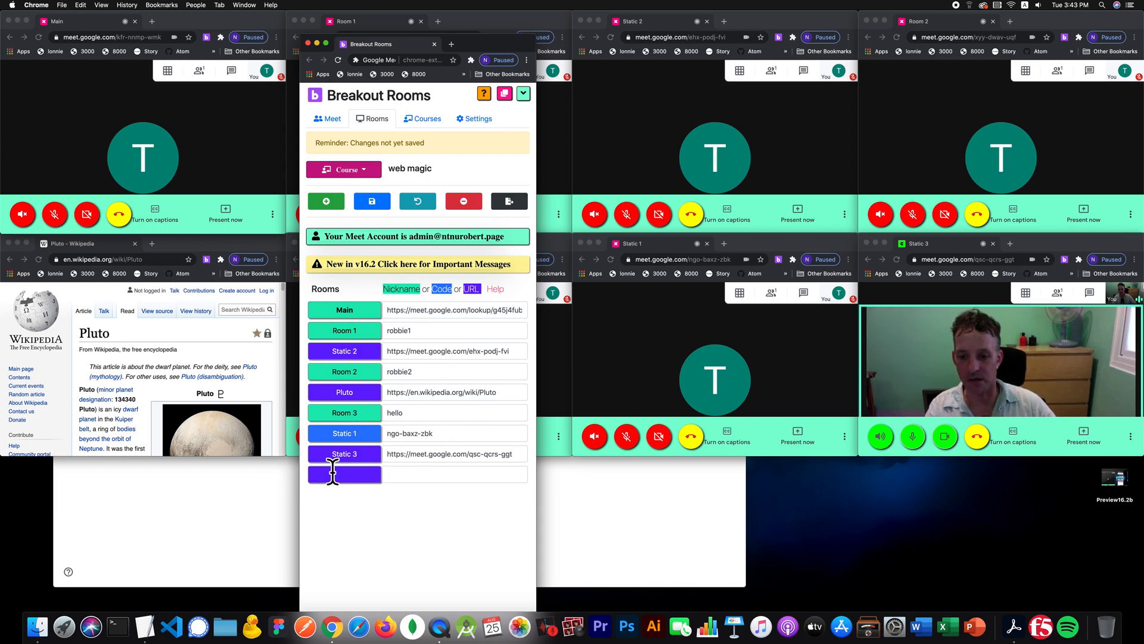
- Name the eighth room 'New Room' with placeholder link 'asdf', then bring the TextEdit nicknames notes forward
text(New Room)
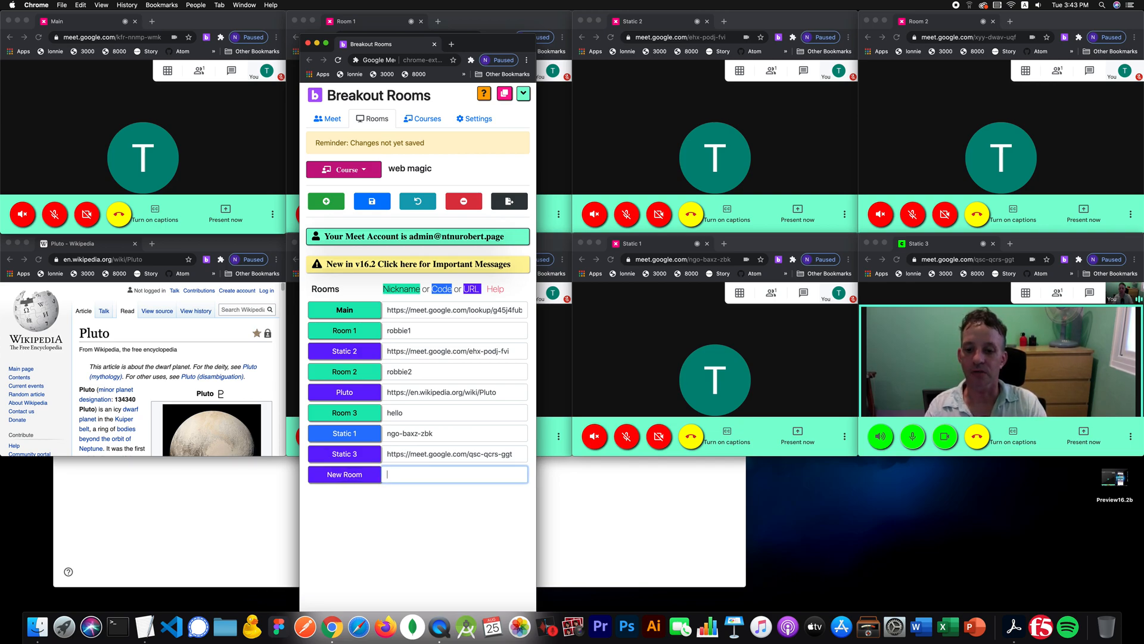
text(asdf)
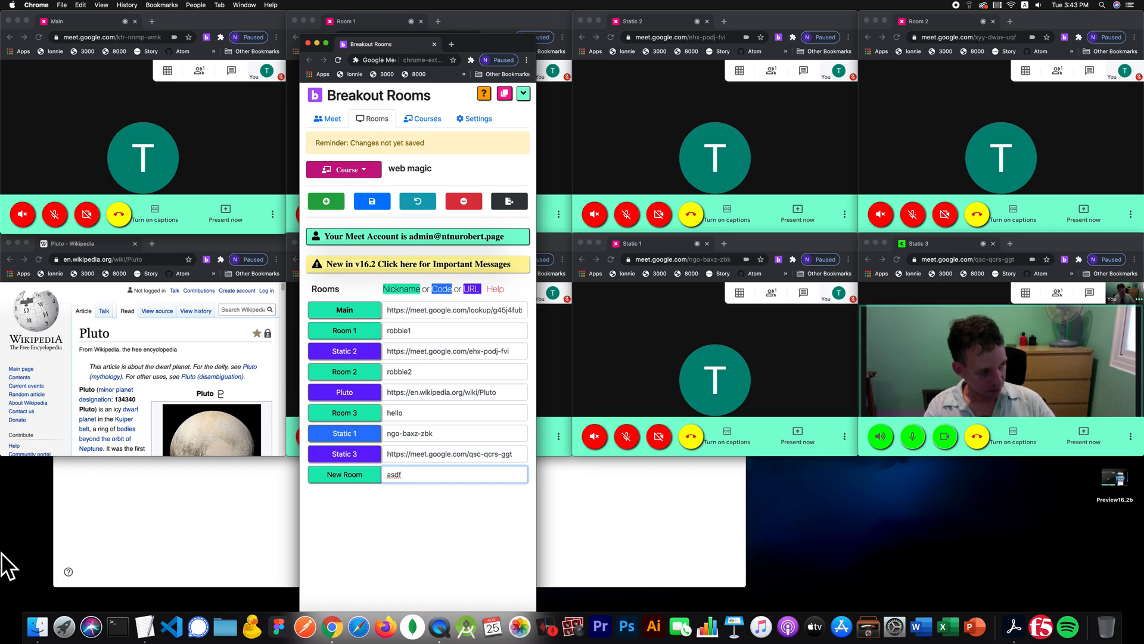
click(149, 633)
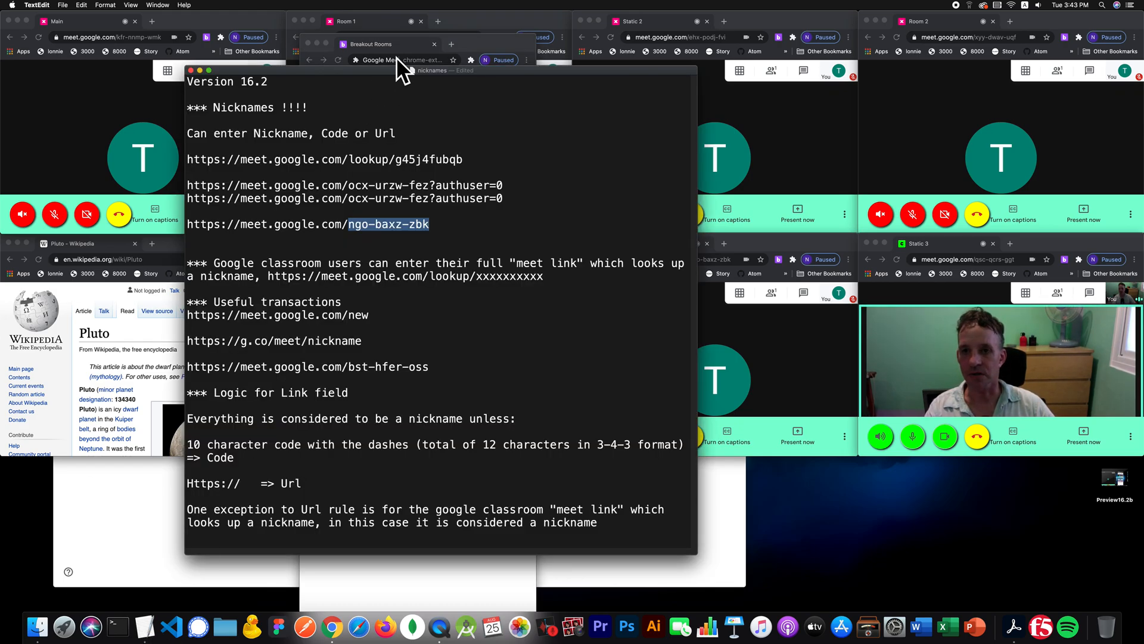
- Move the TextEdit nicknames notes aside and review how the link field treats nicknames, codes and URLs
drag(394, 66, 761, 56)
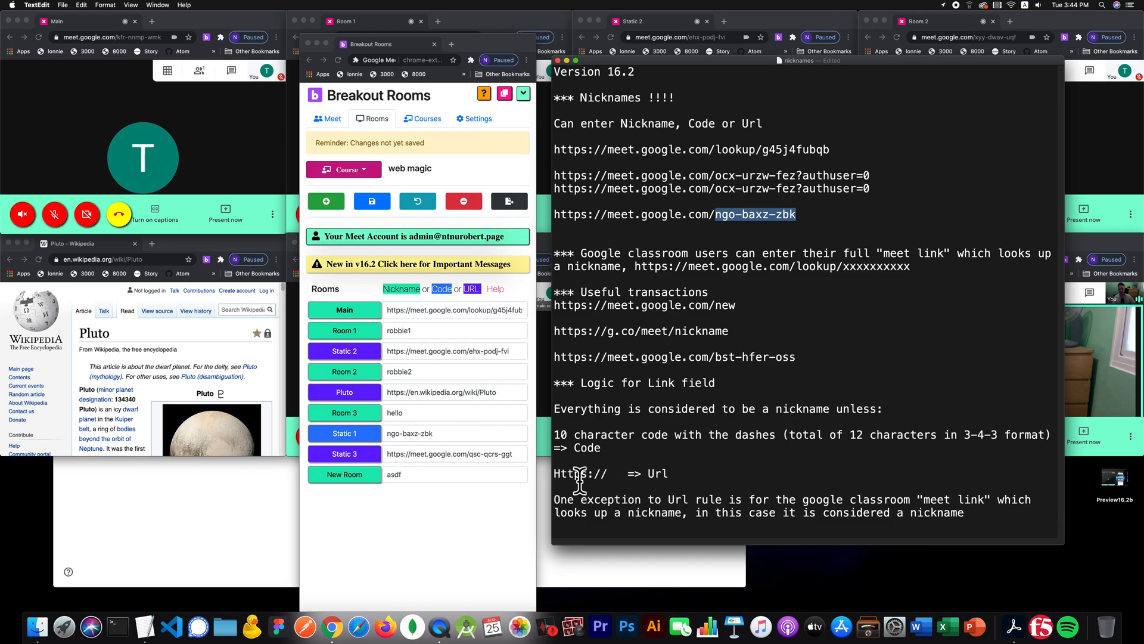
click(693, 471)
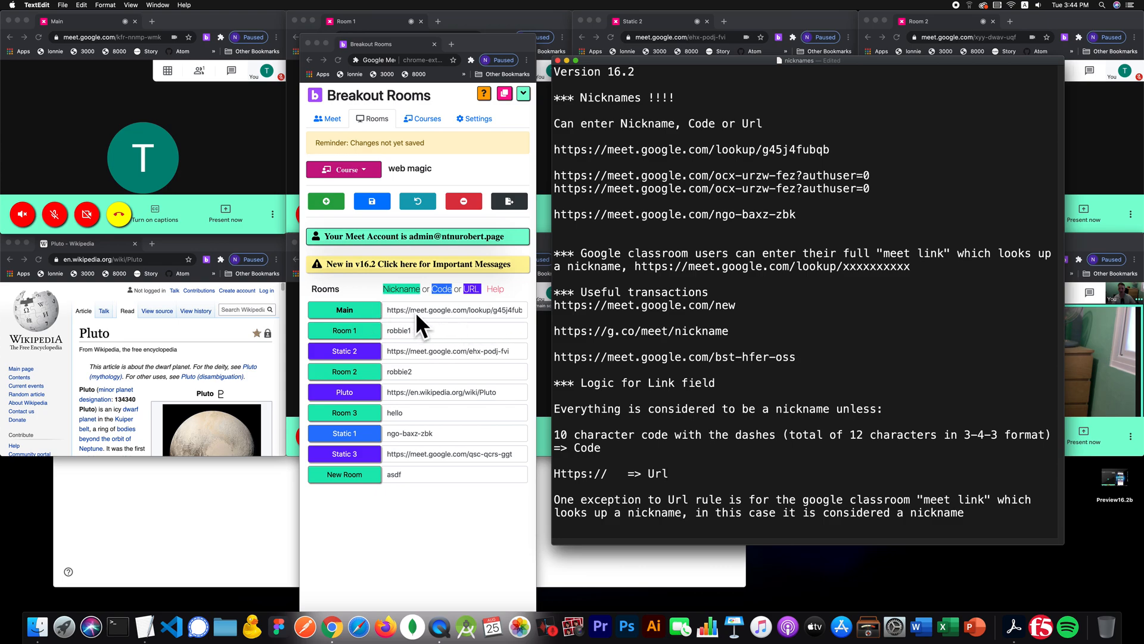
- Empty New Room's link field, removing 'asdf' and the test code 'asd-slks-add'
click(420, 472)
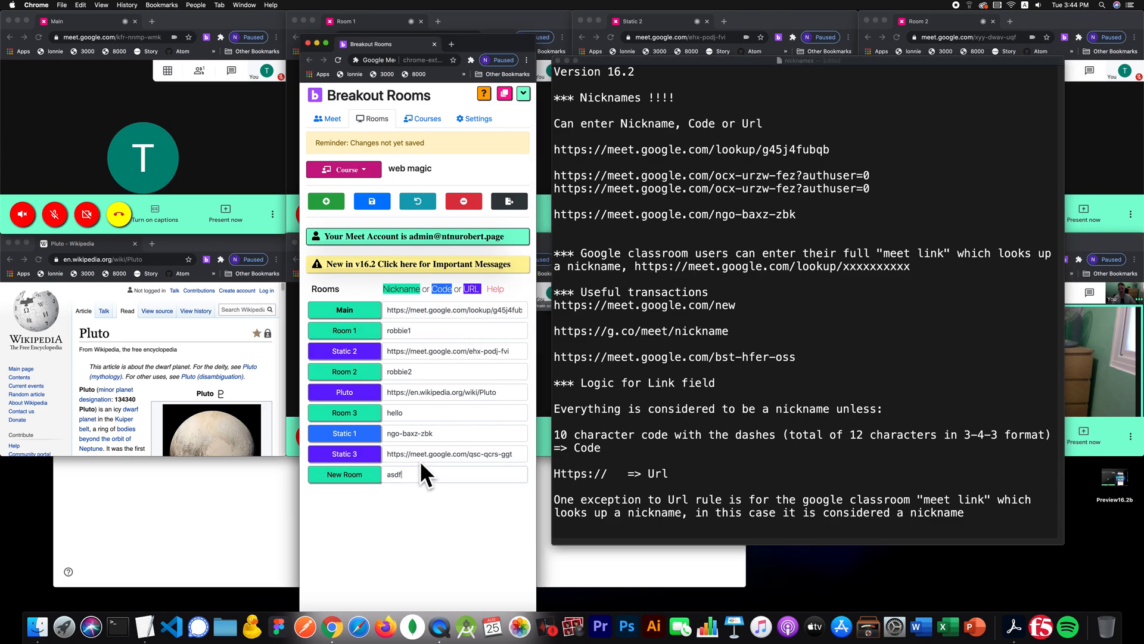
key(BackSpace)
key(BackSpace)
key(BackSpace)
key(BackSpace)
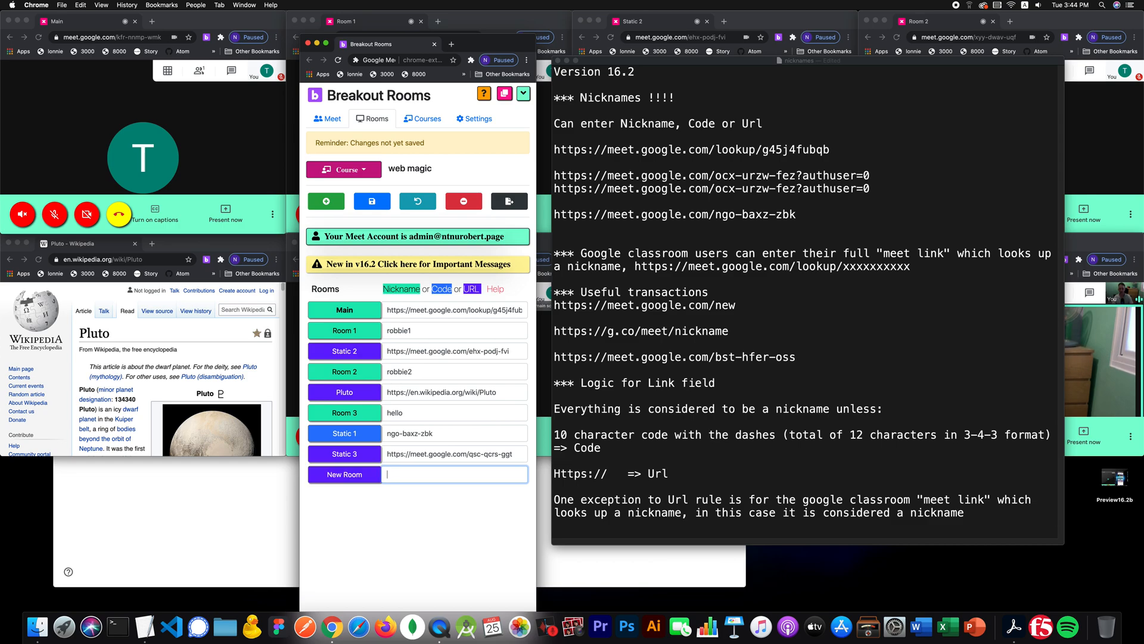
text(asd-)
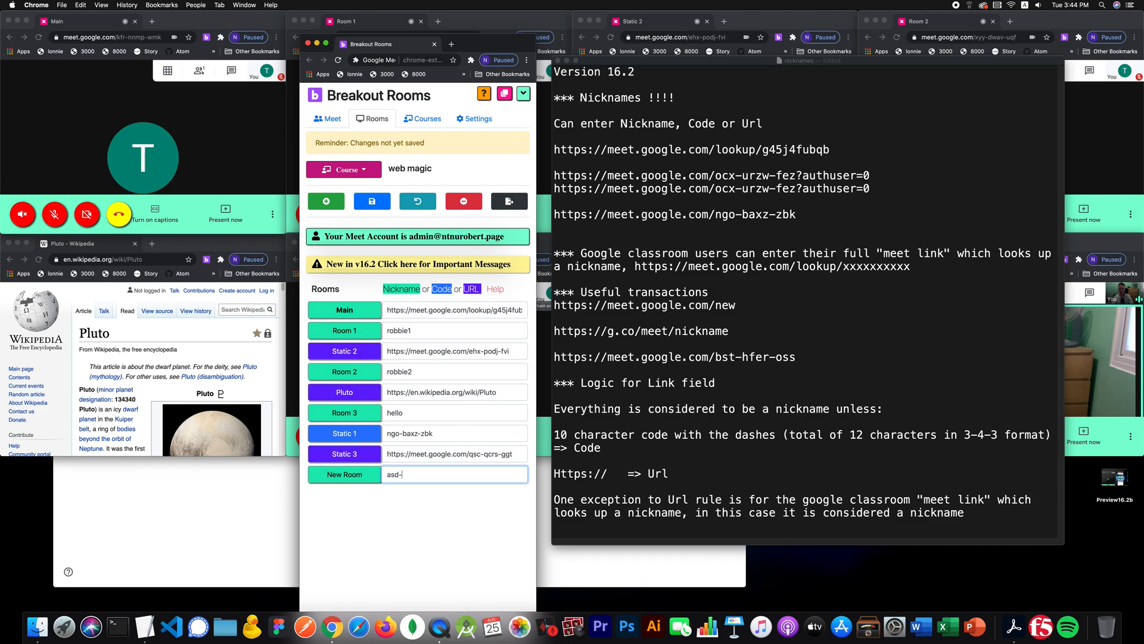
text(slks-add)
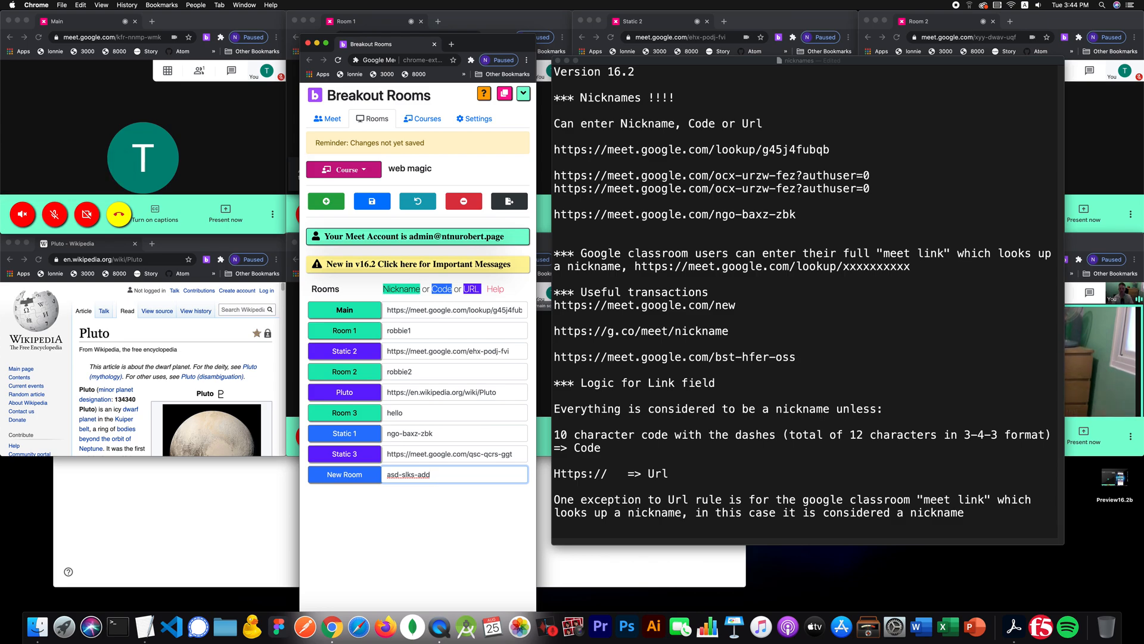
text(s)
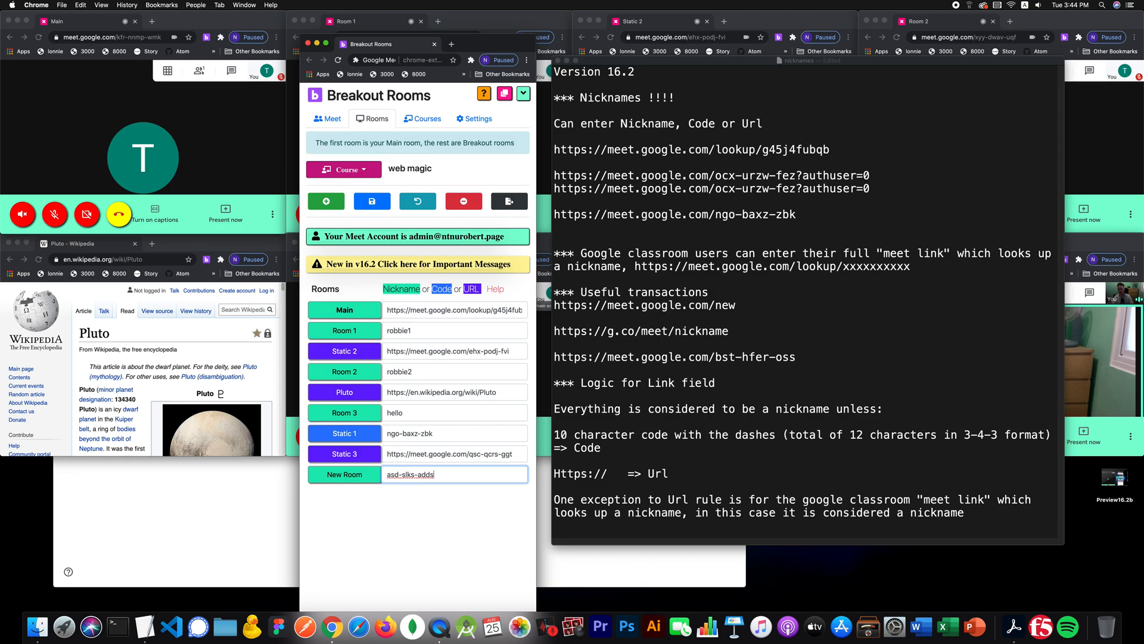
key(super+BackSpace)
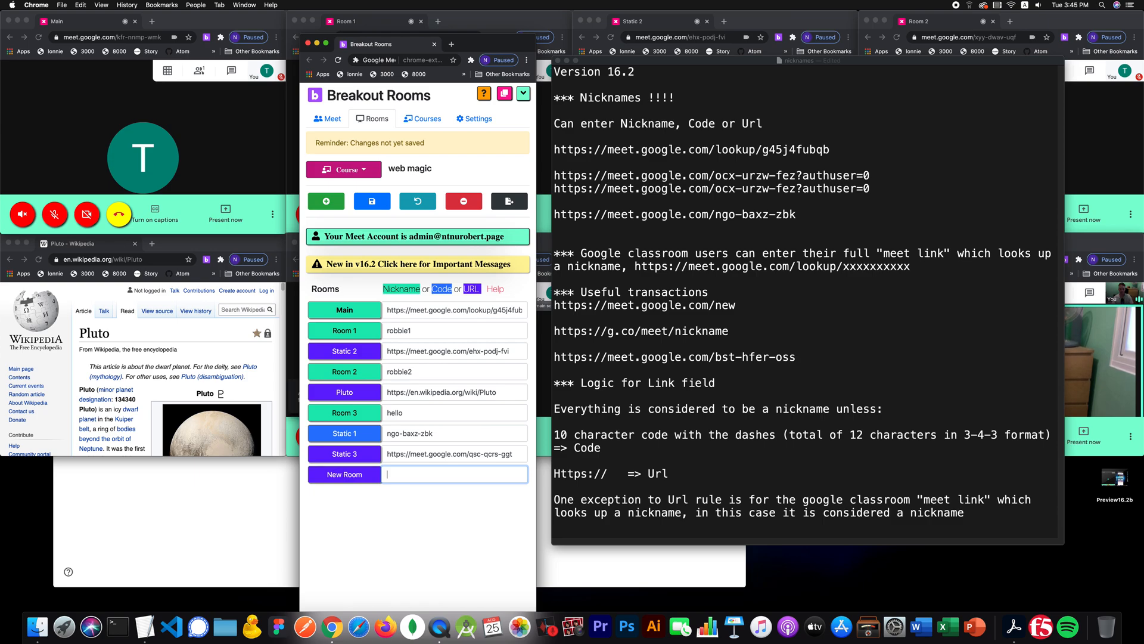
text(http)
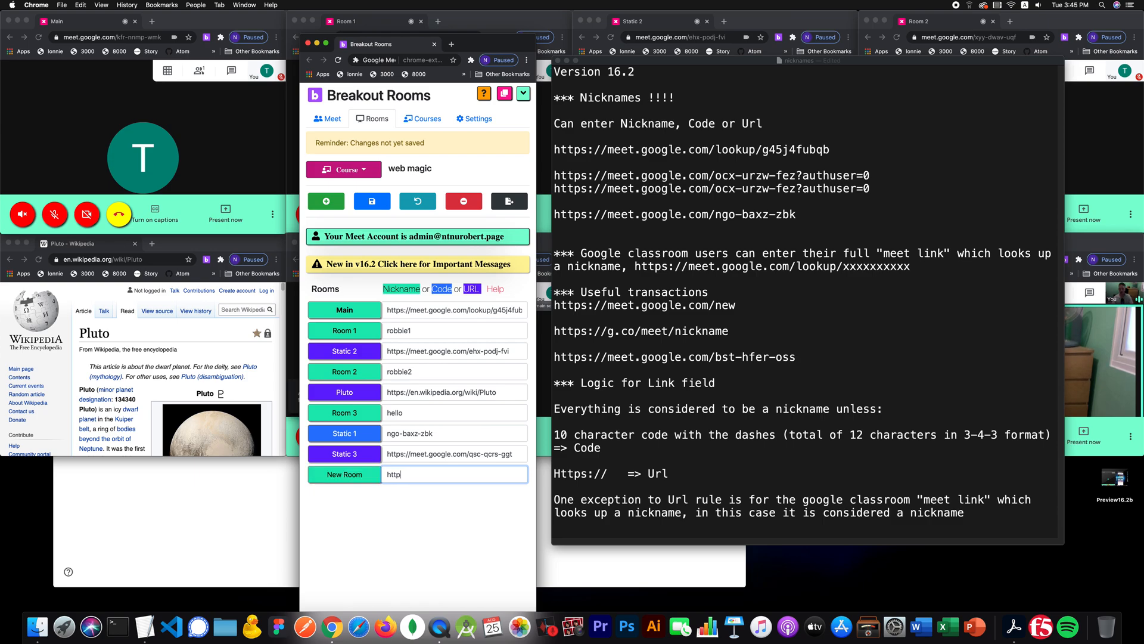
text(s://)
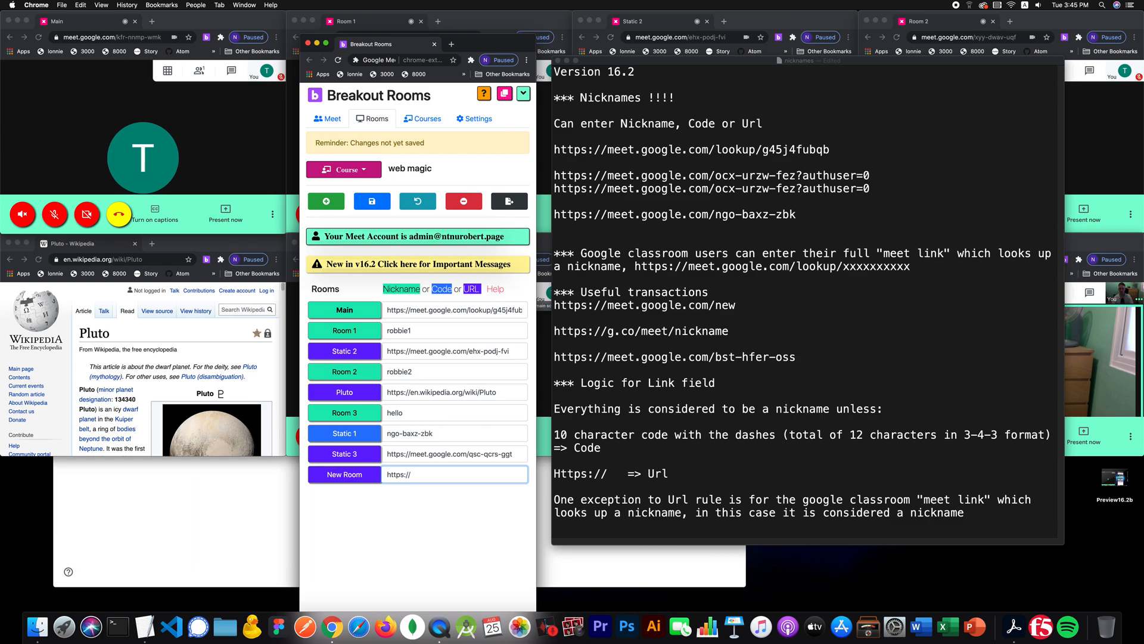
text(swimswam.com)
key(BackSpace)
key(BackSpace)
key(BackSpace)
key(BackSpace)
key(BackSpace)
key(BackSpace)
key(BackSpace)
key(BackSpace)
key(BackSpace)
key(BackSpace)
key(BackSpace)
text(meet.google.com/)
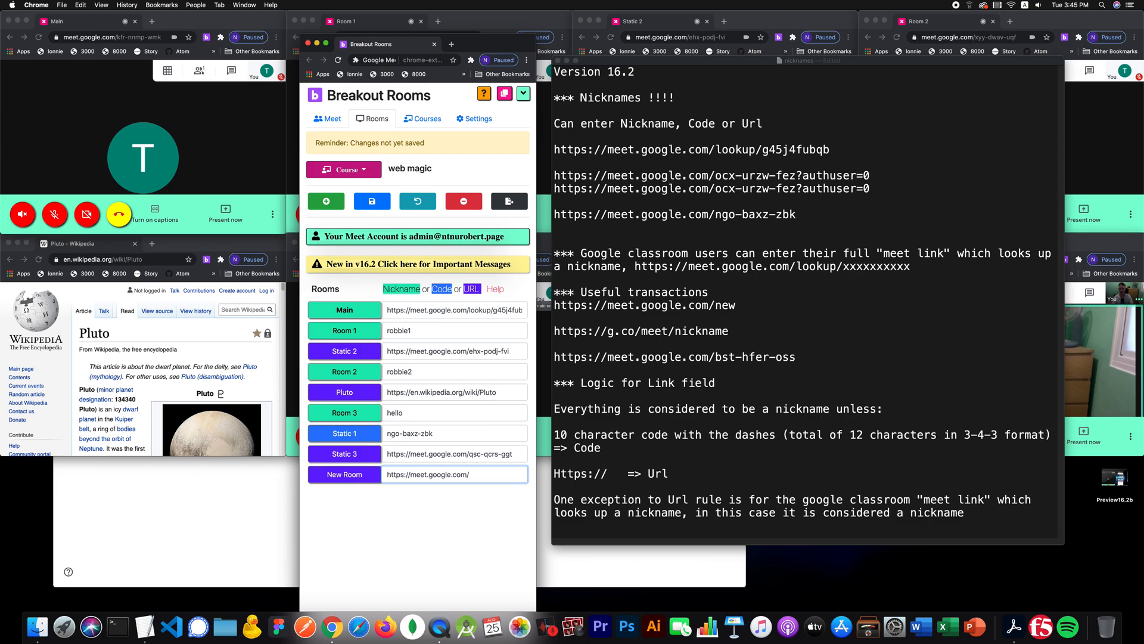
text(aaa-bbb)
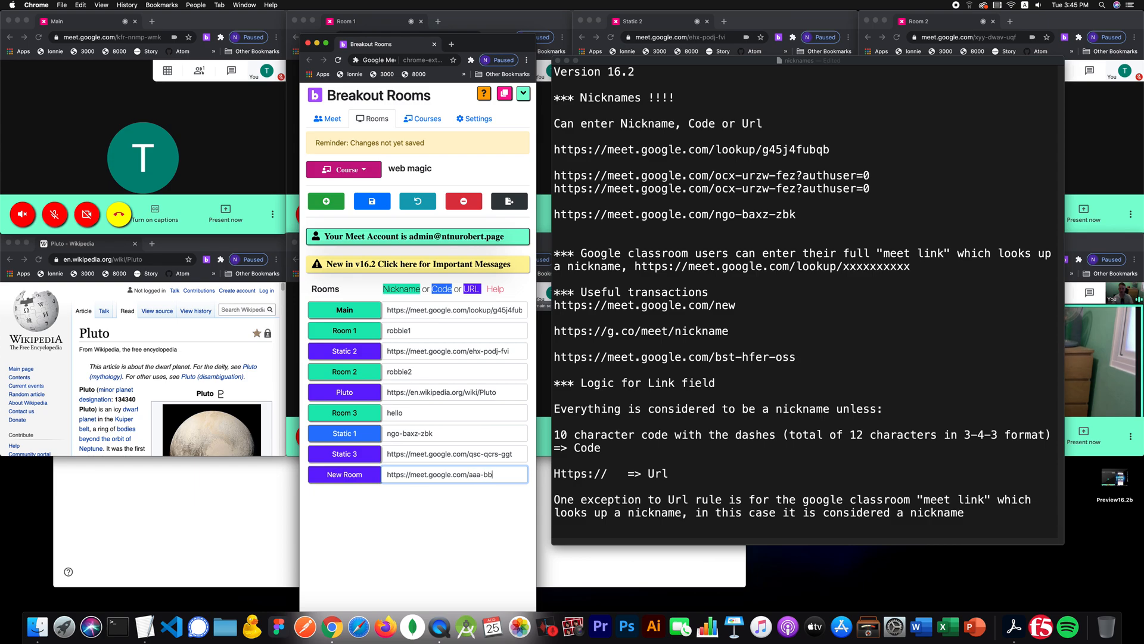
text(b-cc)
key(BackSpace)
key(BackSpace)
key(BackSpace)
key(BackSpace)
key(BackSpace)
key(BackSpace)
key(BackSpace)
key(BackSpace)
key(BackSpace)
key(BackSpace)
key(BackSpace)
text(lookup/)
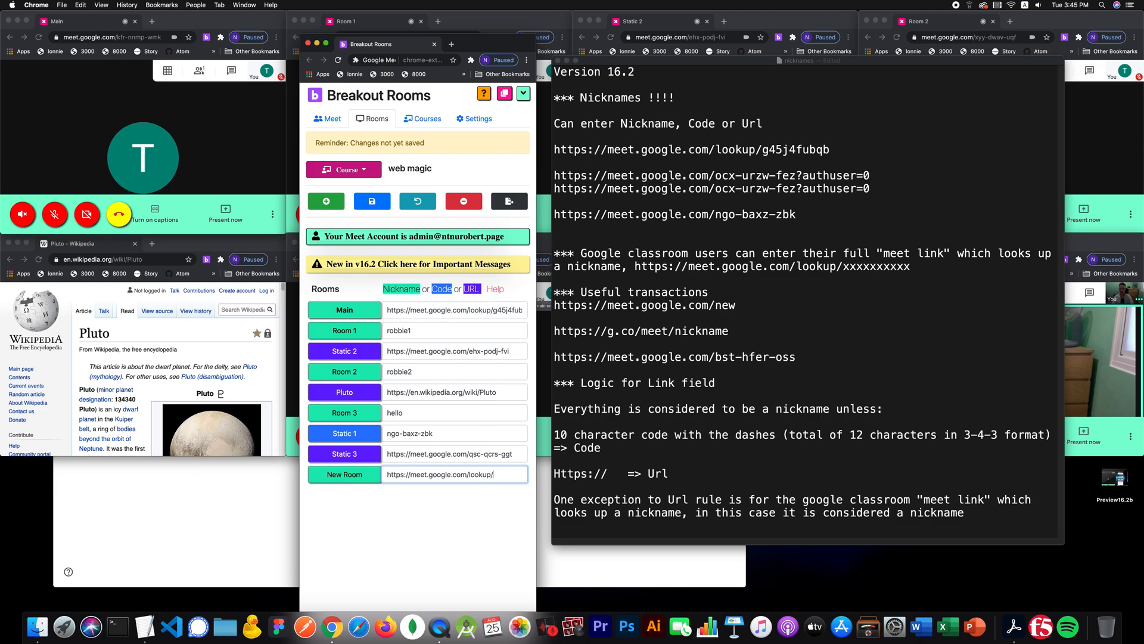
text(robbie3)
click(370, 201)
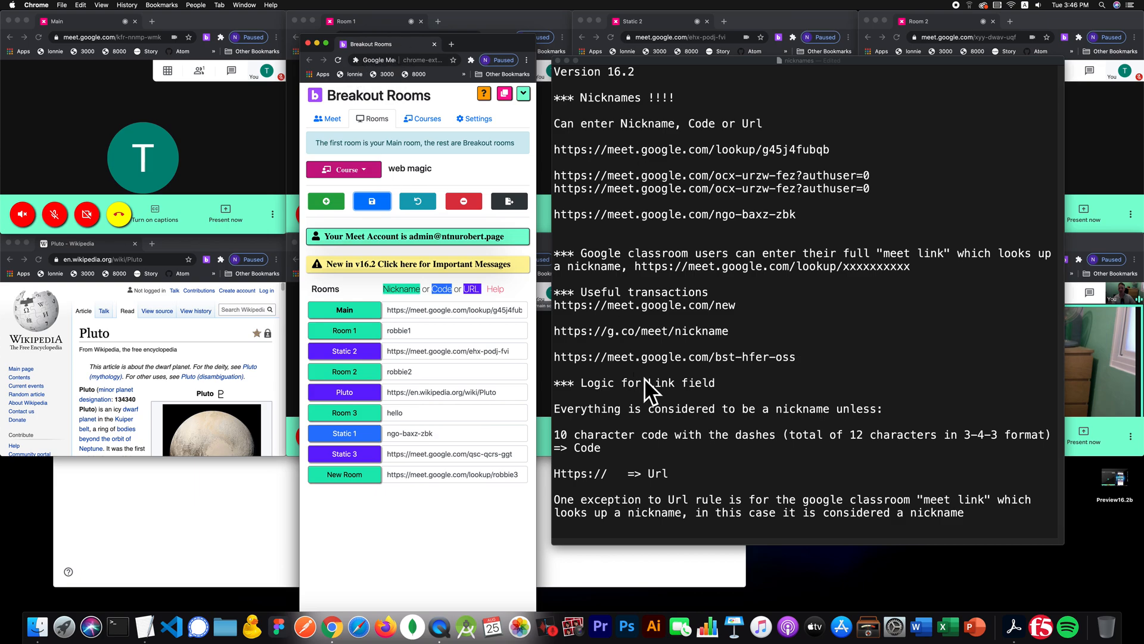
- Close the Pluto Wikipedia and Meet room windows, then place the Breakout Rooms panel beside Classroom
click(113, 347)
key(super+w)
key(super+w)
key(super+w)
key(super+w)
key(super+w)
key(super+w)
key(super+w)
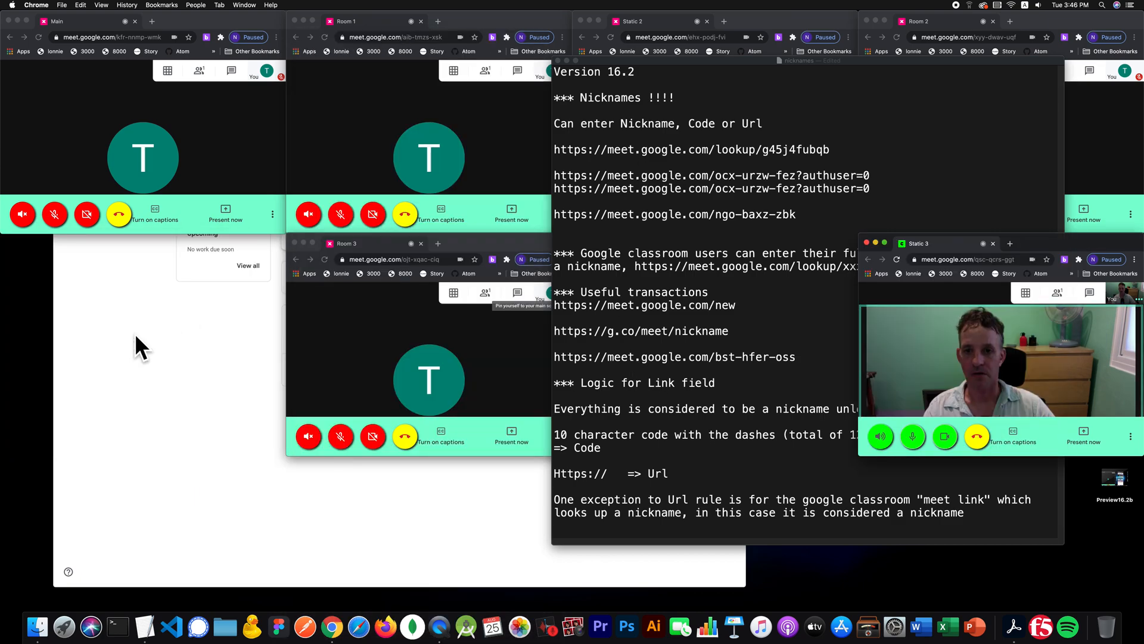
key(super+w)
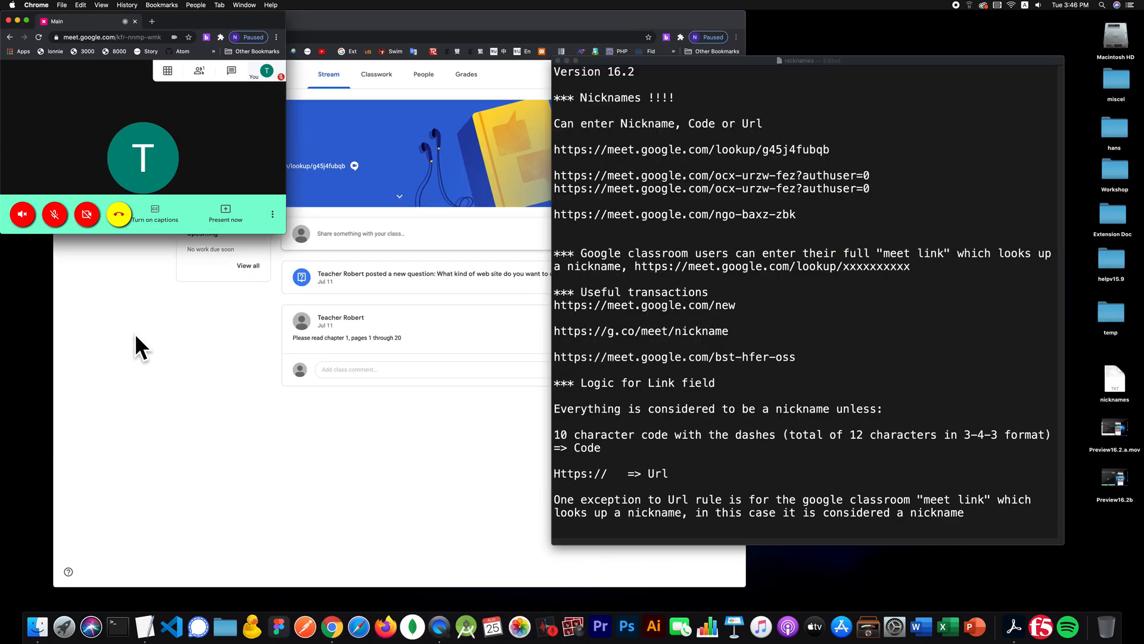
key(super+w)
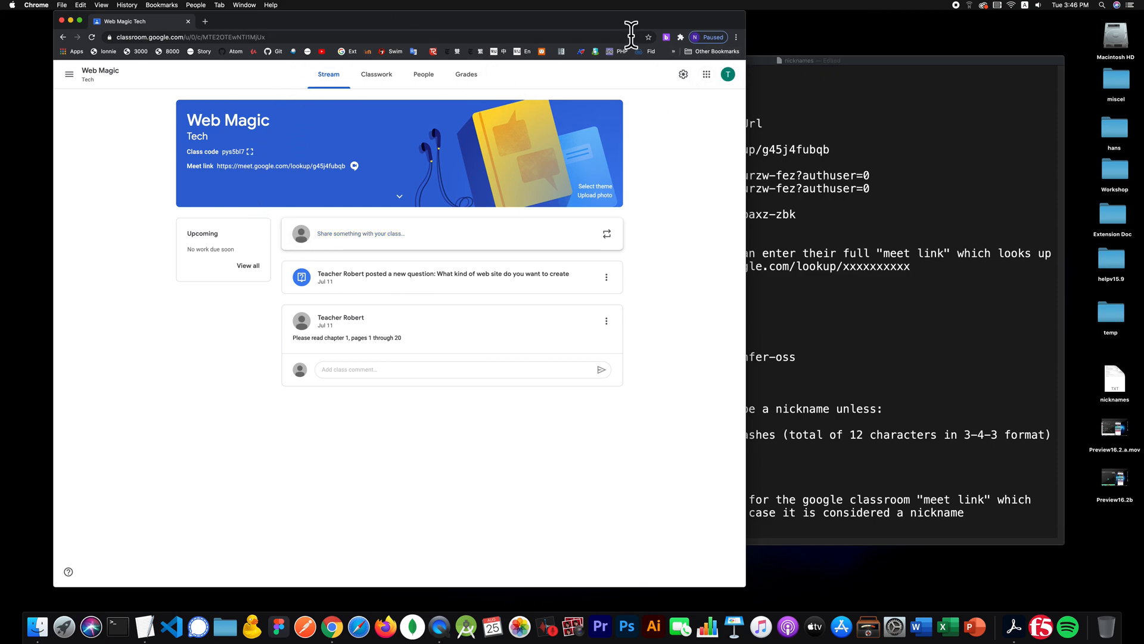
click(667, 37)
drag(1071, 25, 798, 3)
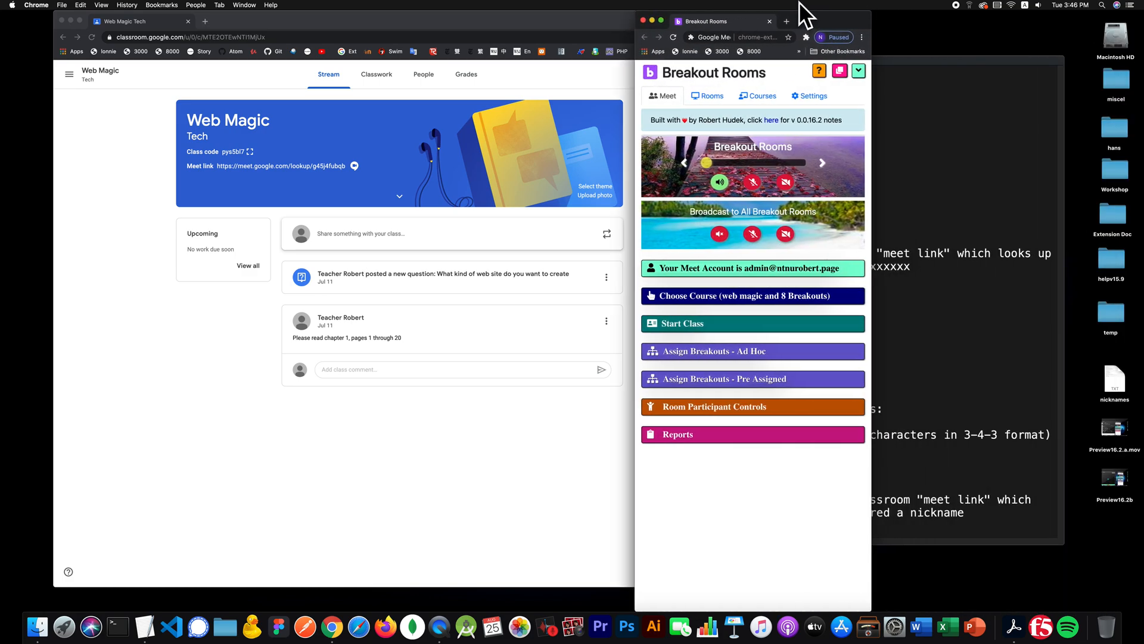
- Start the class, confirm New Room is in the room list, and open Main plus all breakouts
click(761, 316)
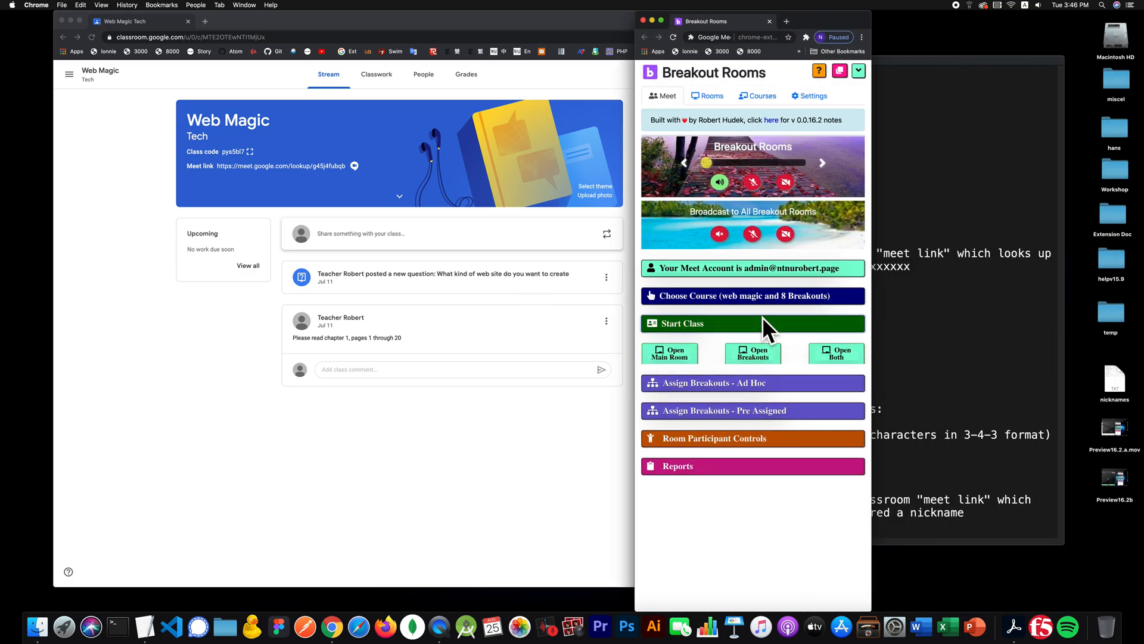
click(710, 96)
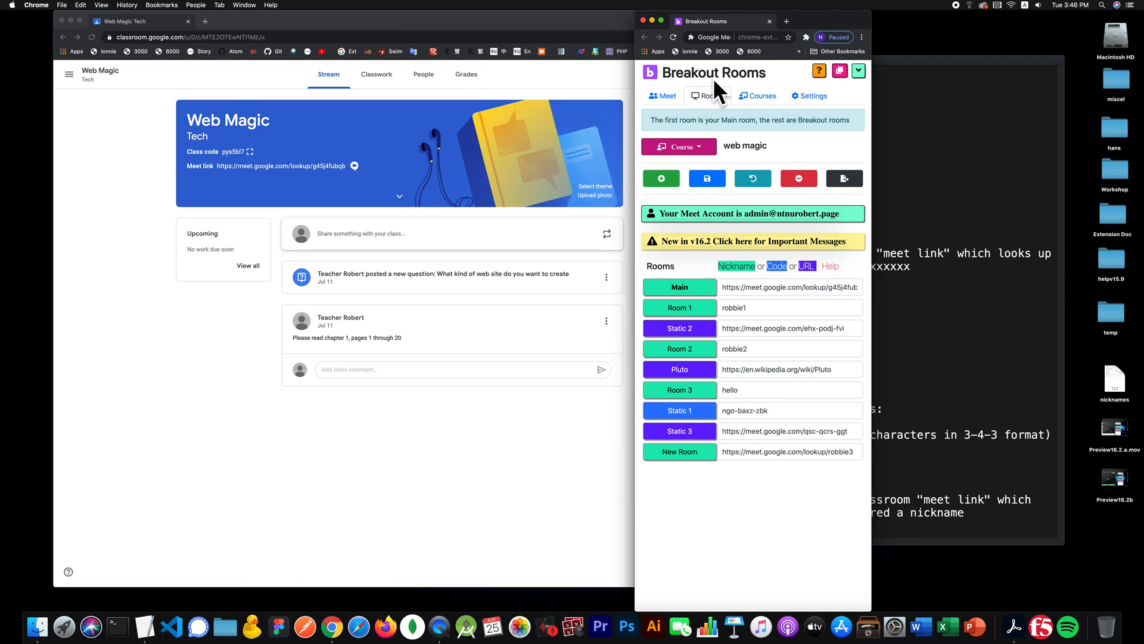
click(650, 93)
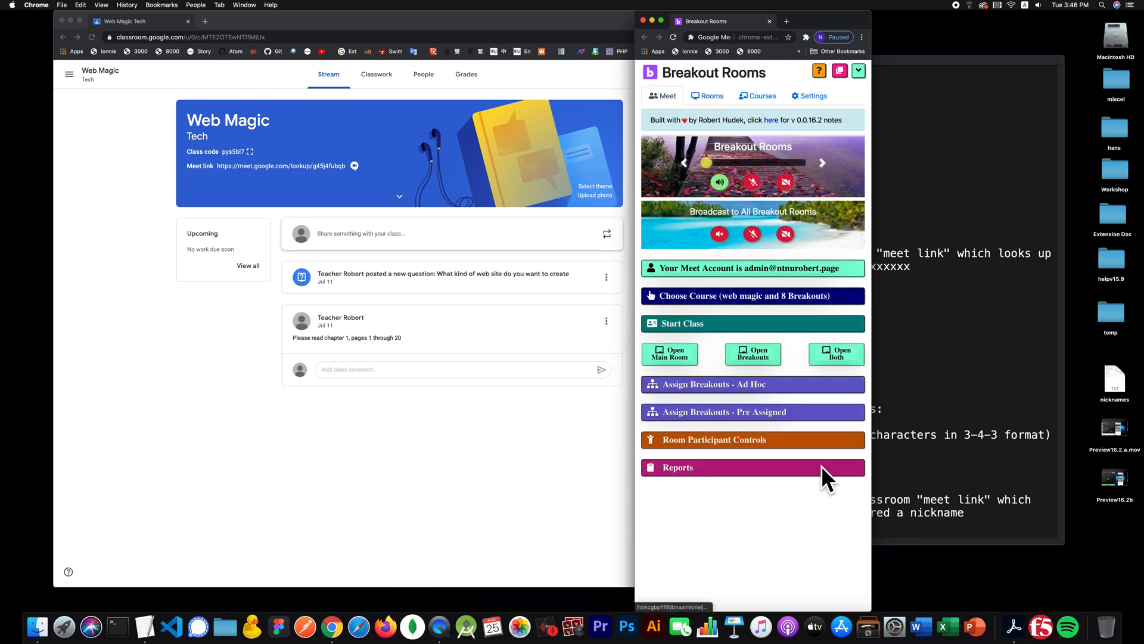
click(847, 351)
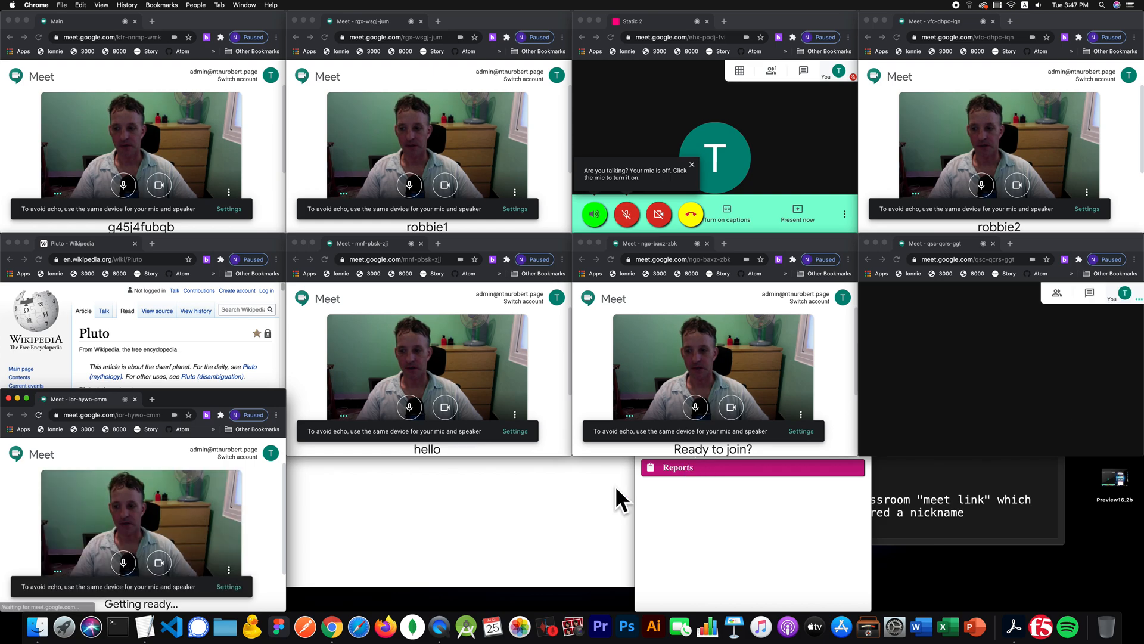
- Join the New Room robbie3 meeting and dismiss the Add others dialog
click(245, 484)
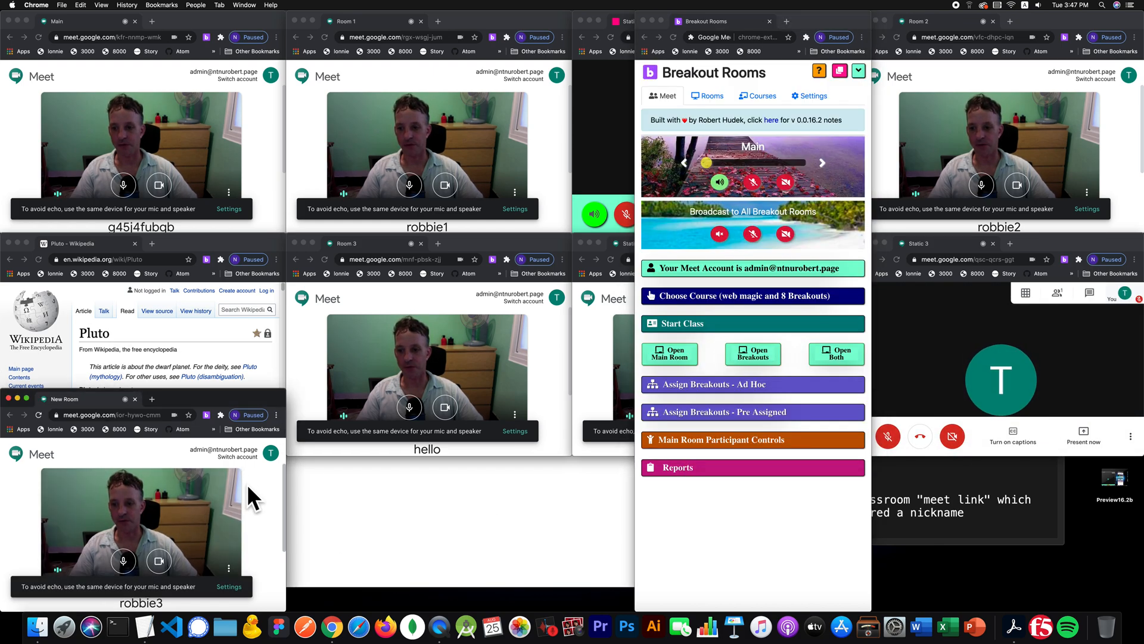
scroll(247, 484, down, 3)
click(93, 542)
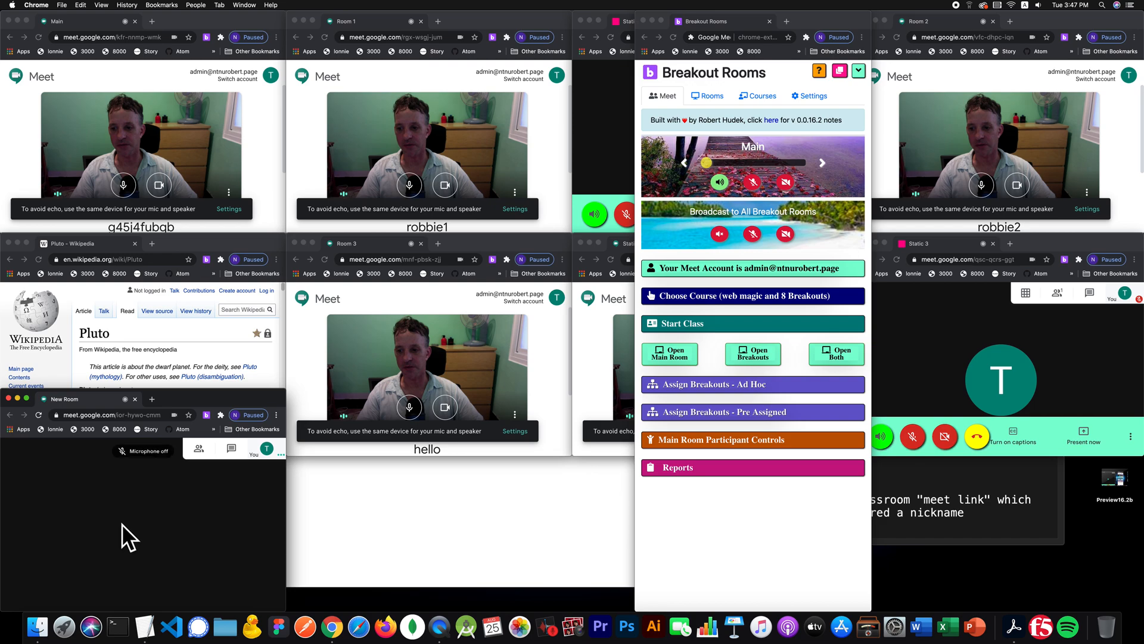
click(216, 463)
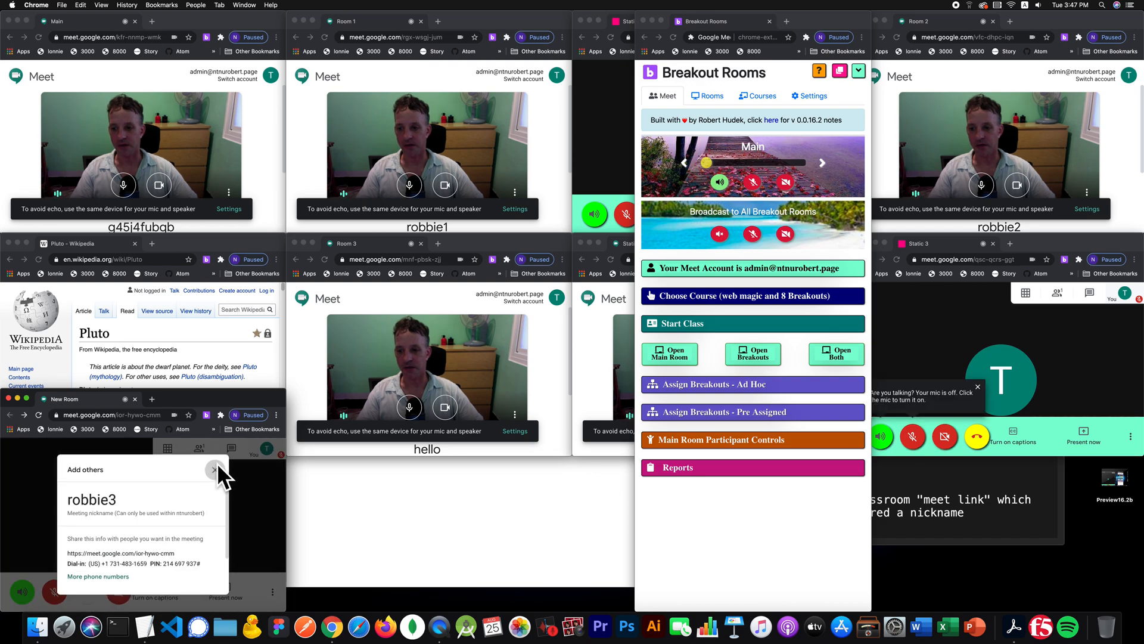
- Reposition the New Room window and show the extension's list of room links
drag(252, 396, 313, 277)
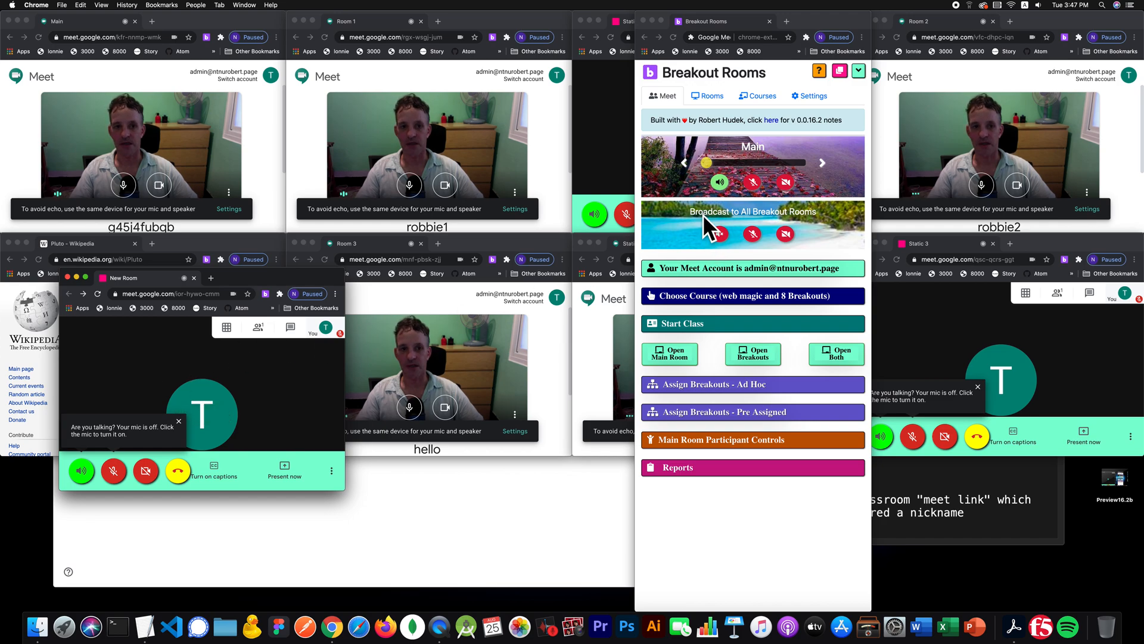
click(722, 89)
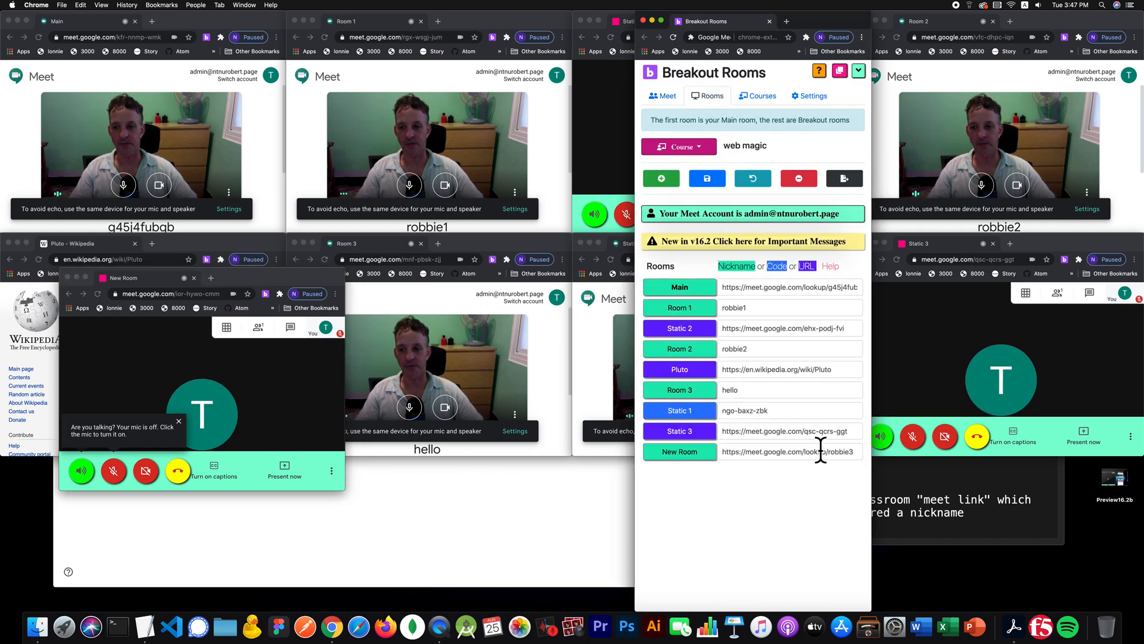
drag(239, 275, 187, 419)
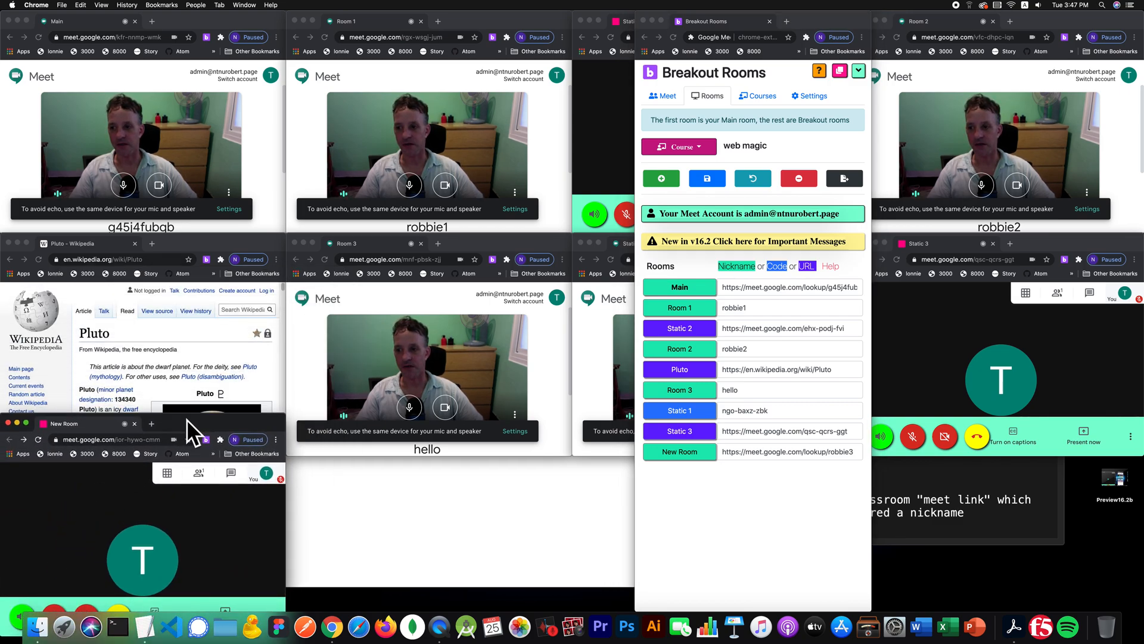